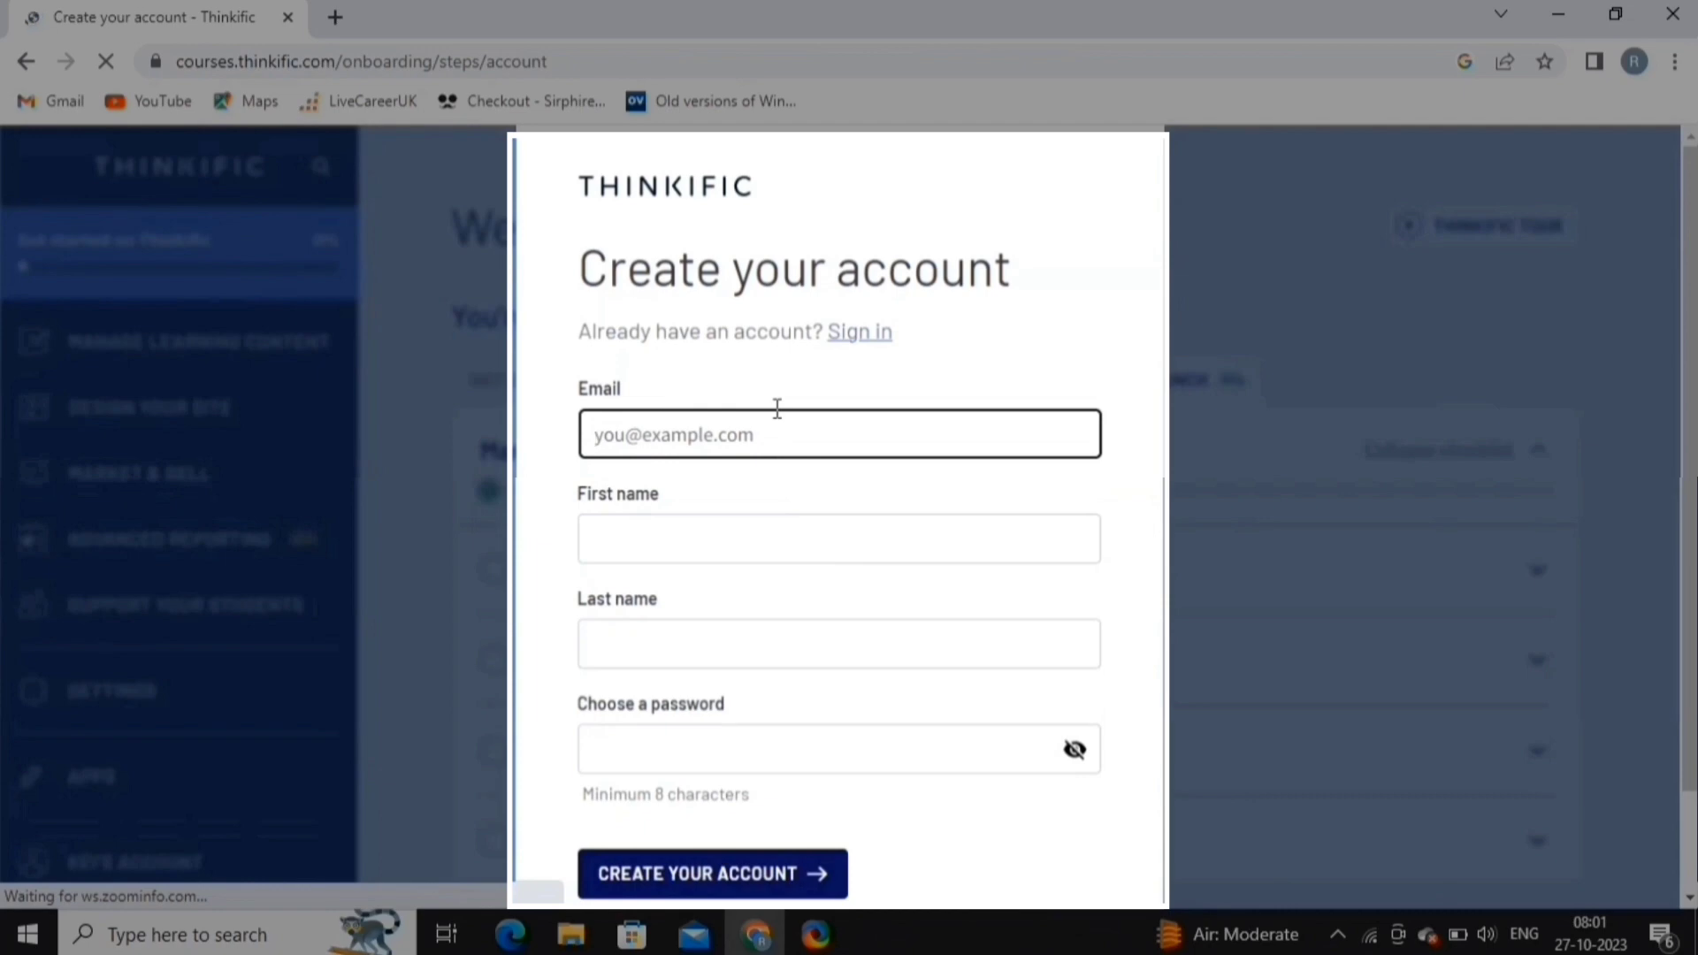
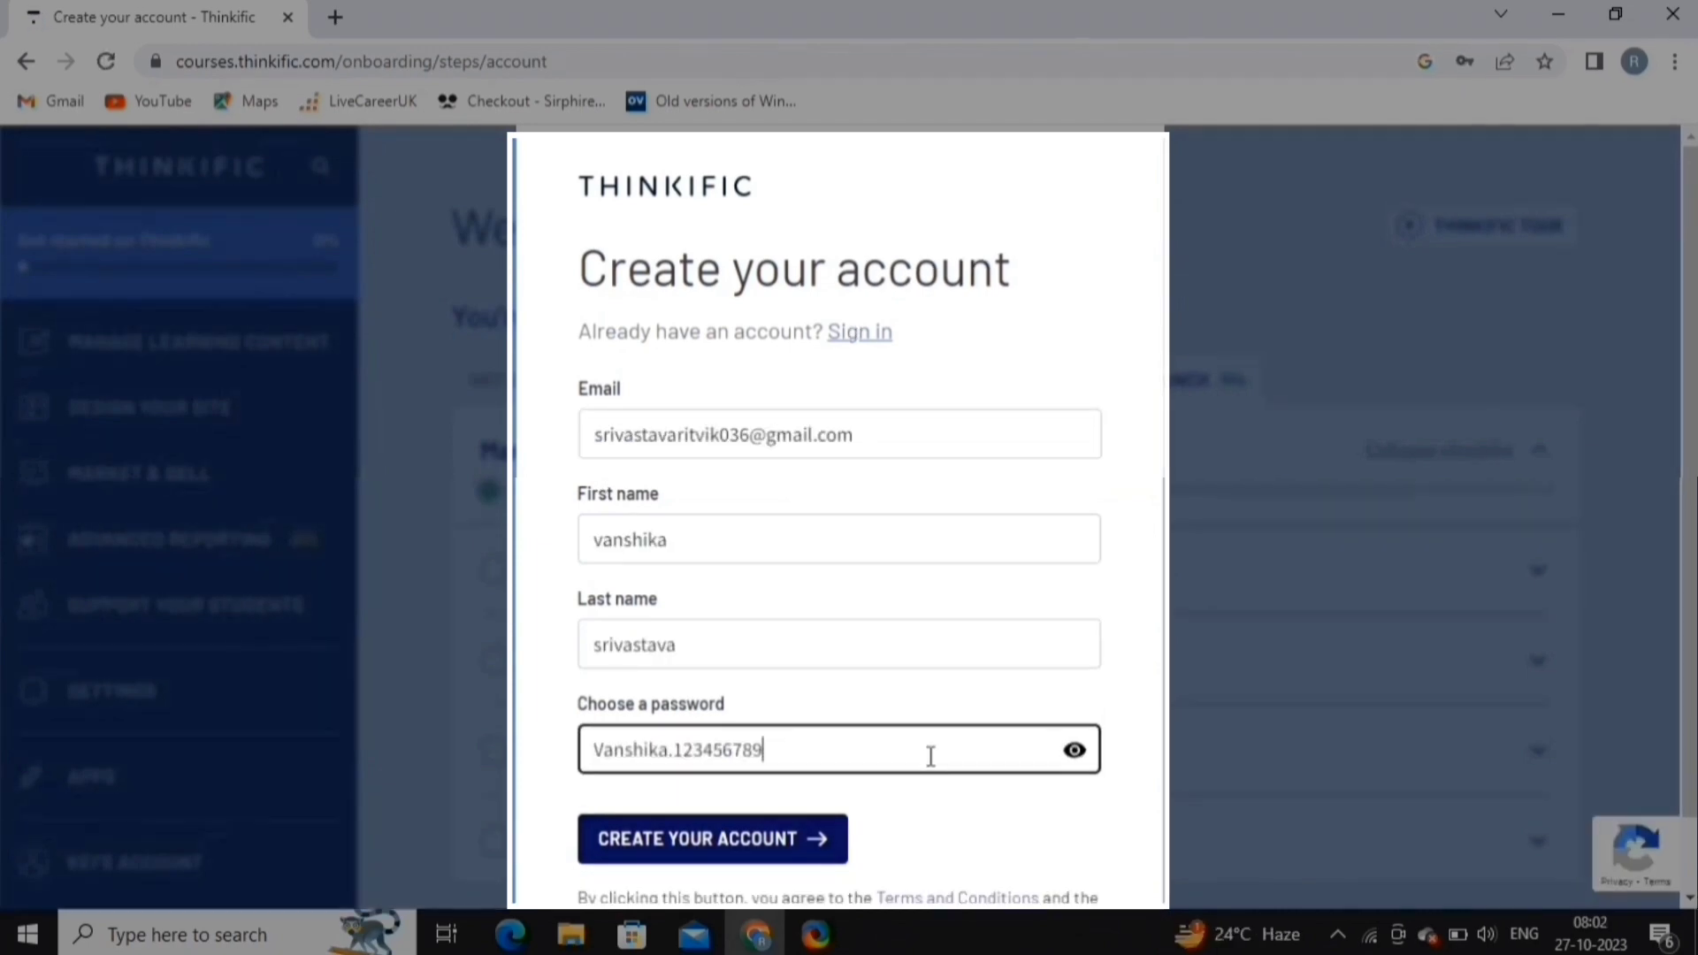
Create the Thinkific account from the entered sign-up details.
left_click(721, 847)
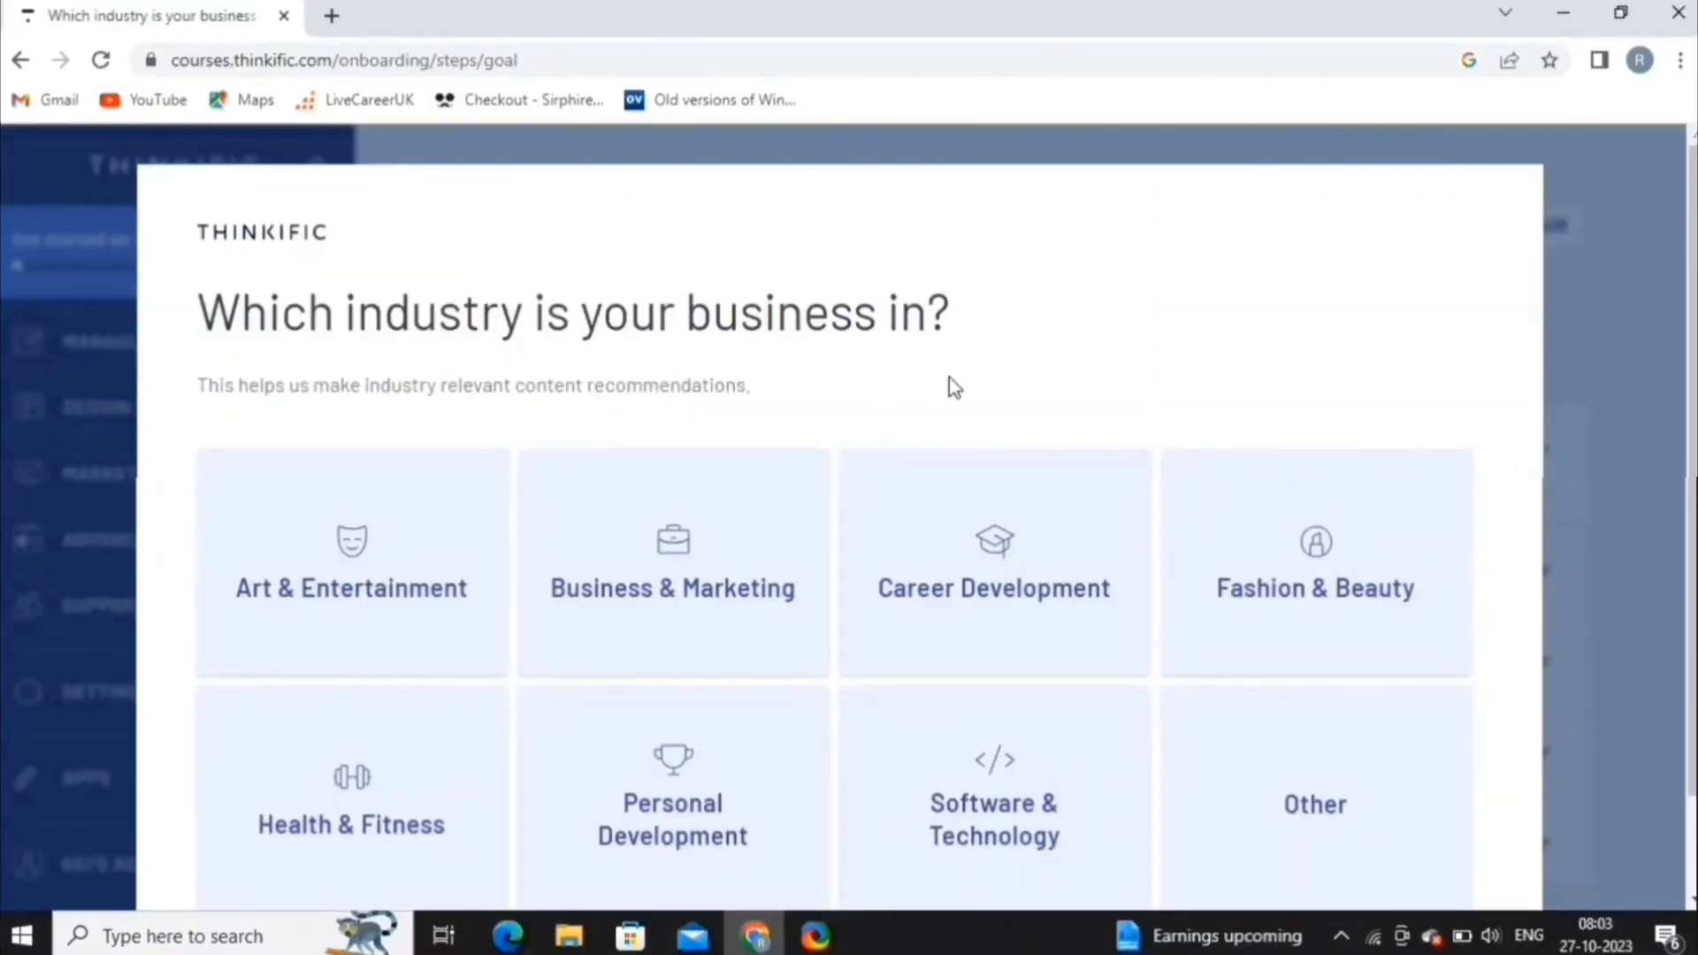
scroll(948, 381, "down", 2)
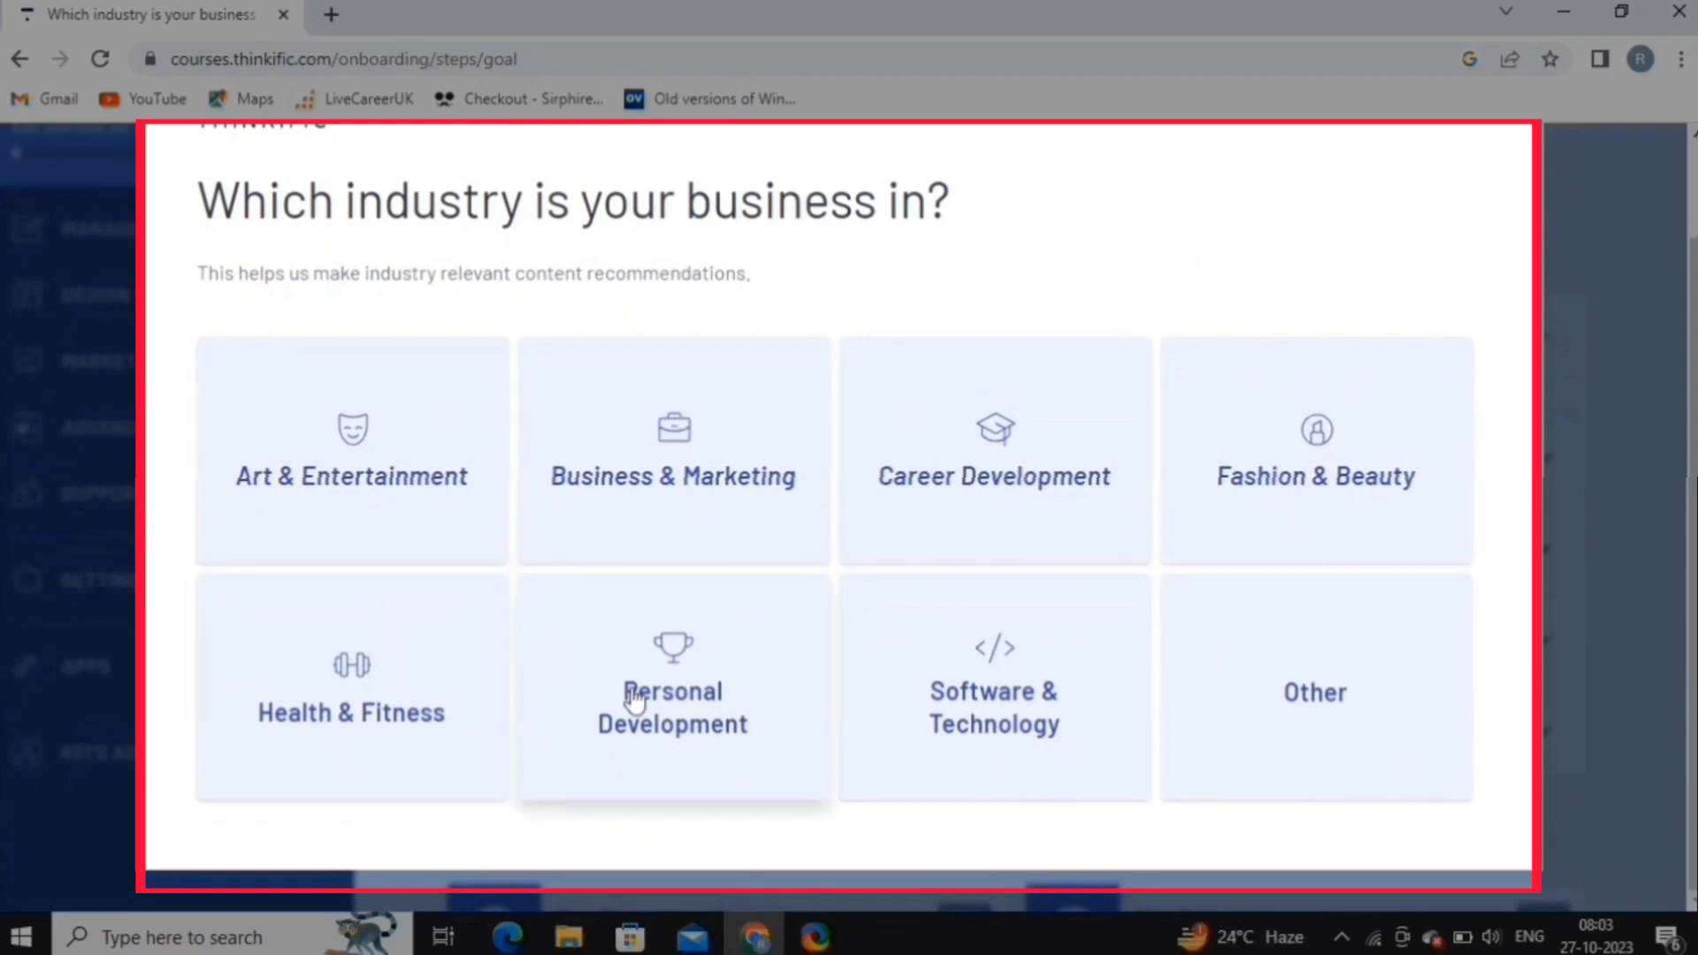
Answer onboarding: Software & Technology, not started yet, 1 - 100 followers, build a course first.
left_click(944, 713)
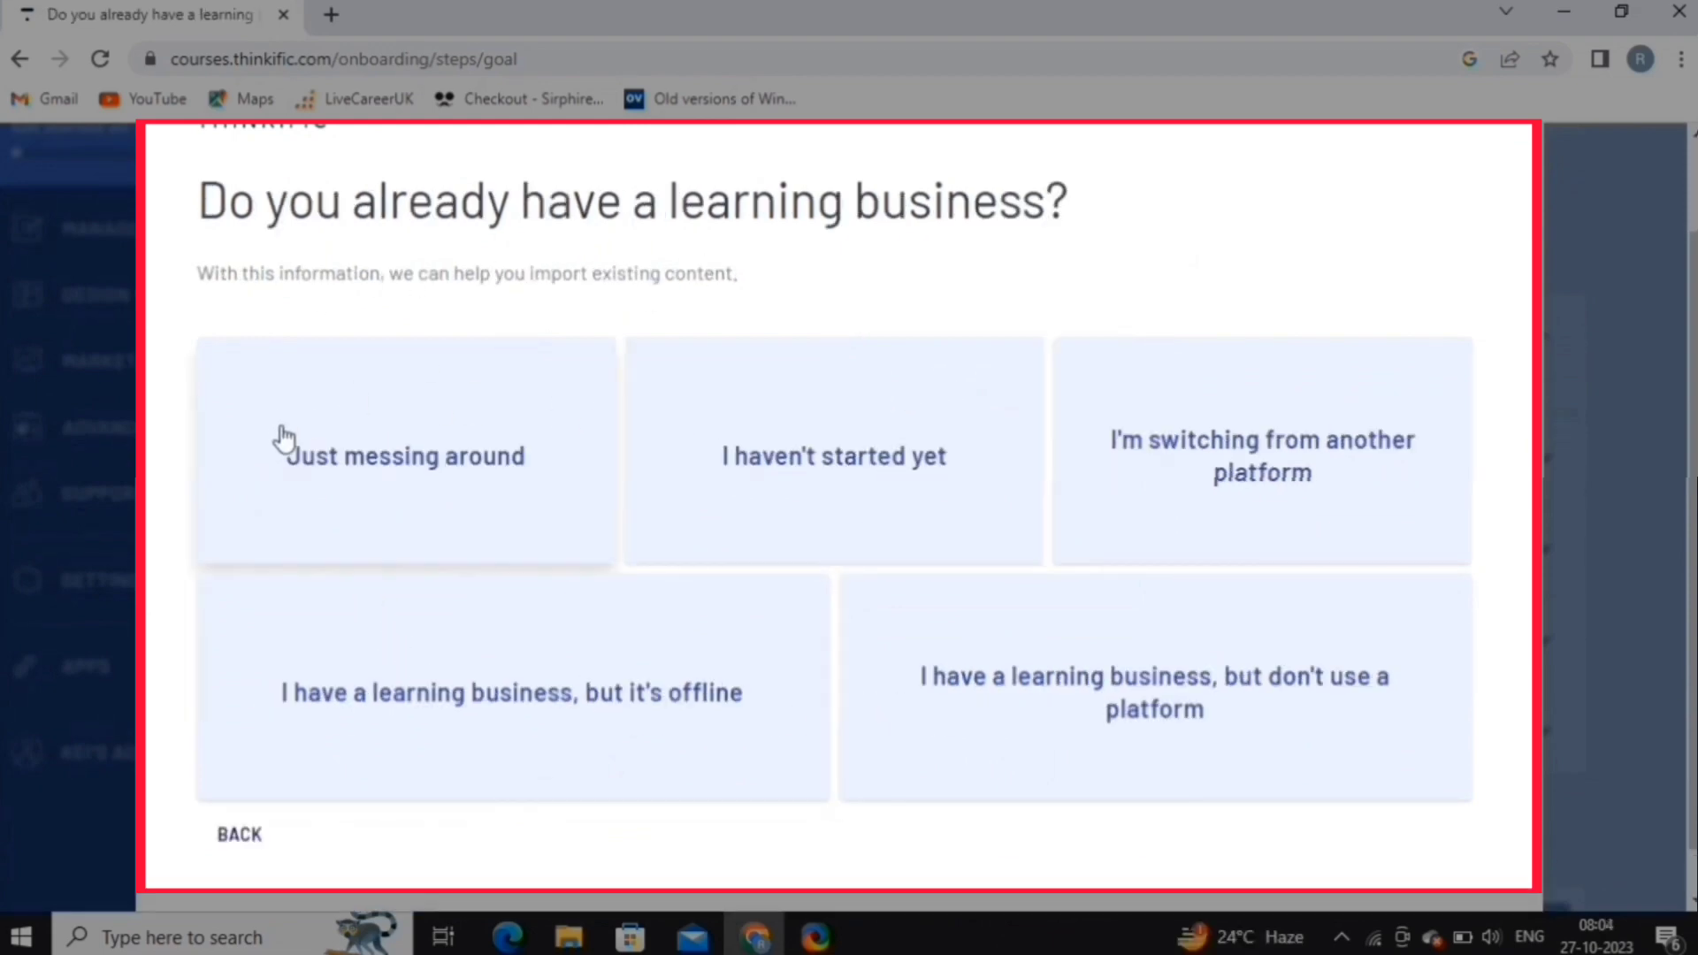
left_click(787, 458)
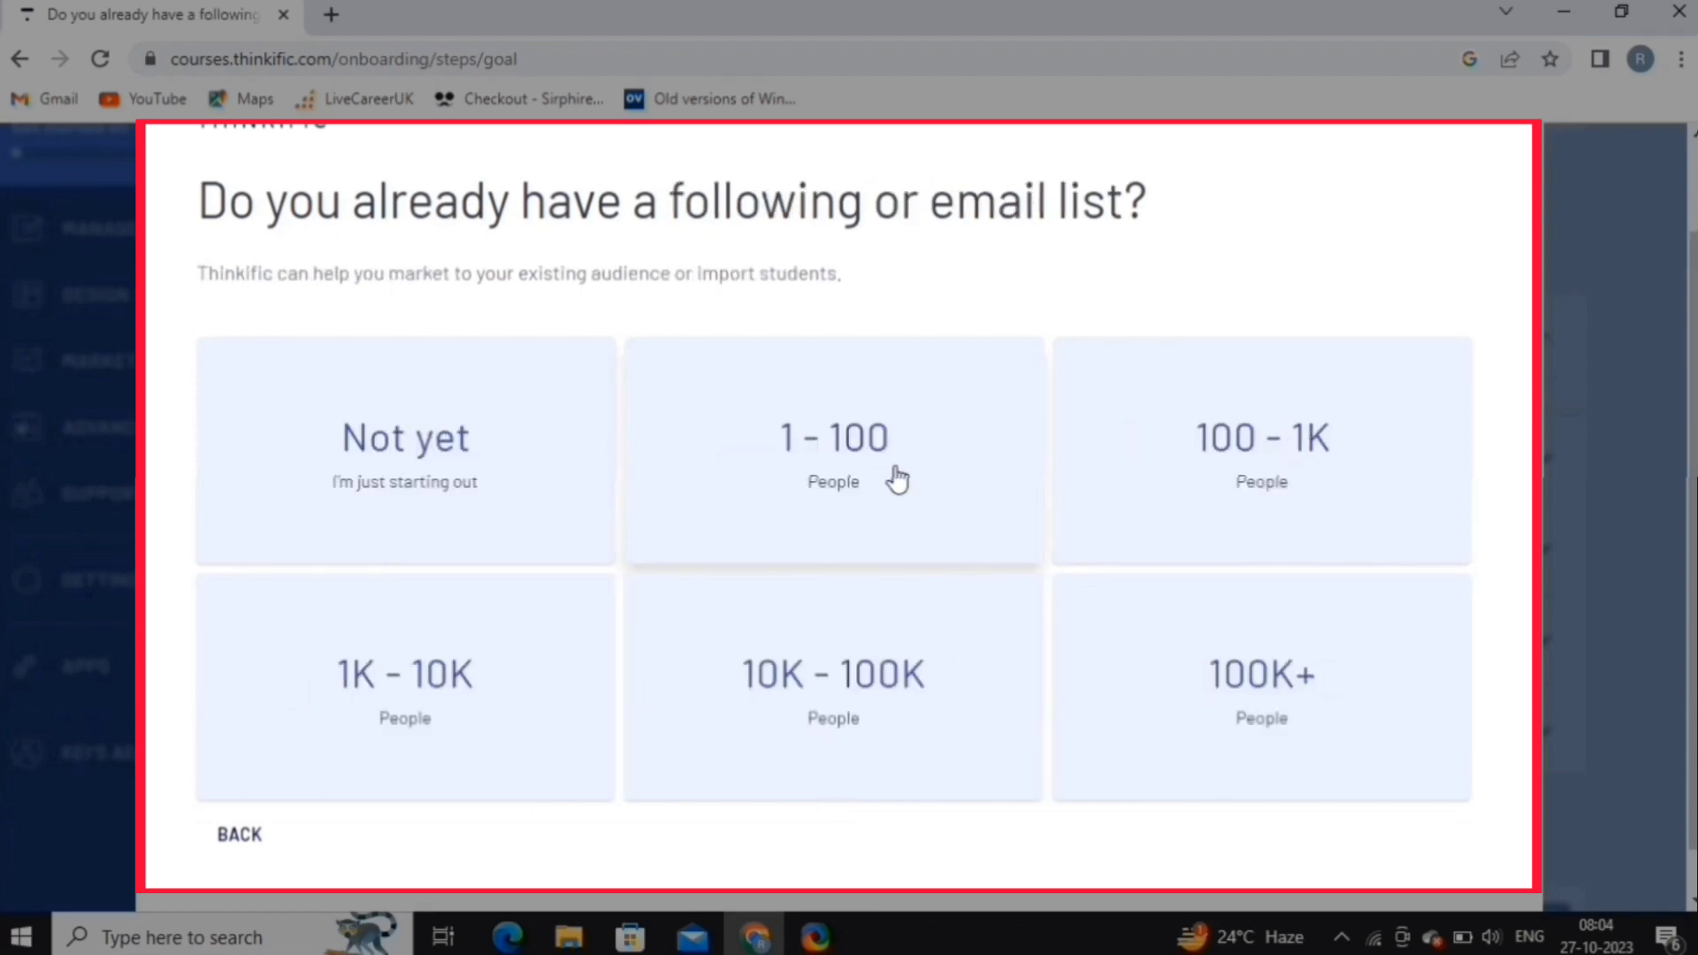
left_click(898, 478)
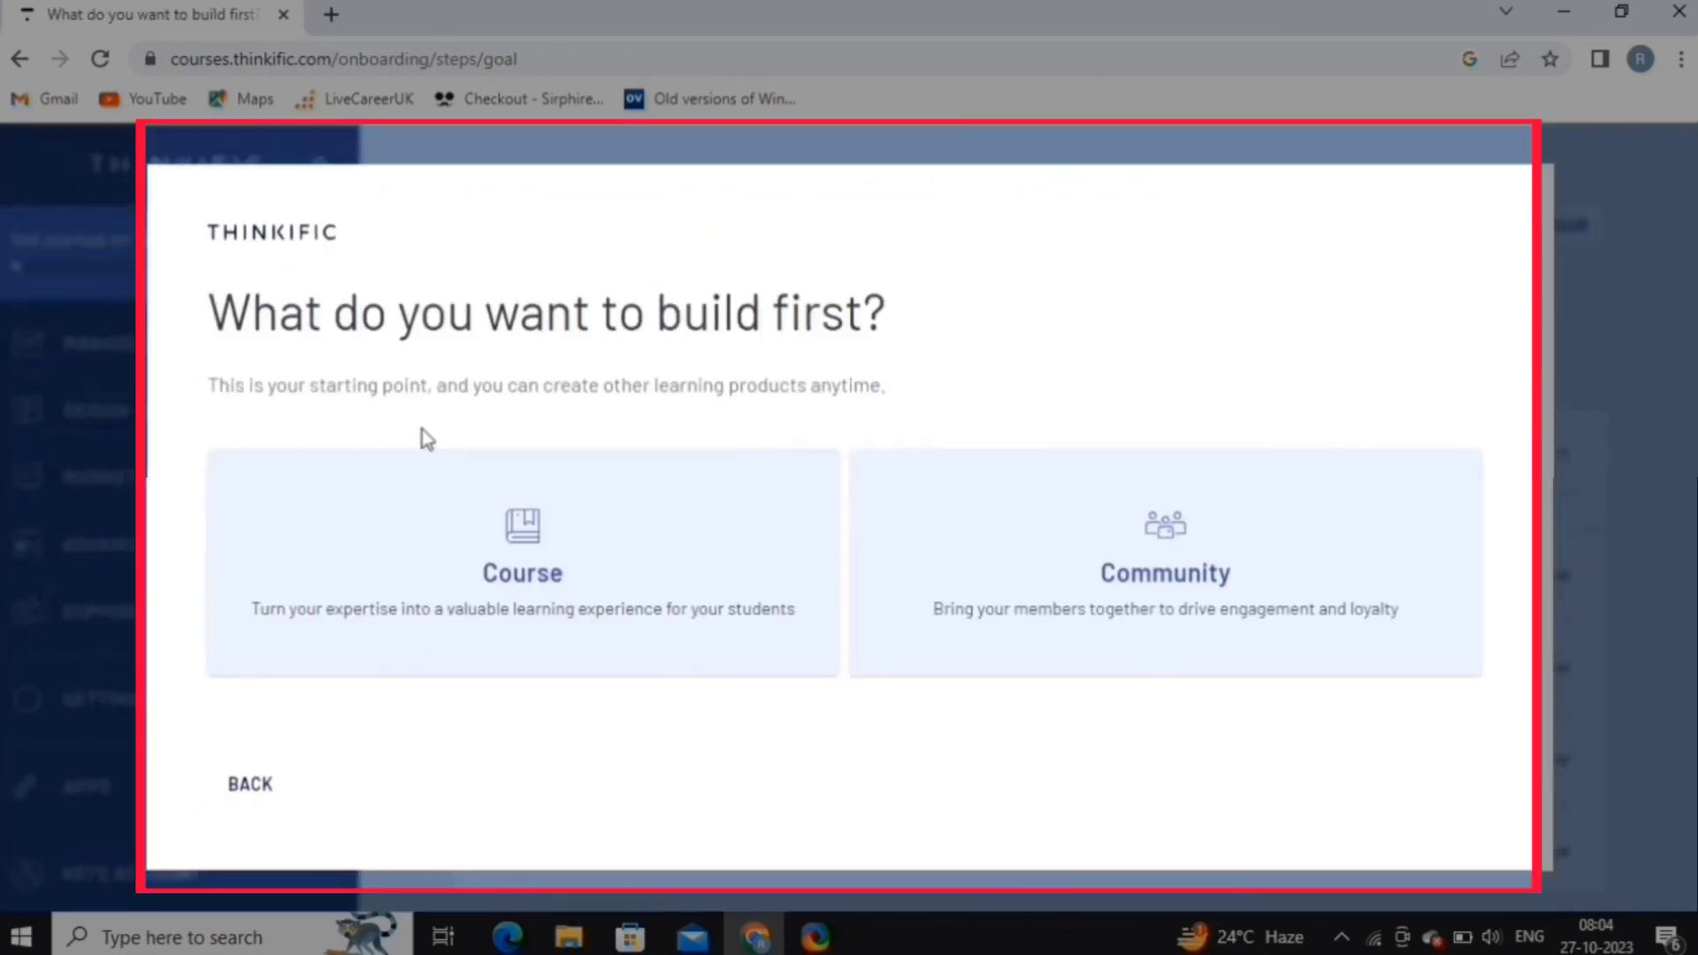
left_click(530, 566)
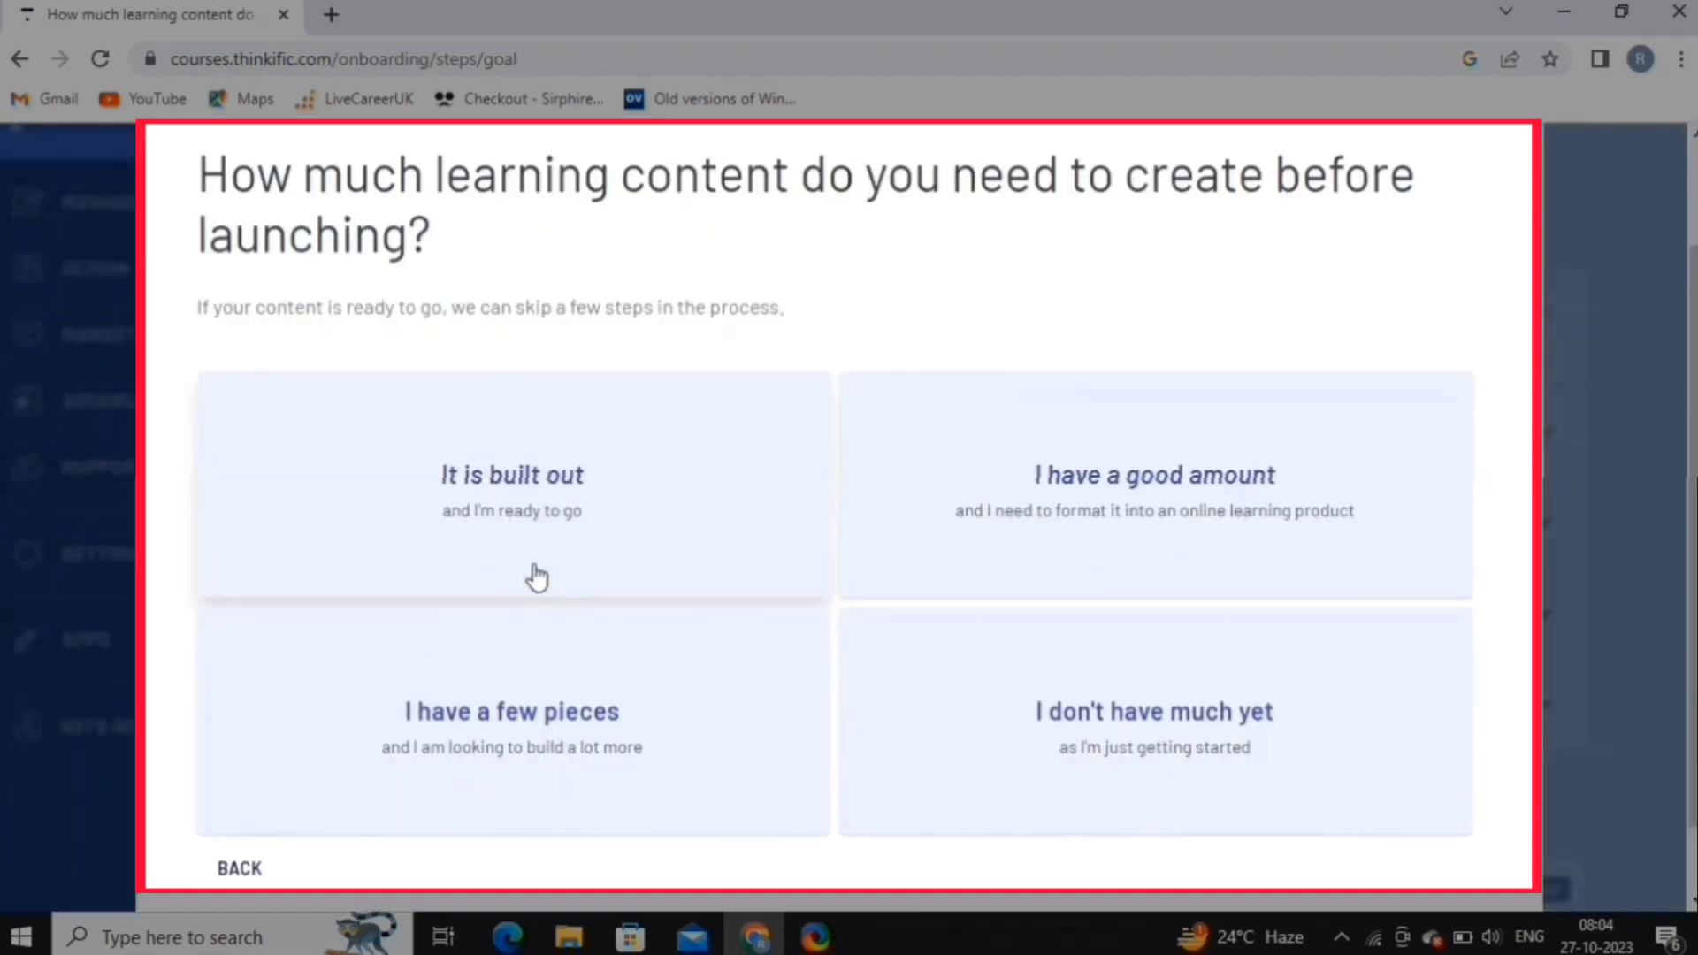
Finish onboarding: a good amount of content, solo part-time, earning less than $1k per year.
left_click(971, 496)
left_click(1310, 505)
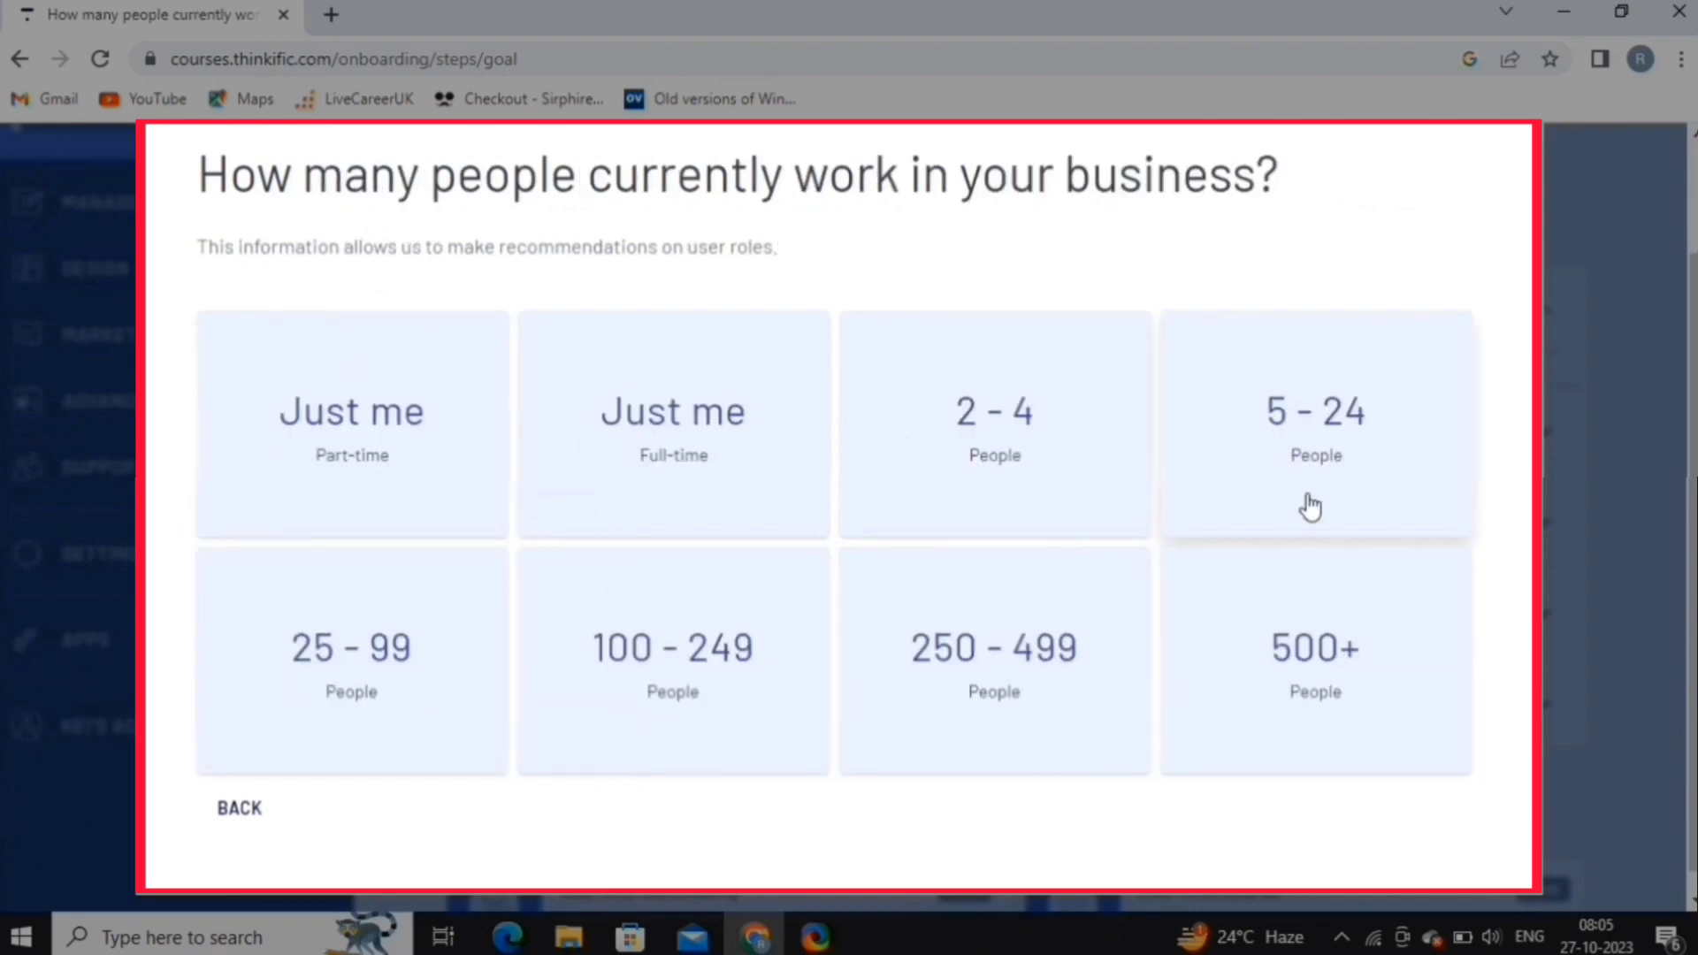
left_click(327, 366)
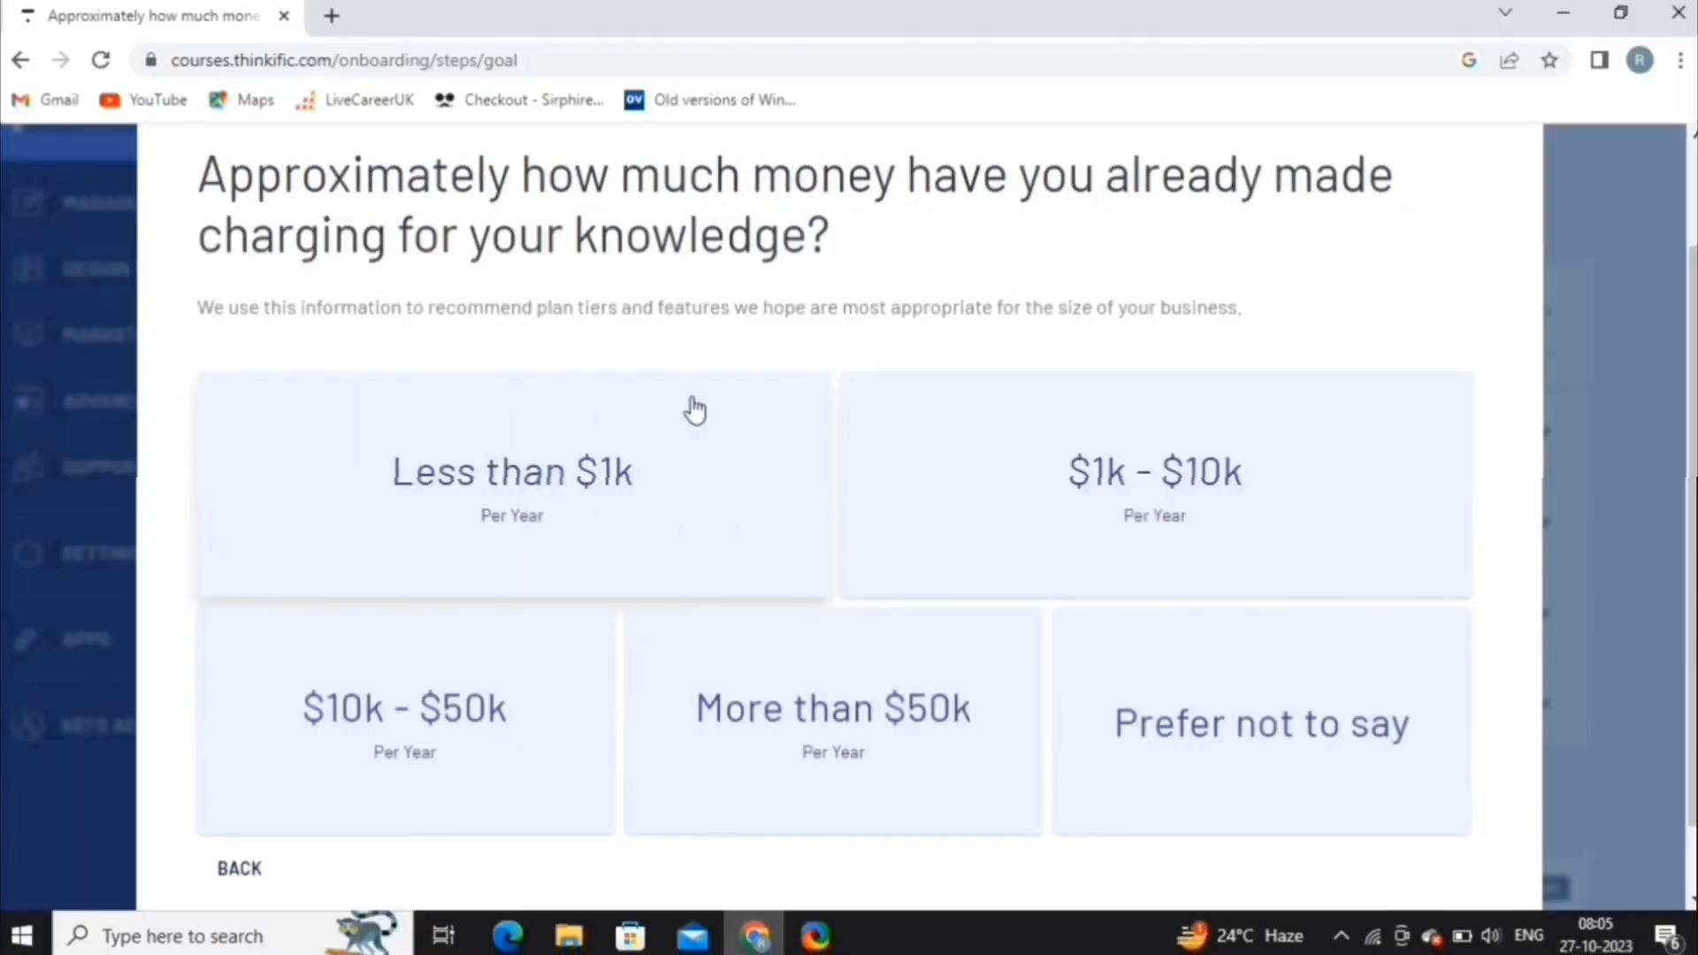
left_click(694, 407)
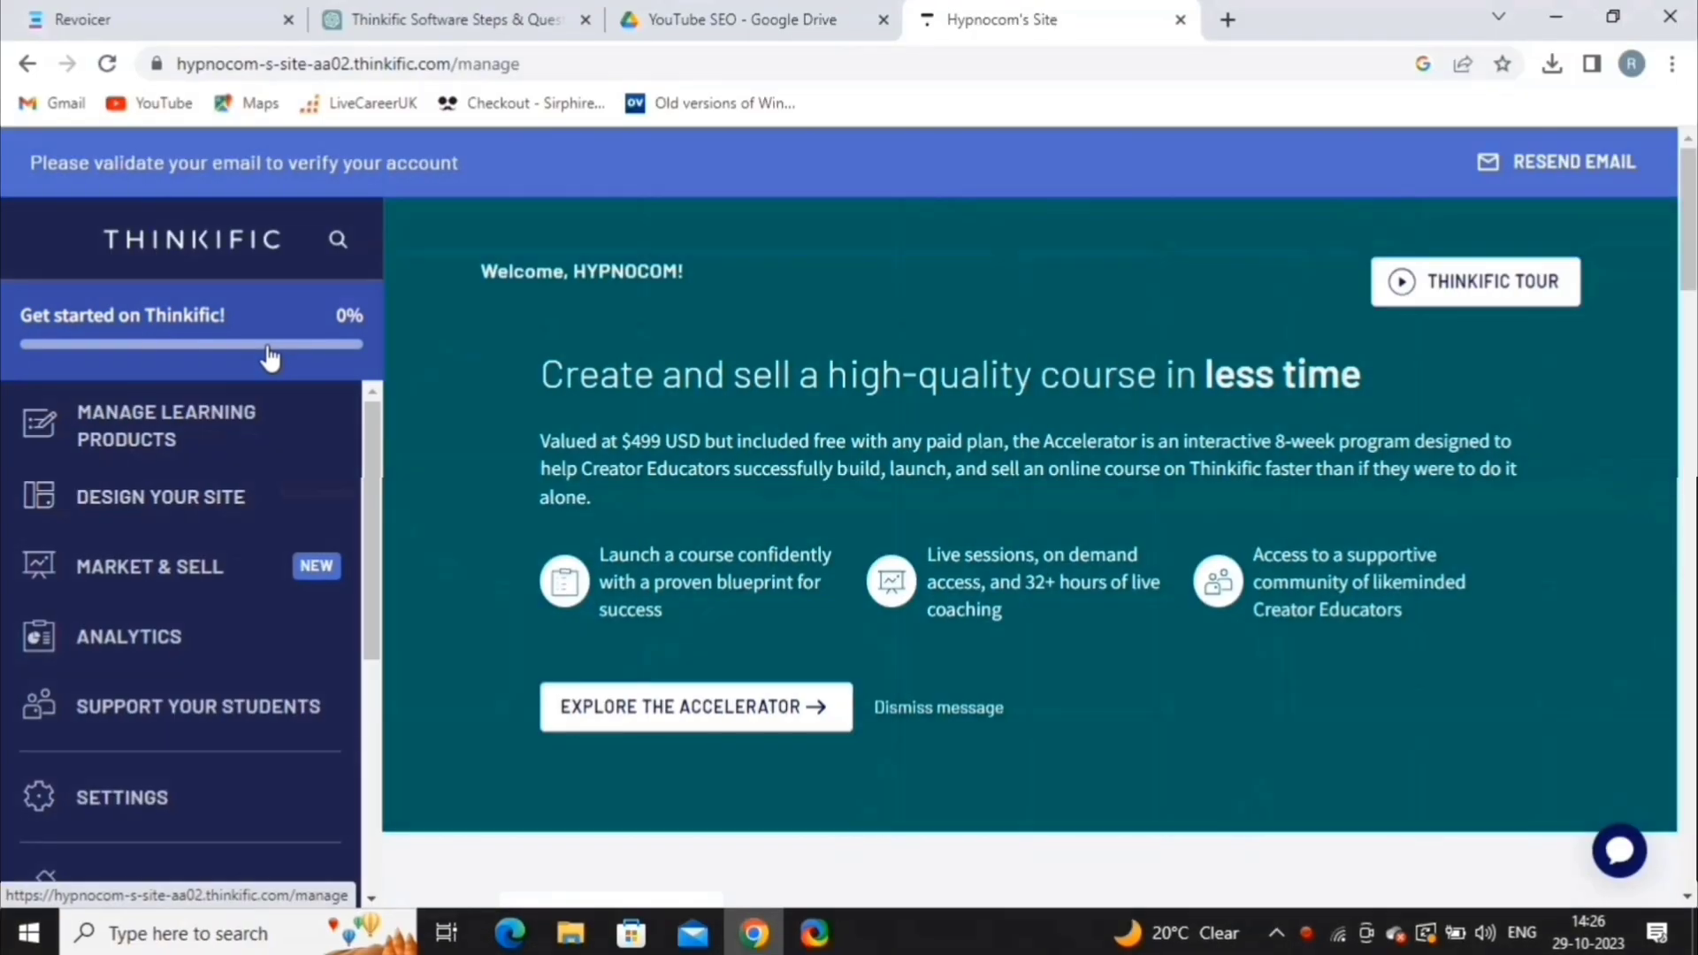
left_click(190, 429)
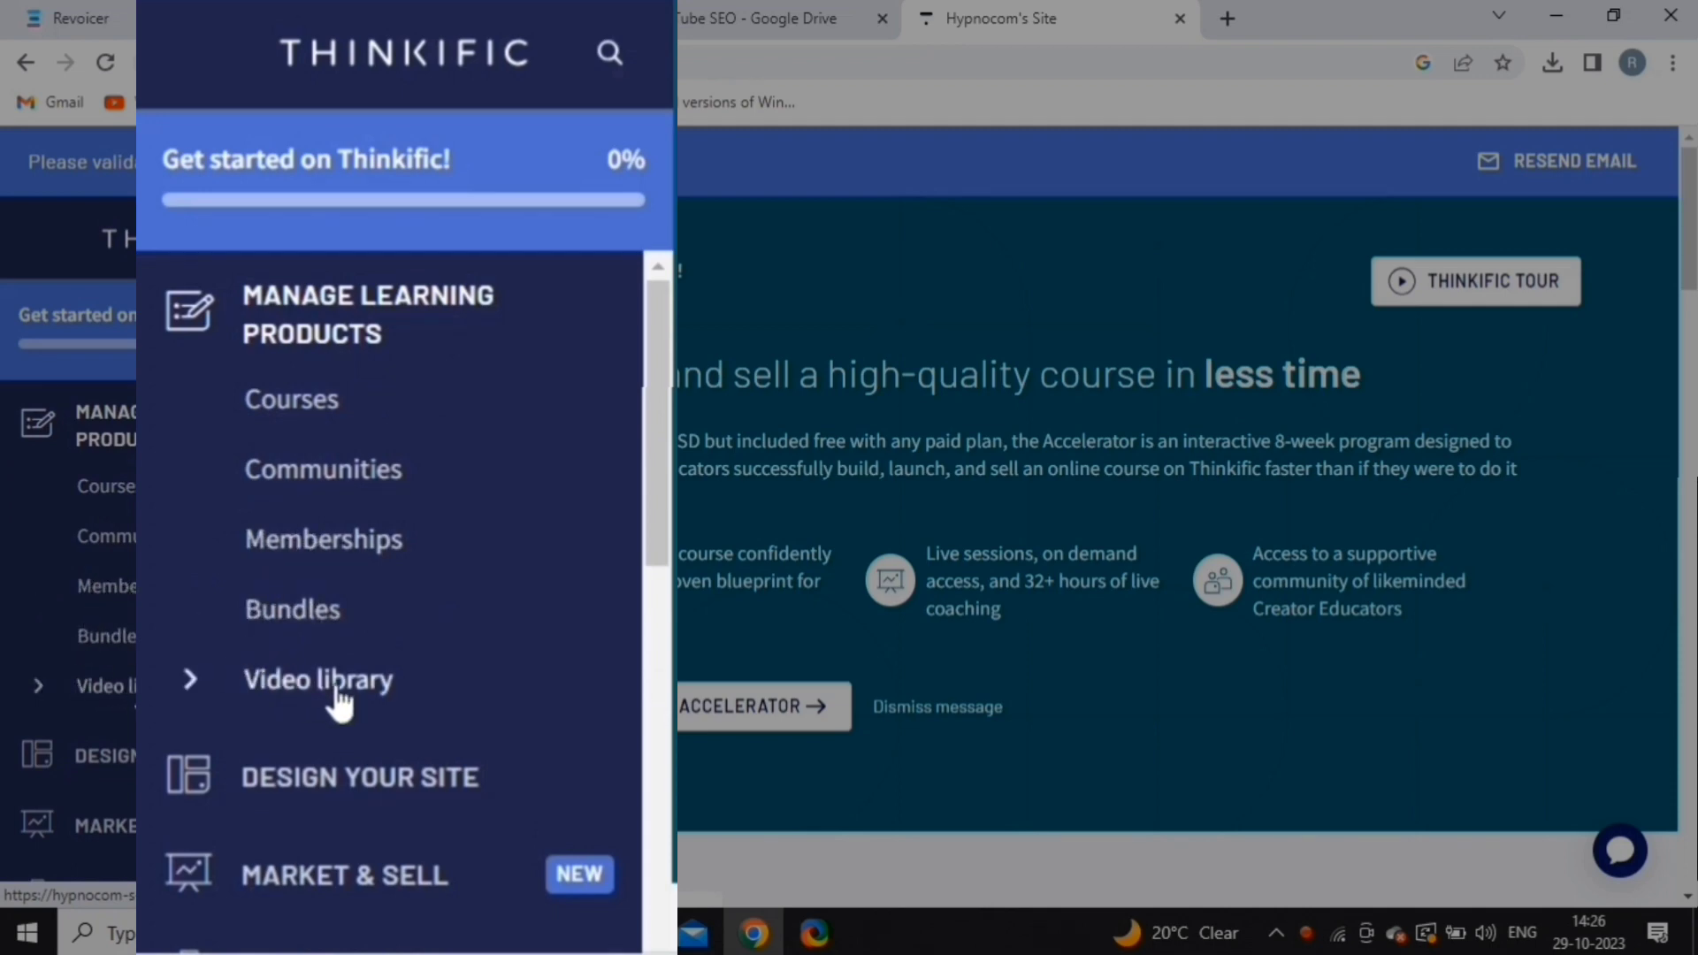
scroll(339, 703, "down", 2)
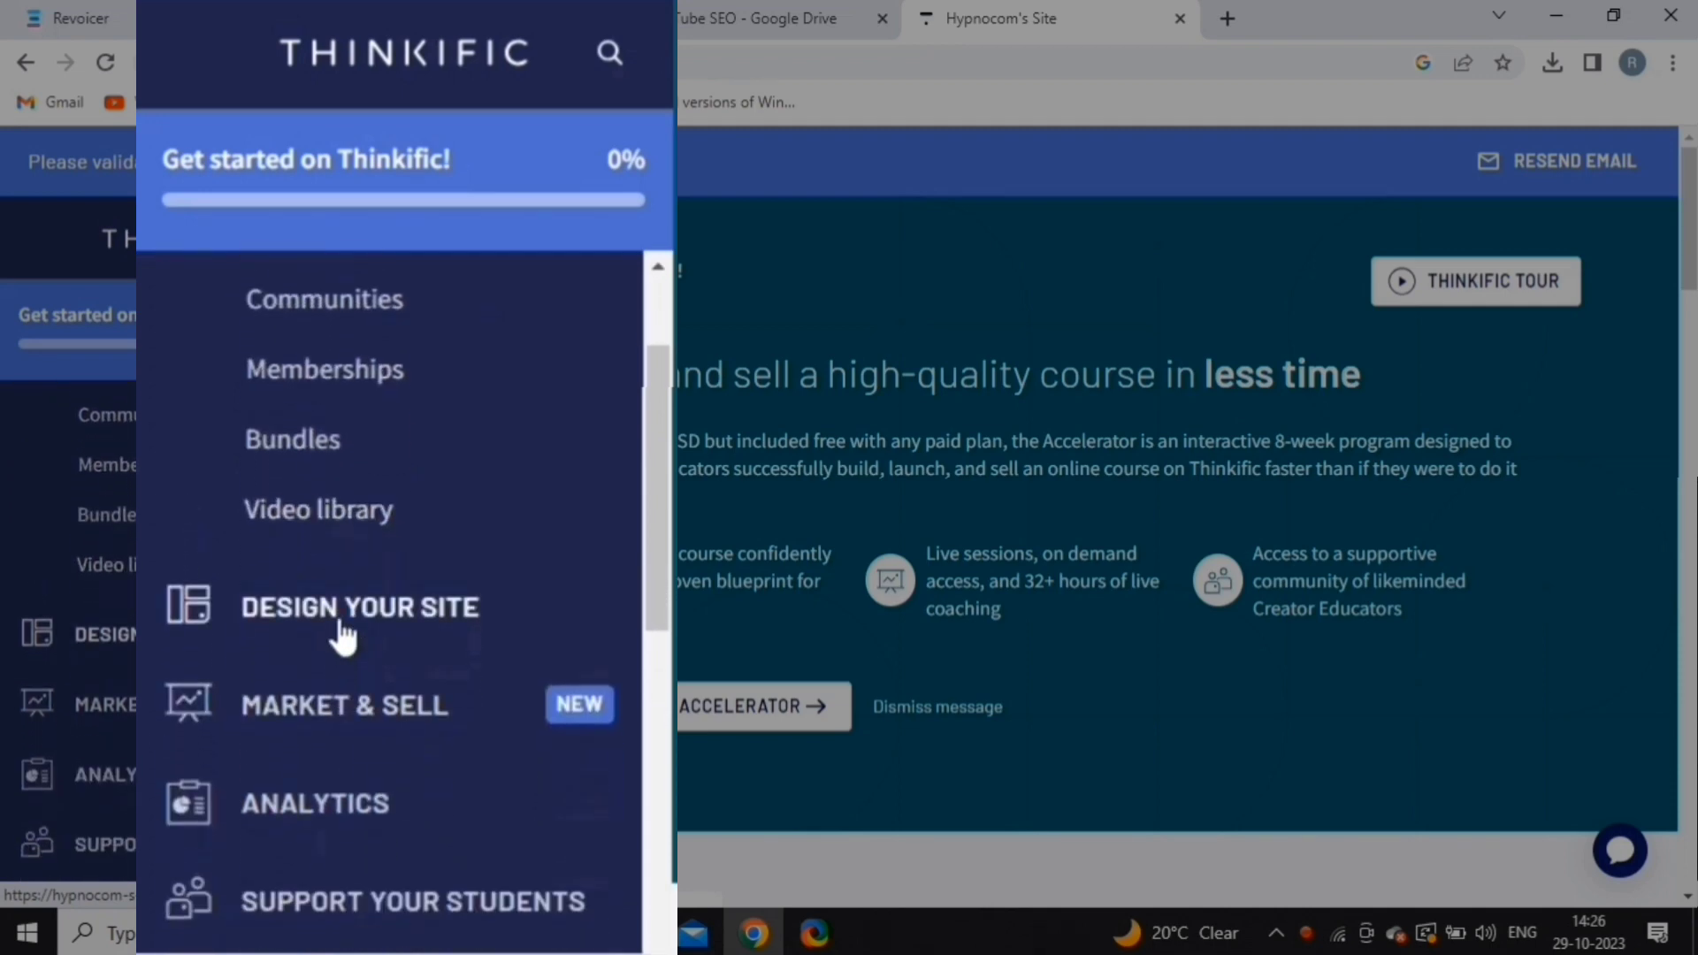
left_click(342, 610)
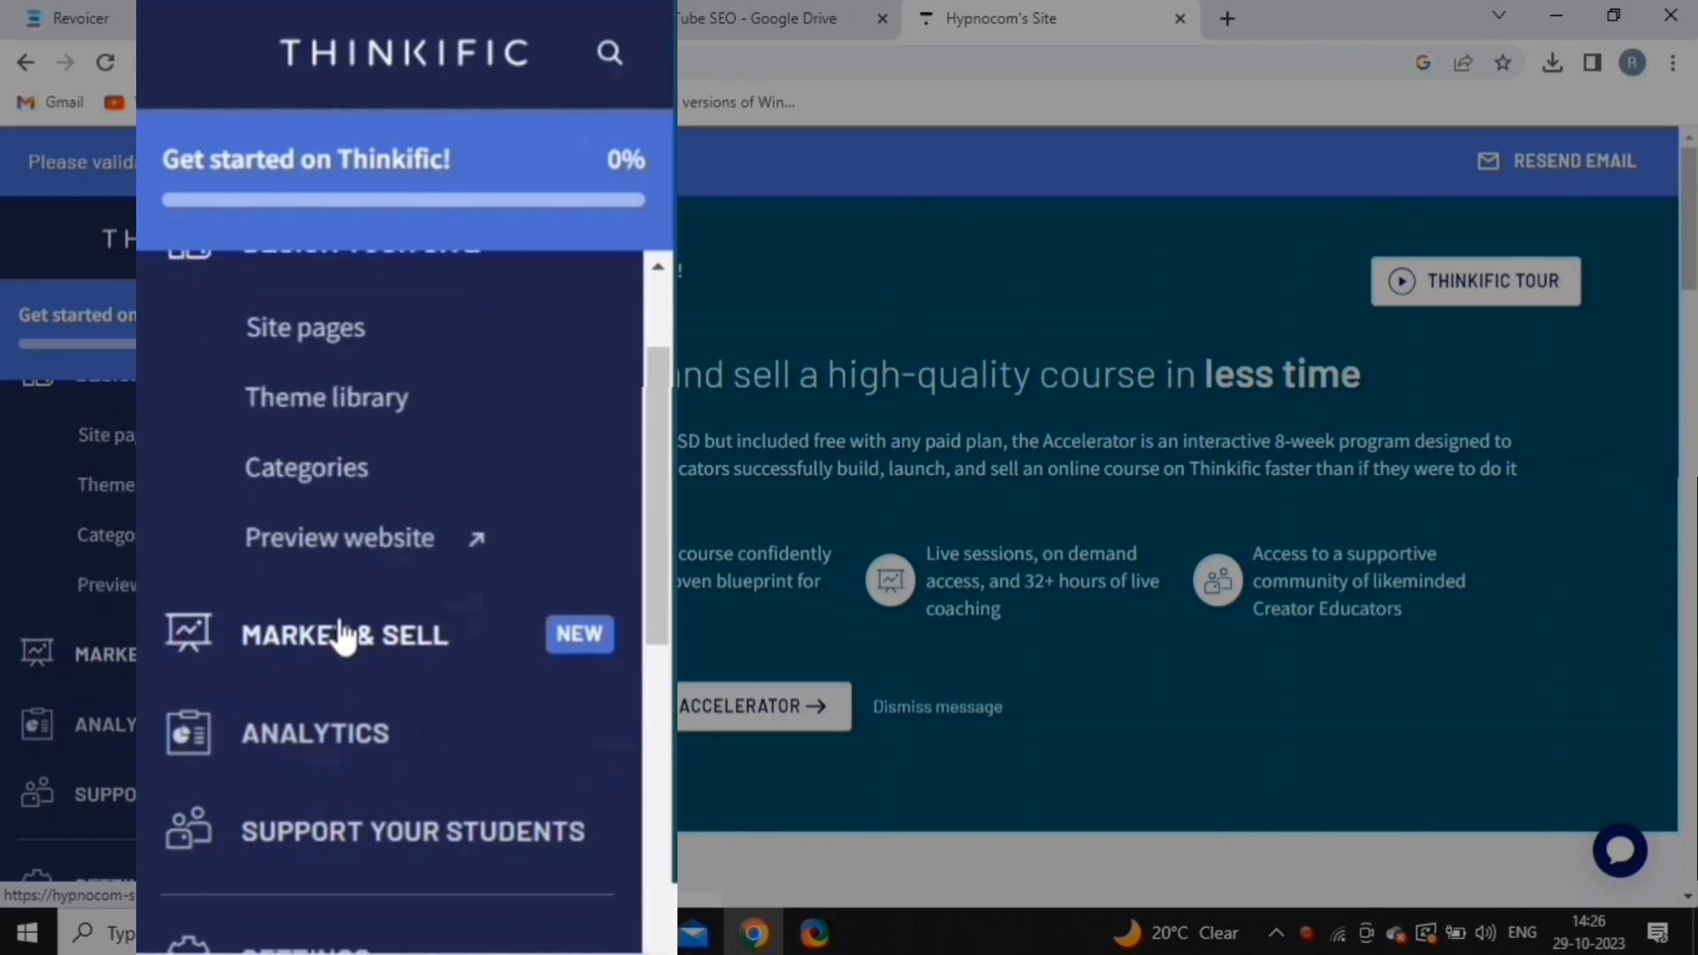
scroll(342, 635, "up", 1)
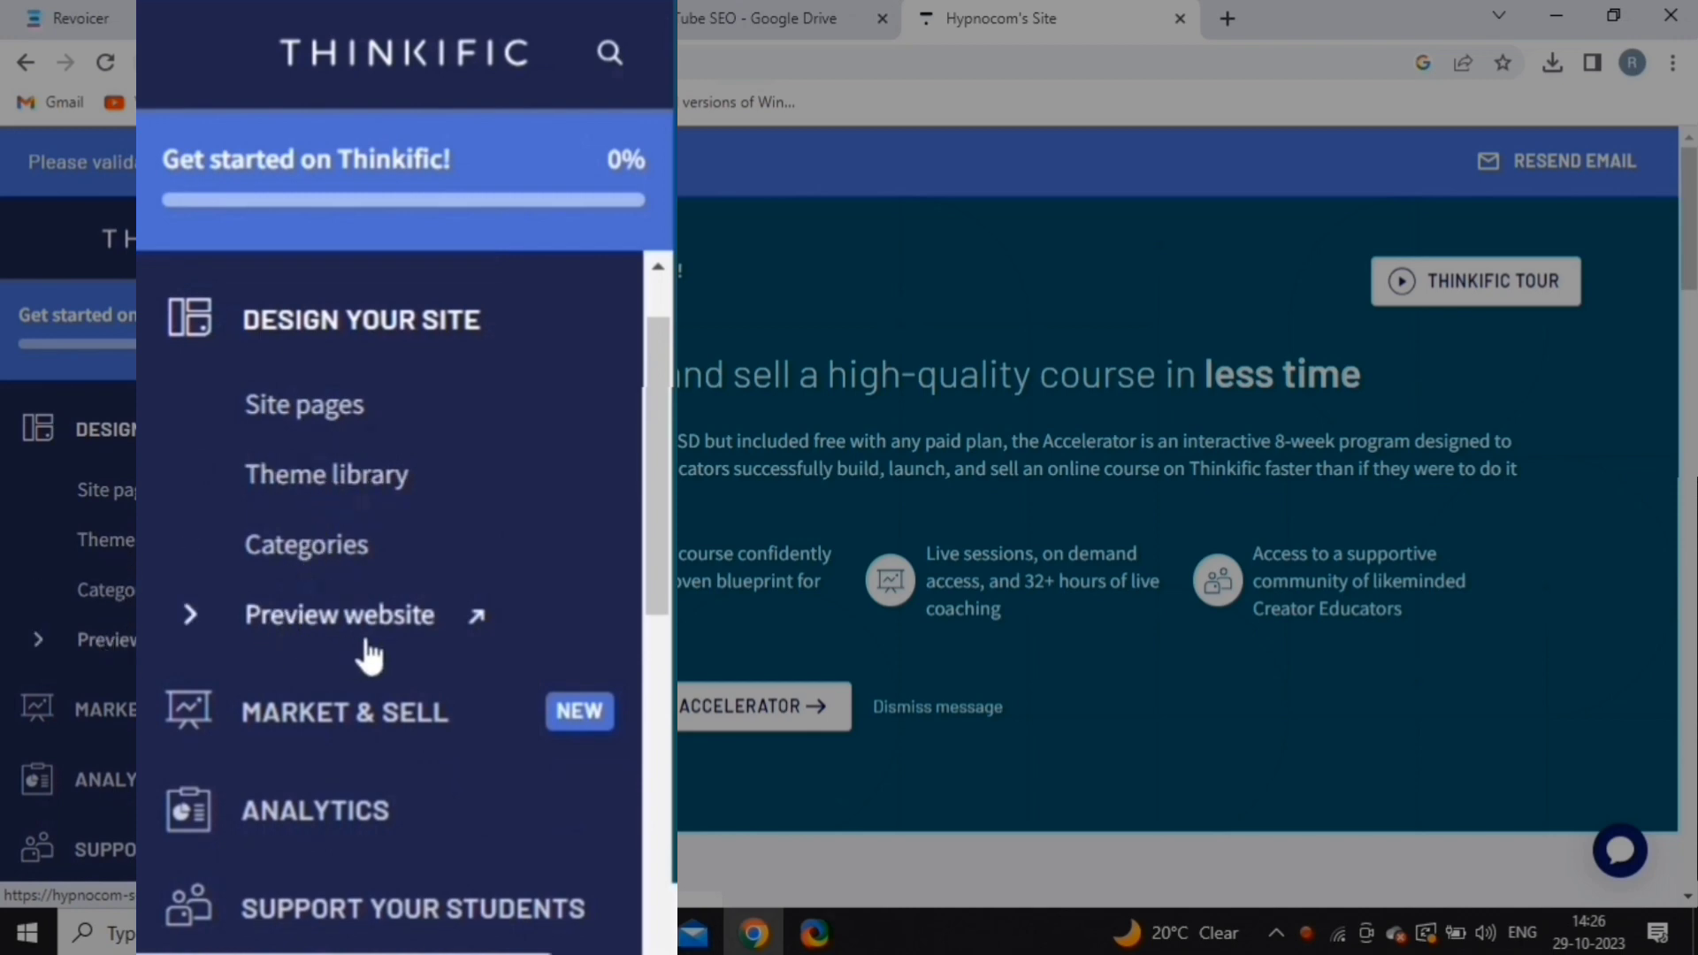
left_click(333, 712)
scroll(335, 709, "down", 1)
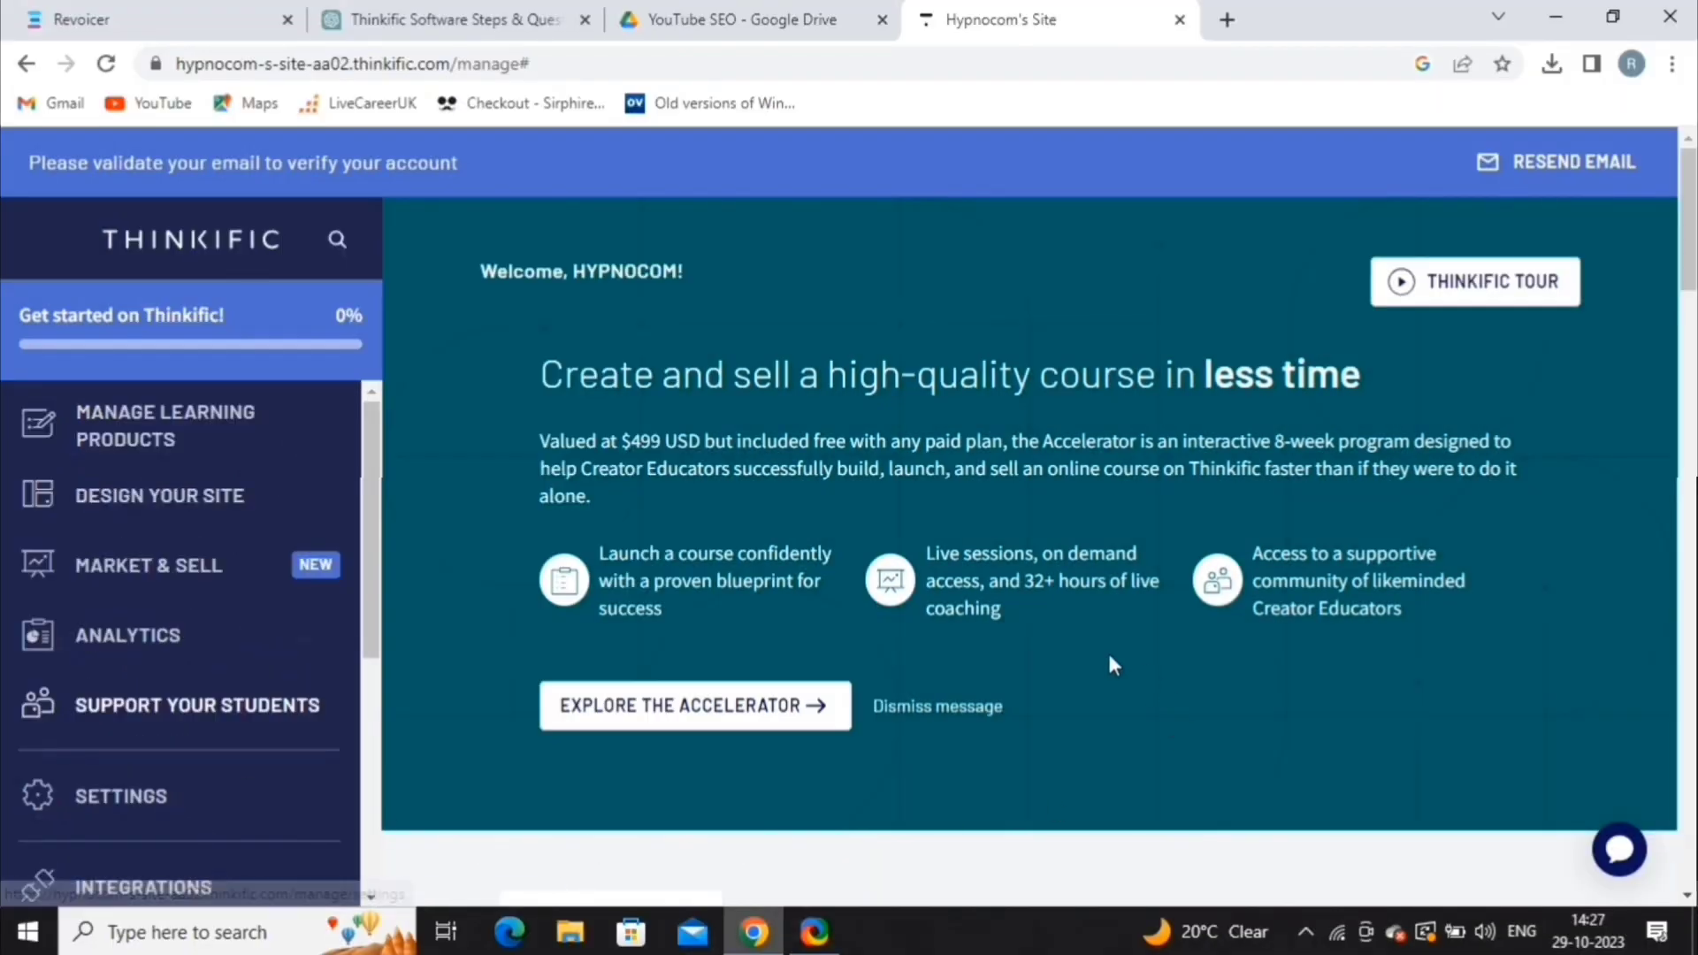
Dismiss the accelerator promo banner and start the course checklist's Create your first course.
left_click(944, 708)
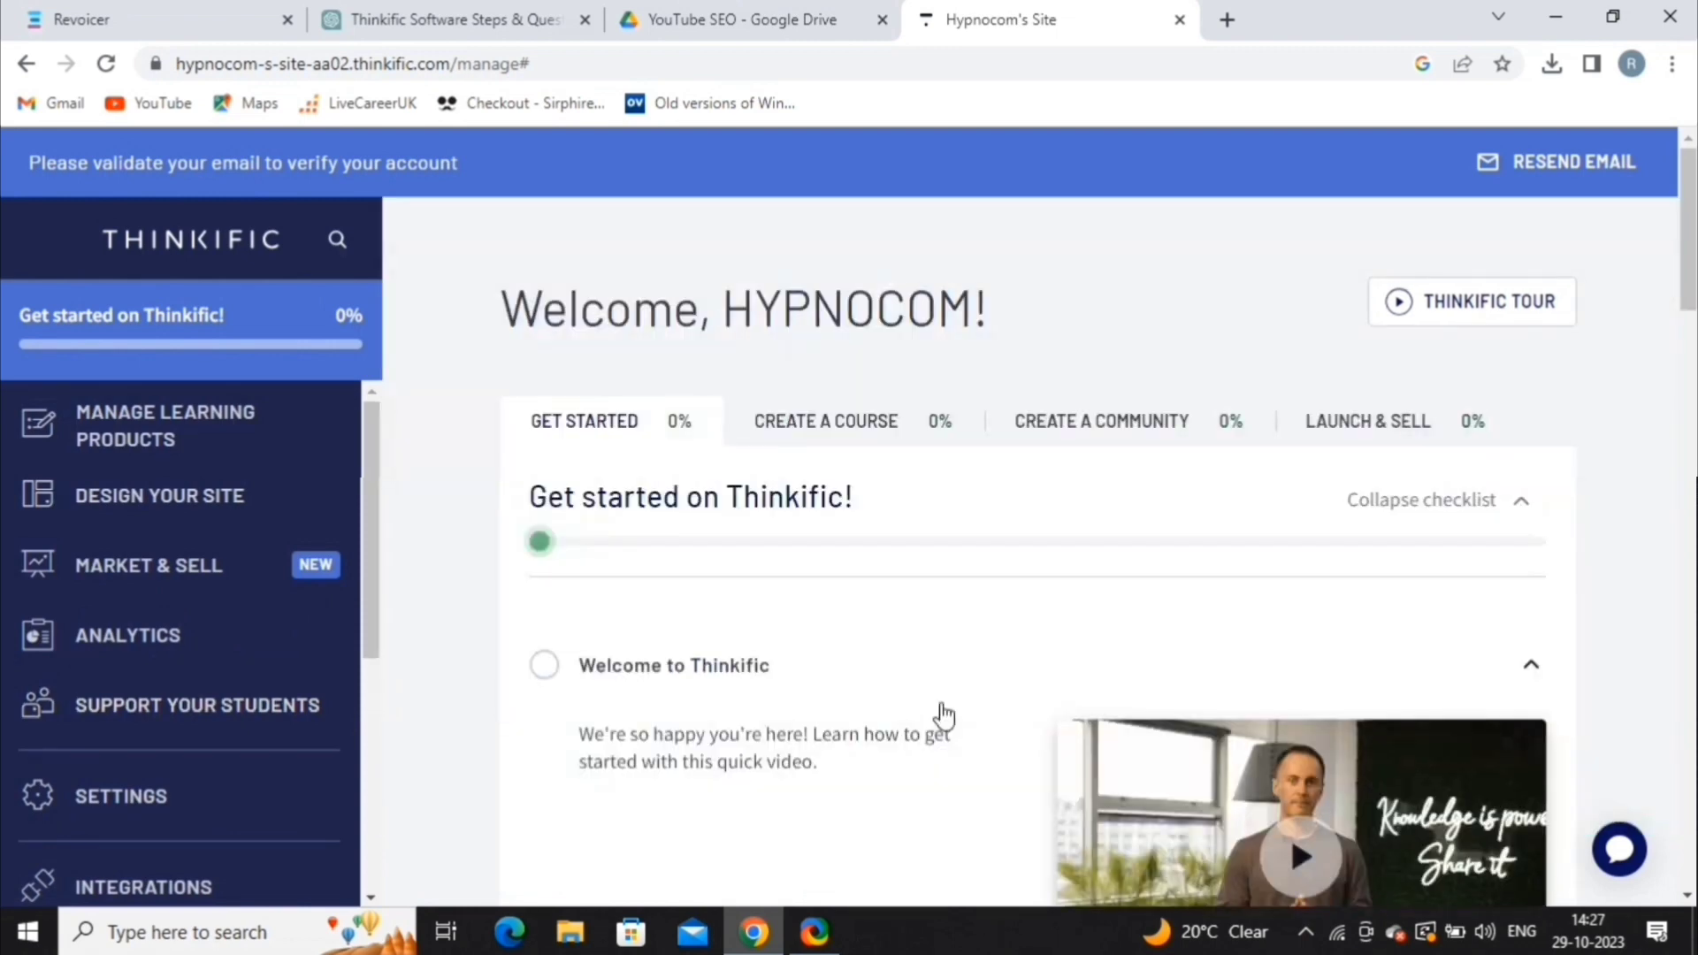
scroll(911, 734, "down", 3)
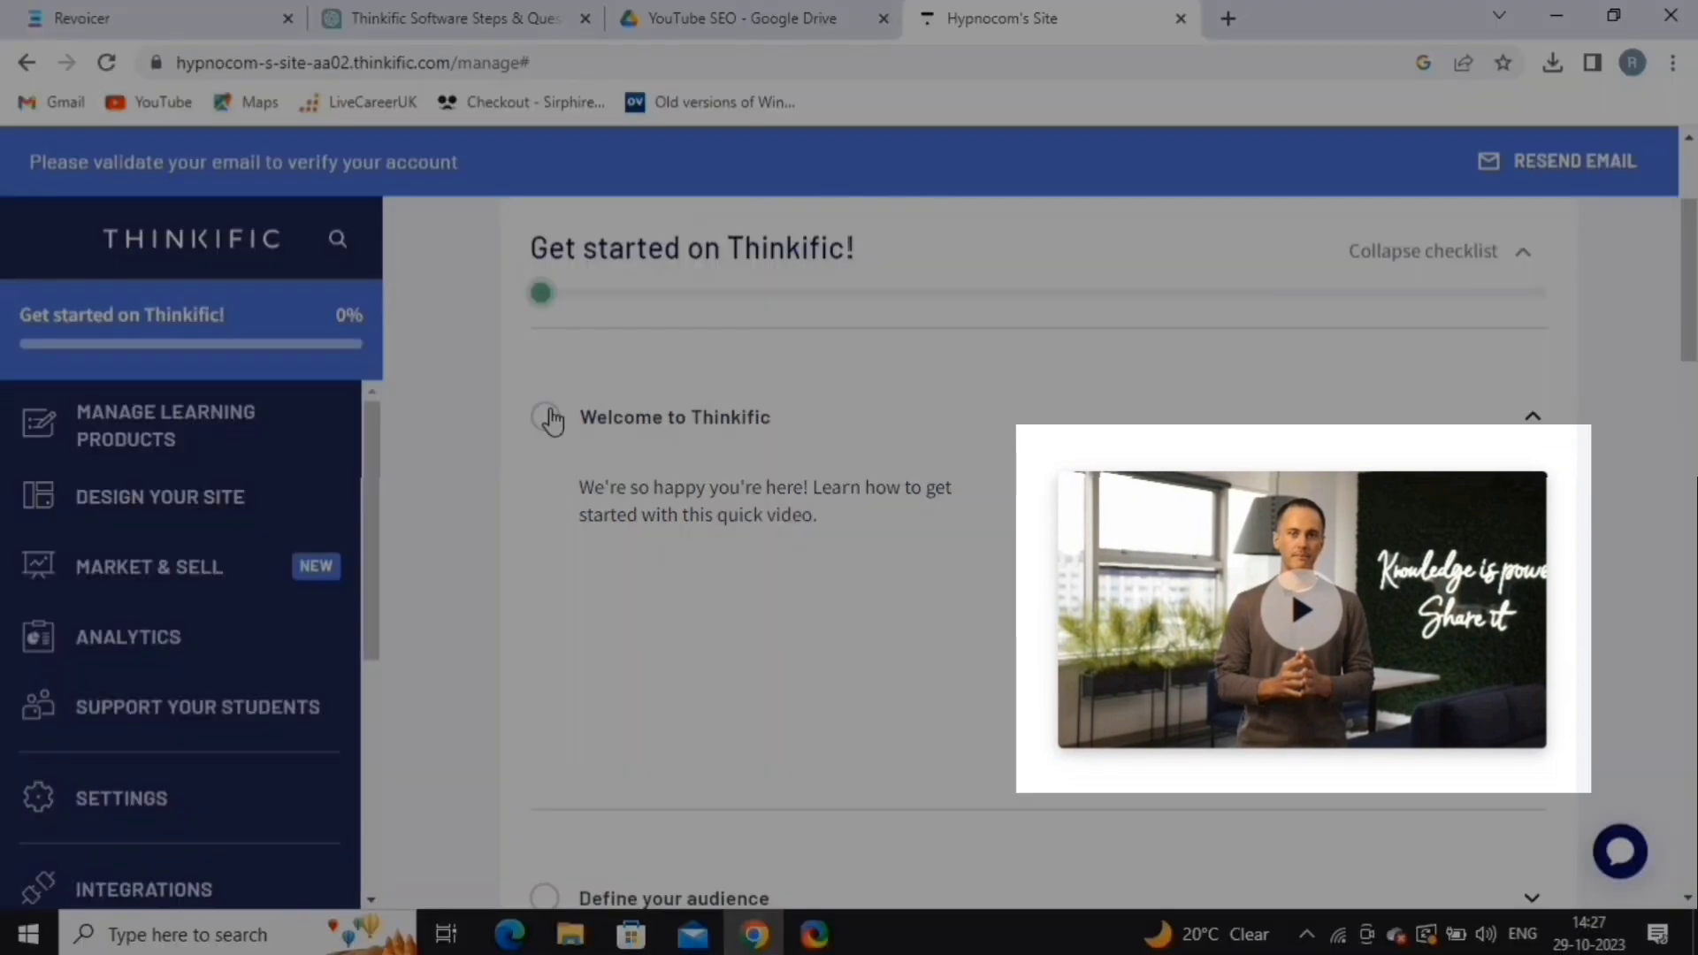
scroll(666, 670, "down", 3)
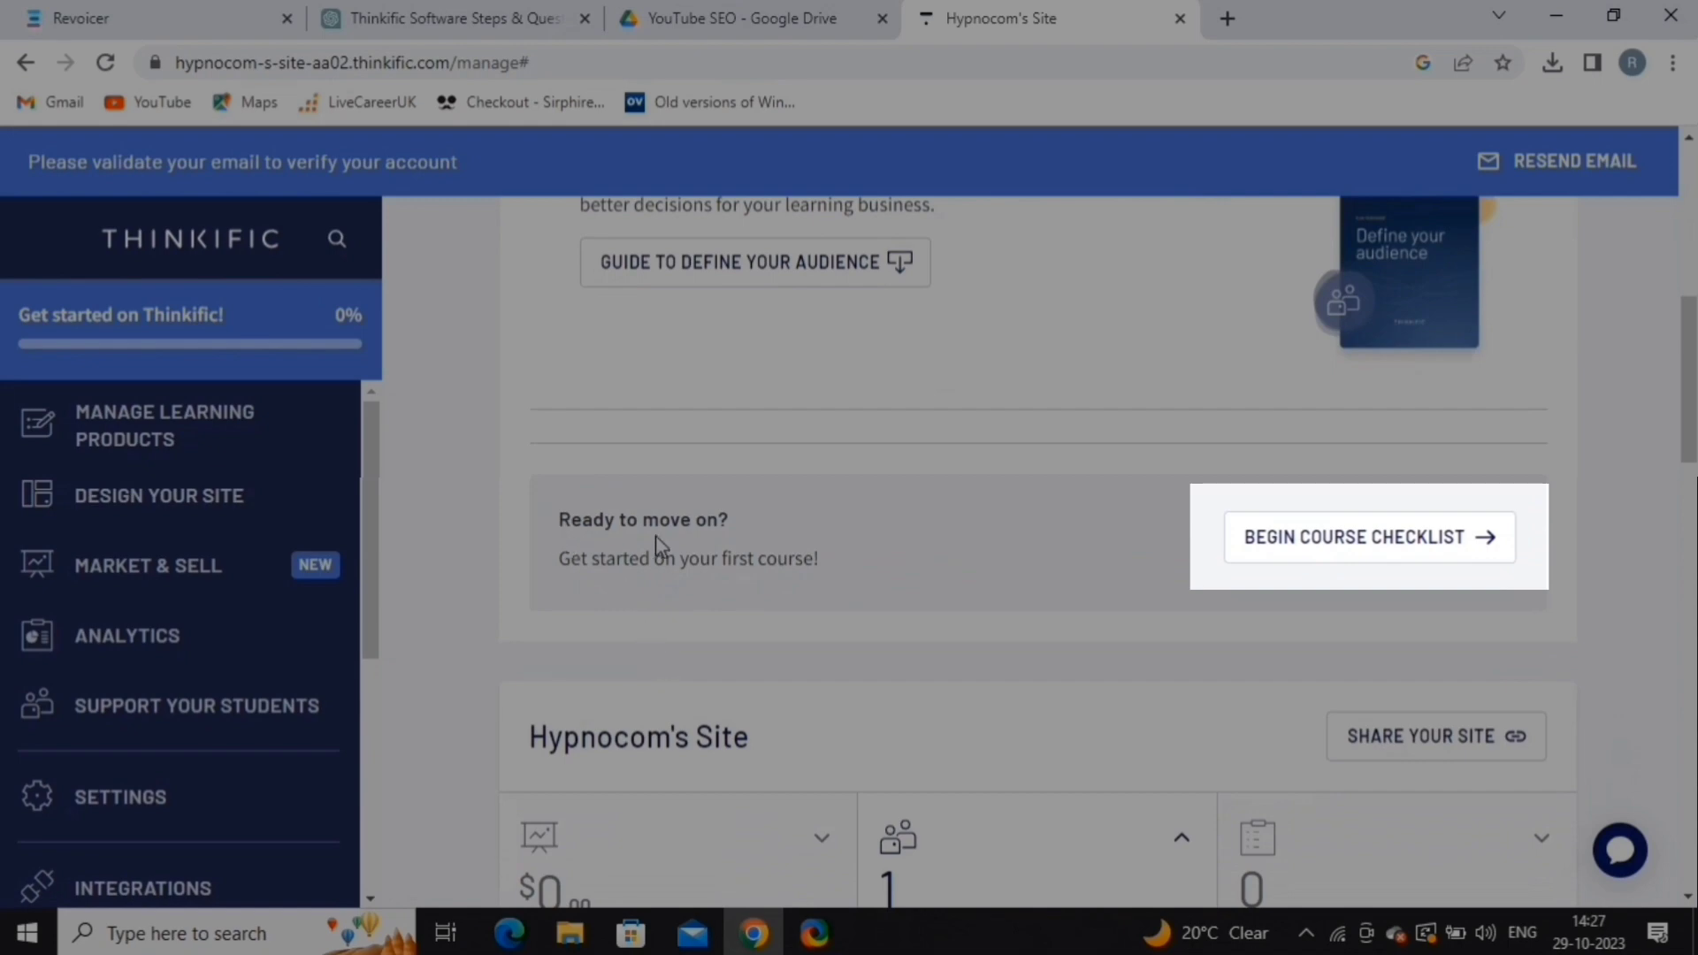
left_click(1370, 543)
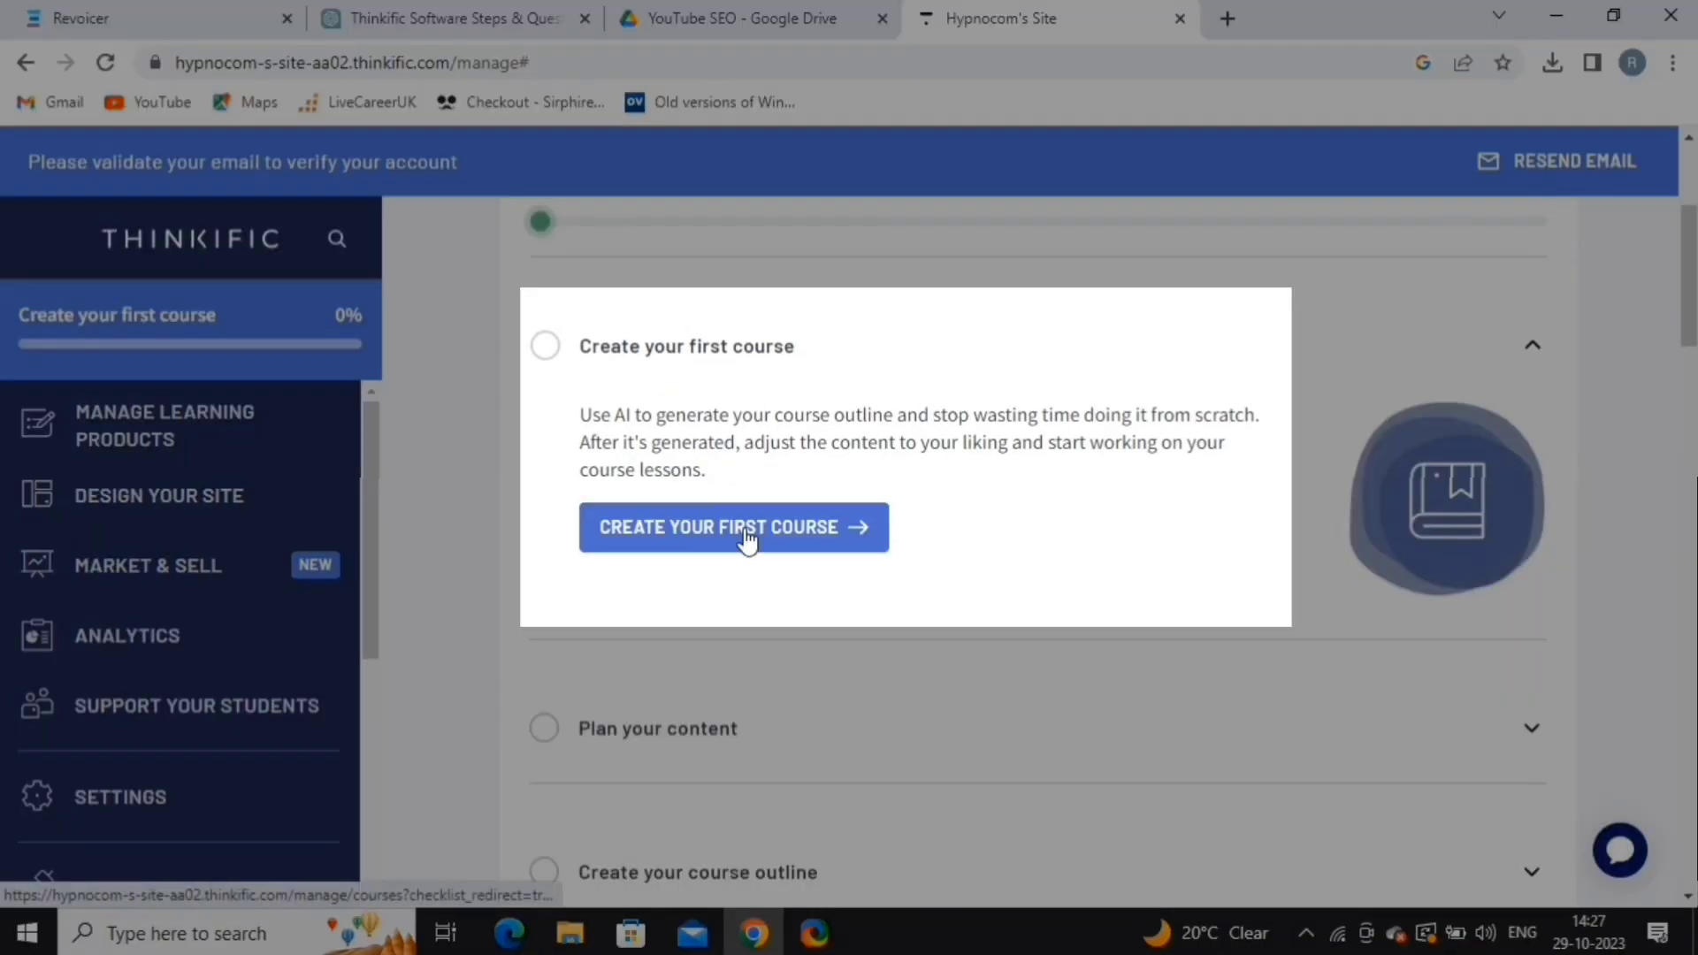
left_click(748, 537)
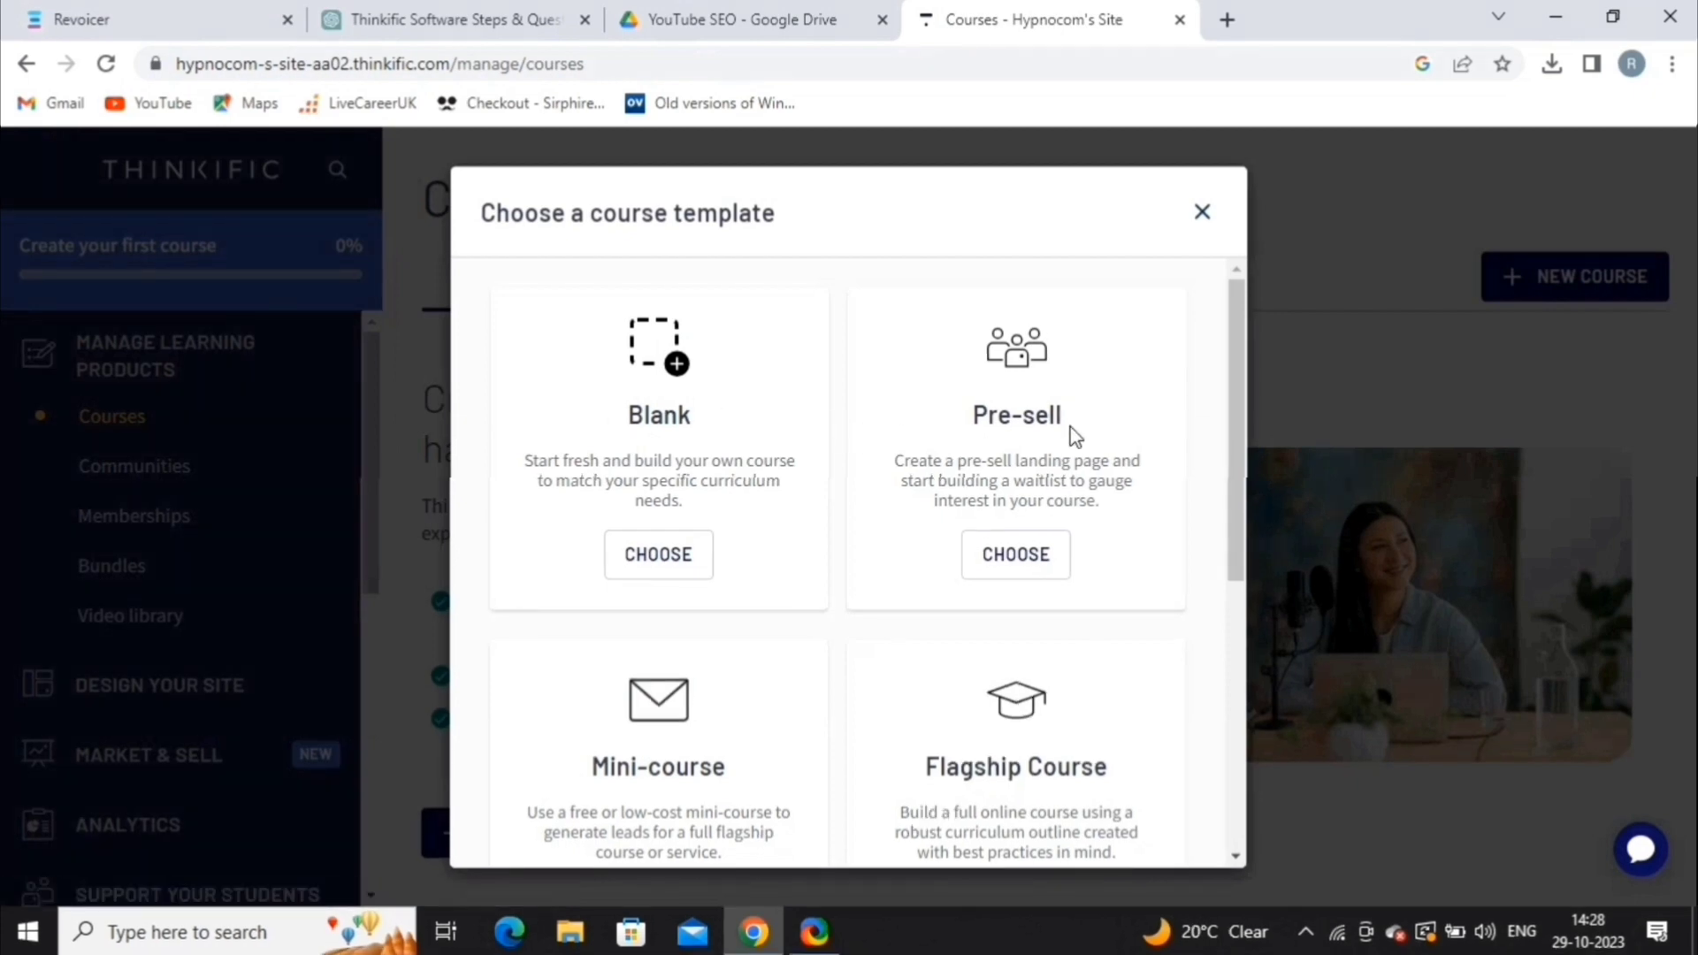
Create a Blank-template course named 'YOUTUBE SEO COURSE FOR FREE!!' with AI Outline Generator on.
scroll(1073, 435, "down", 1)
scroll(1073, 436, "down", 2)
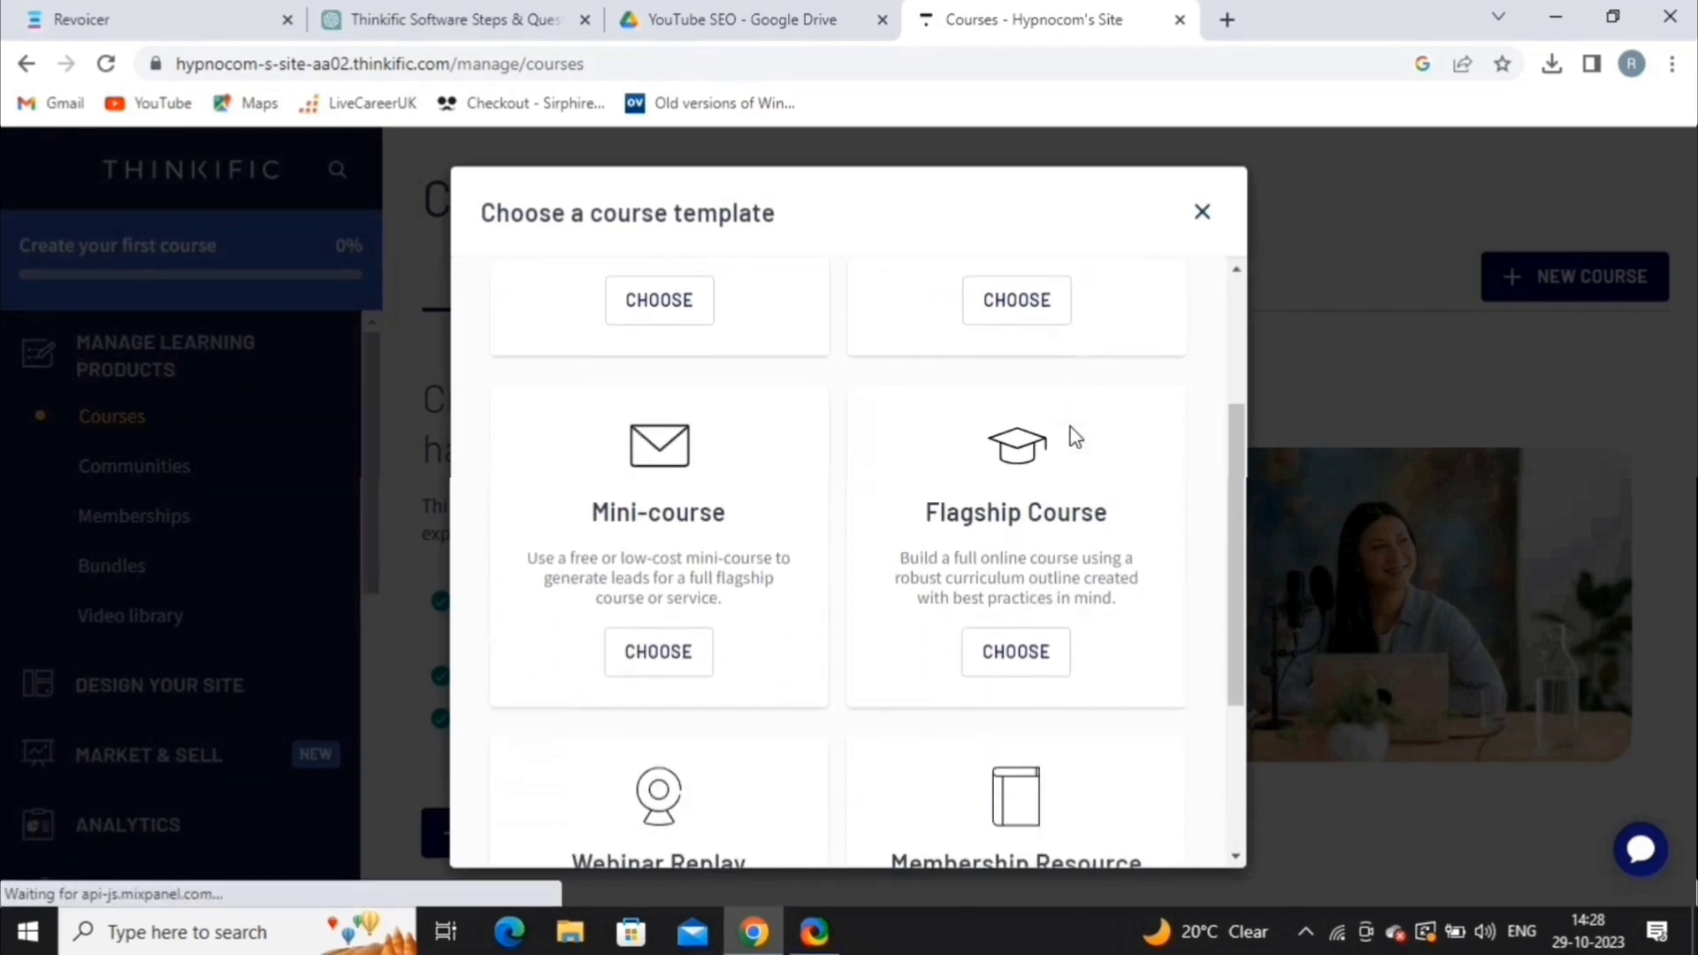
scroll(867, 529, "up", 3)
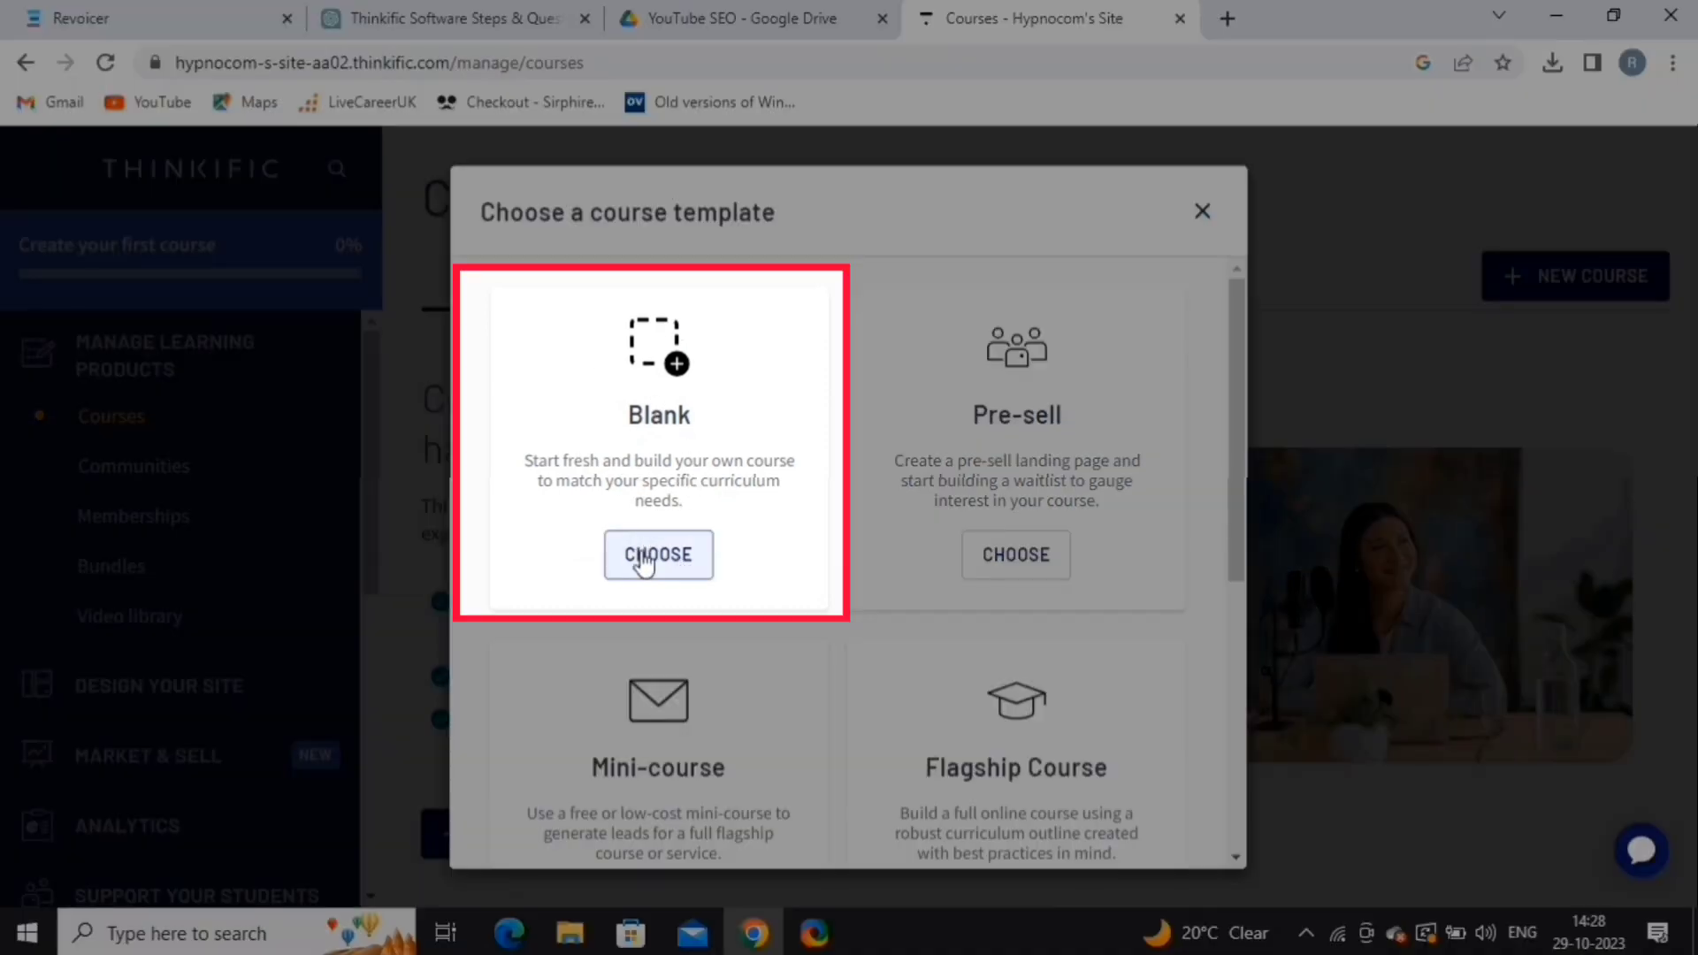
left_click(643, 563)
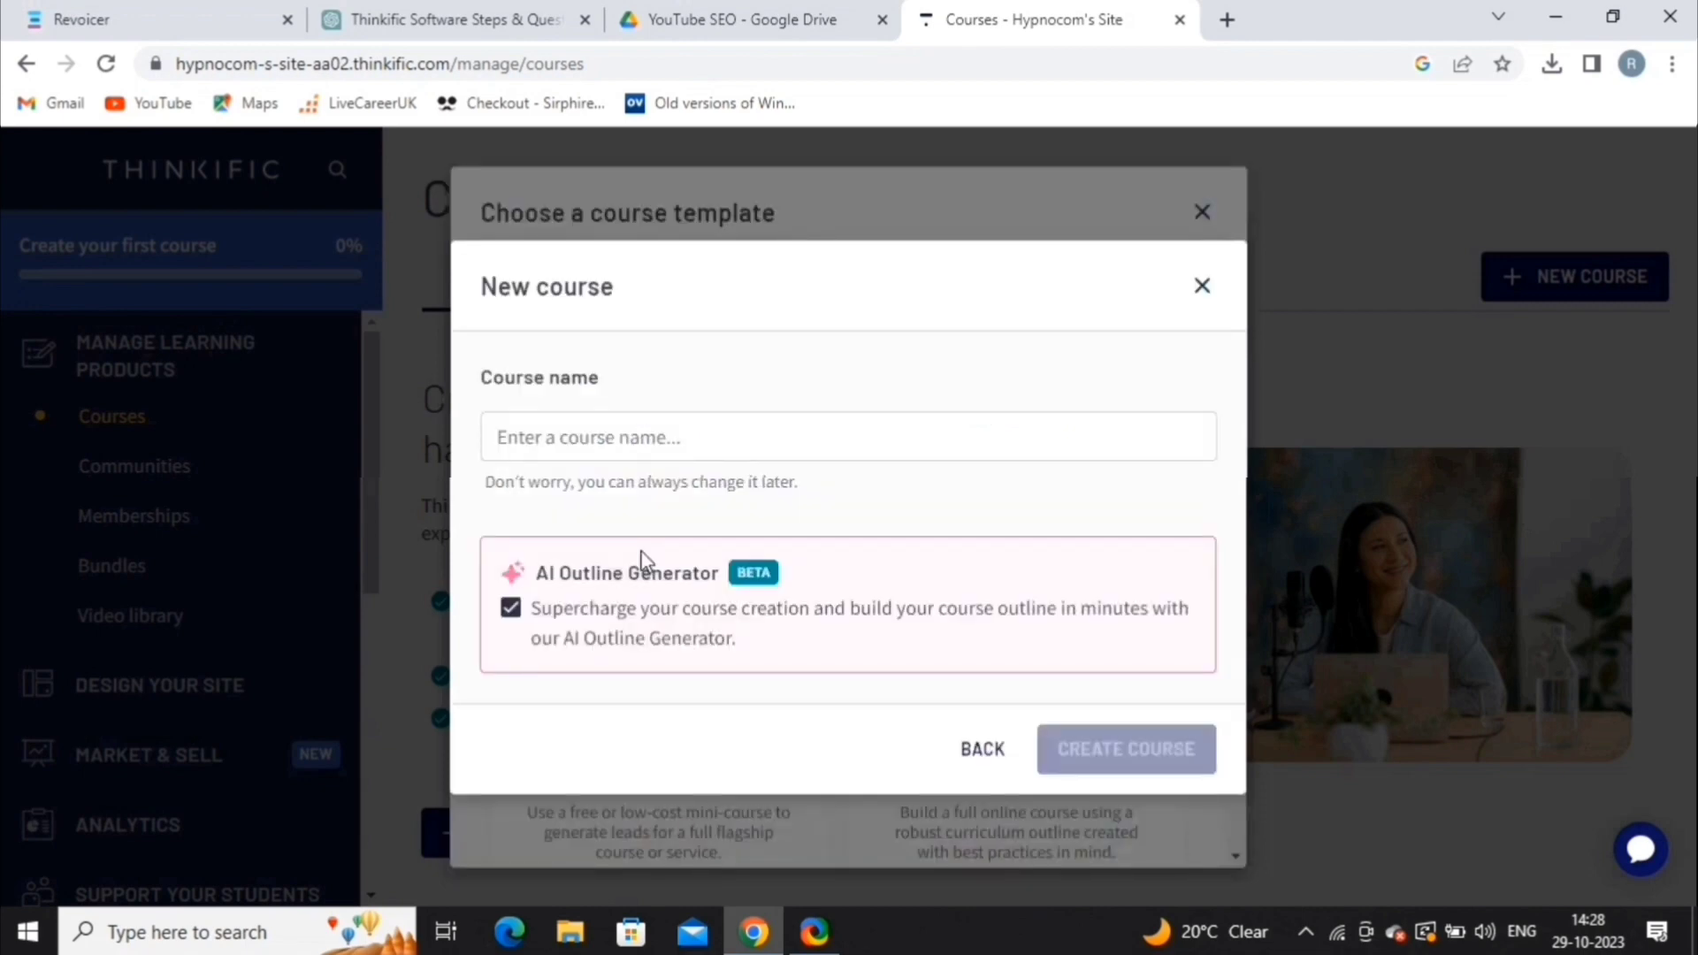
left_click(637, 438)
type("YOUTUBE SEO COURSE FOR FREE!!")
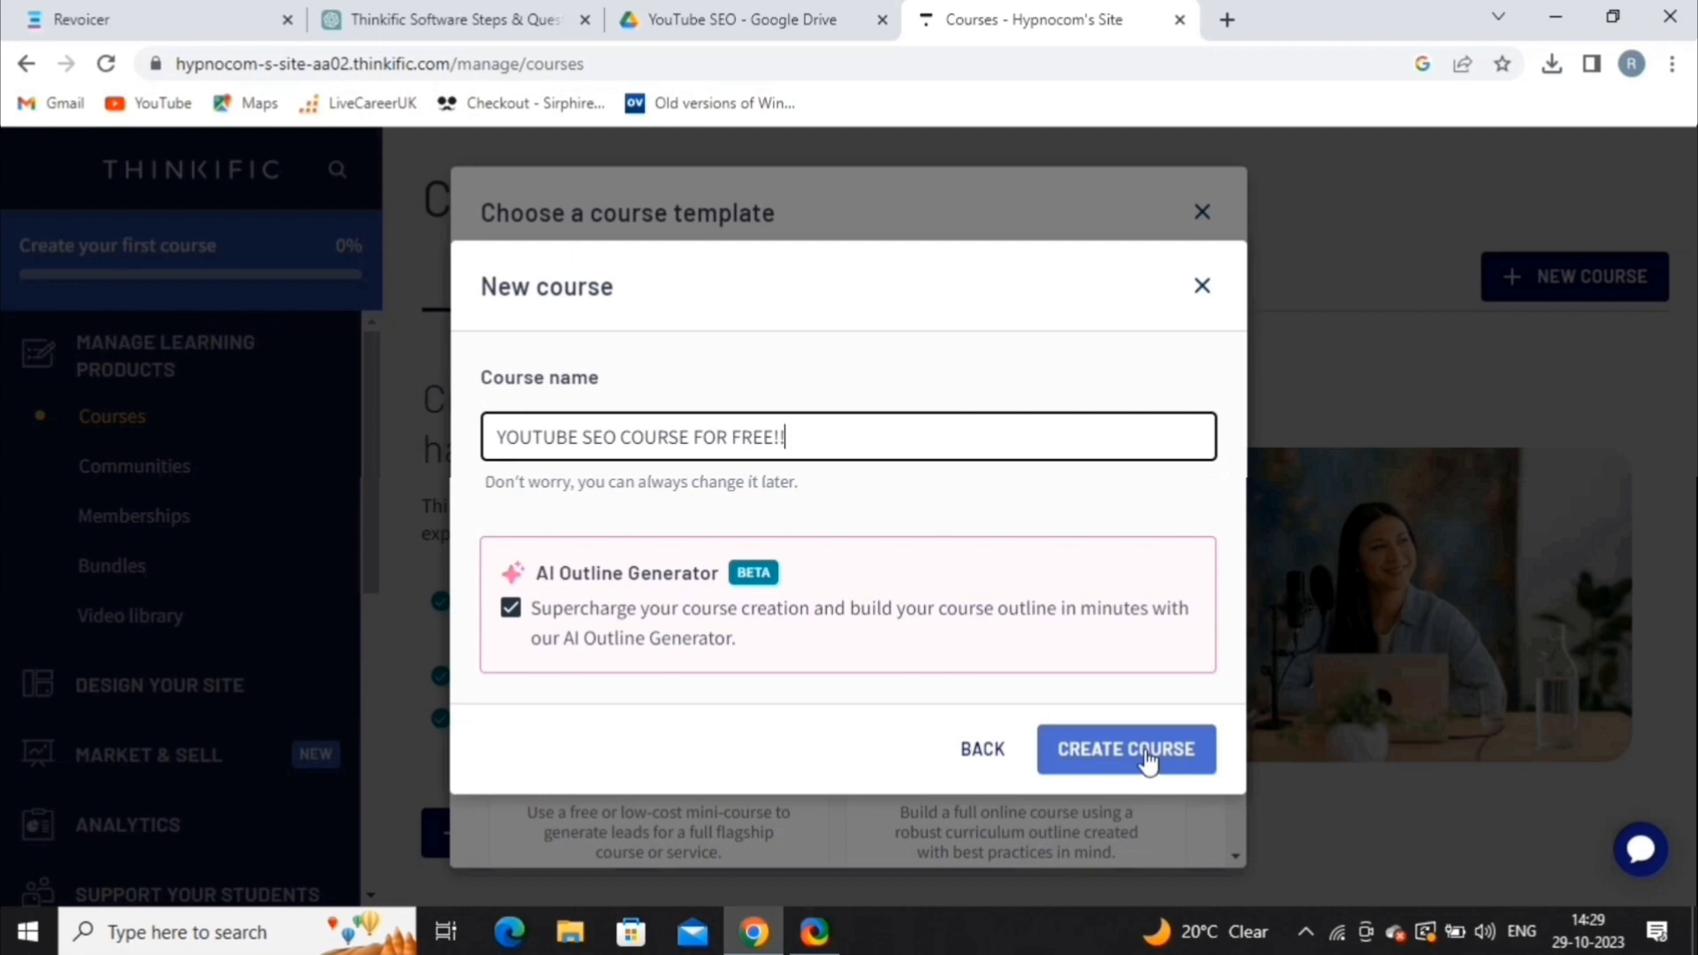
left_click(1147, 759)
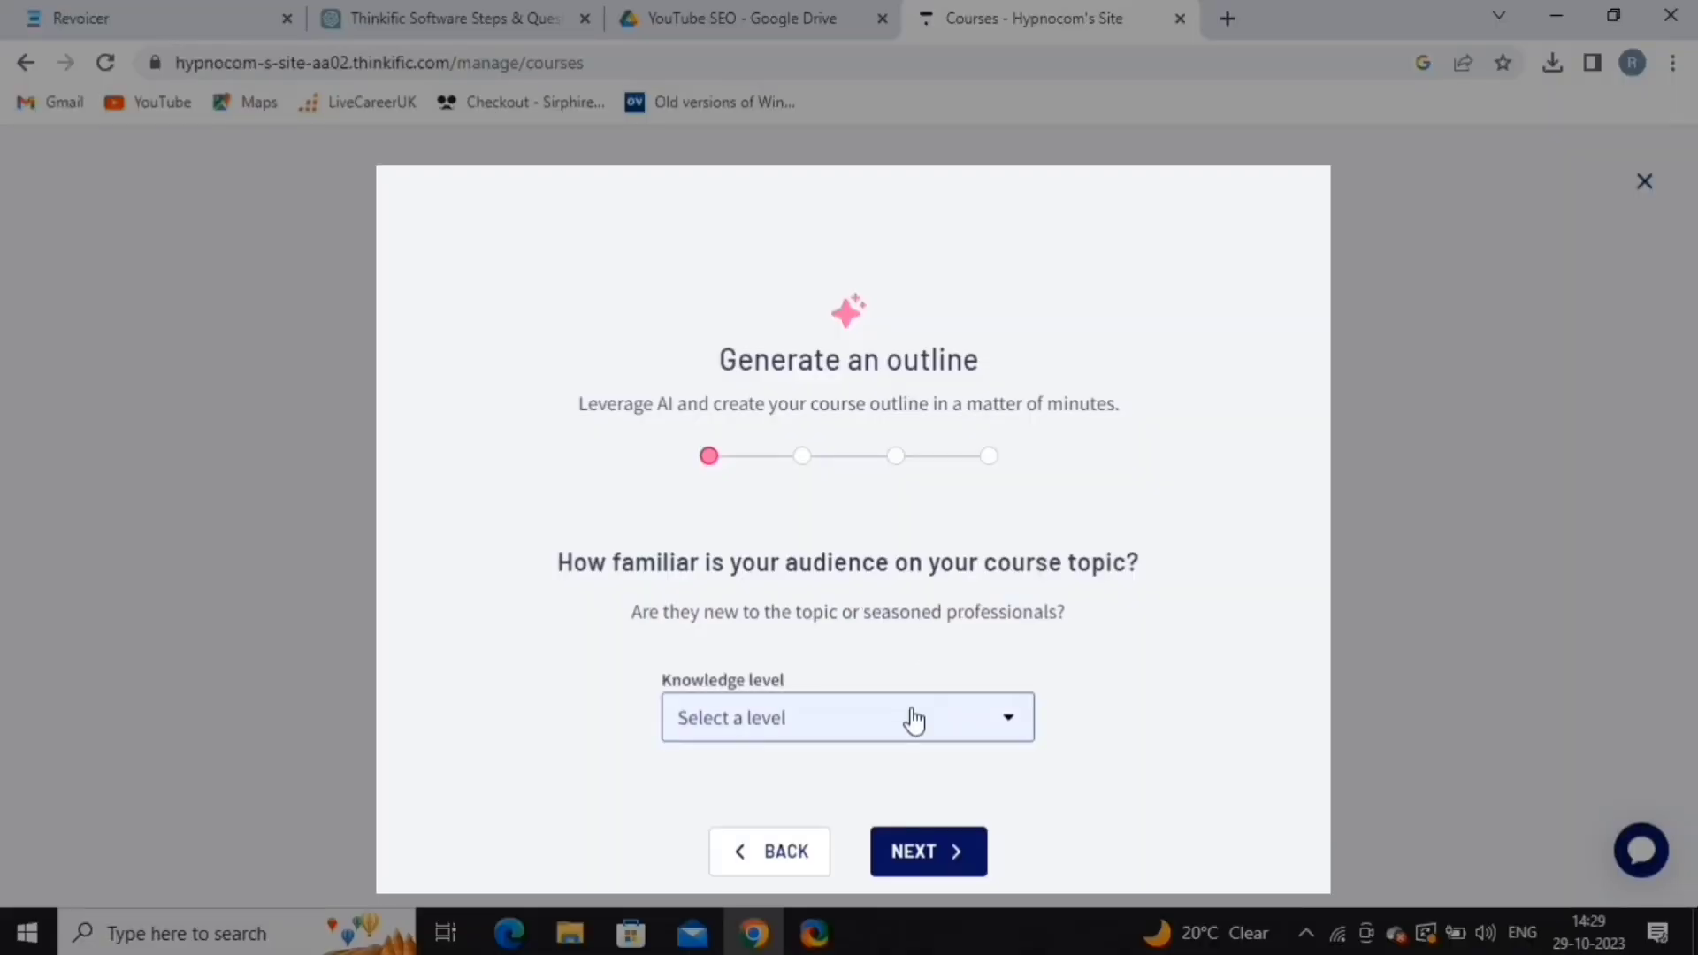
Choose the audience's knowledge level and generate the AI course outline.
left_click(913, 716)
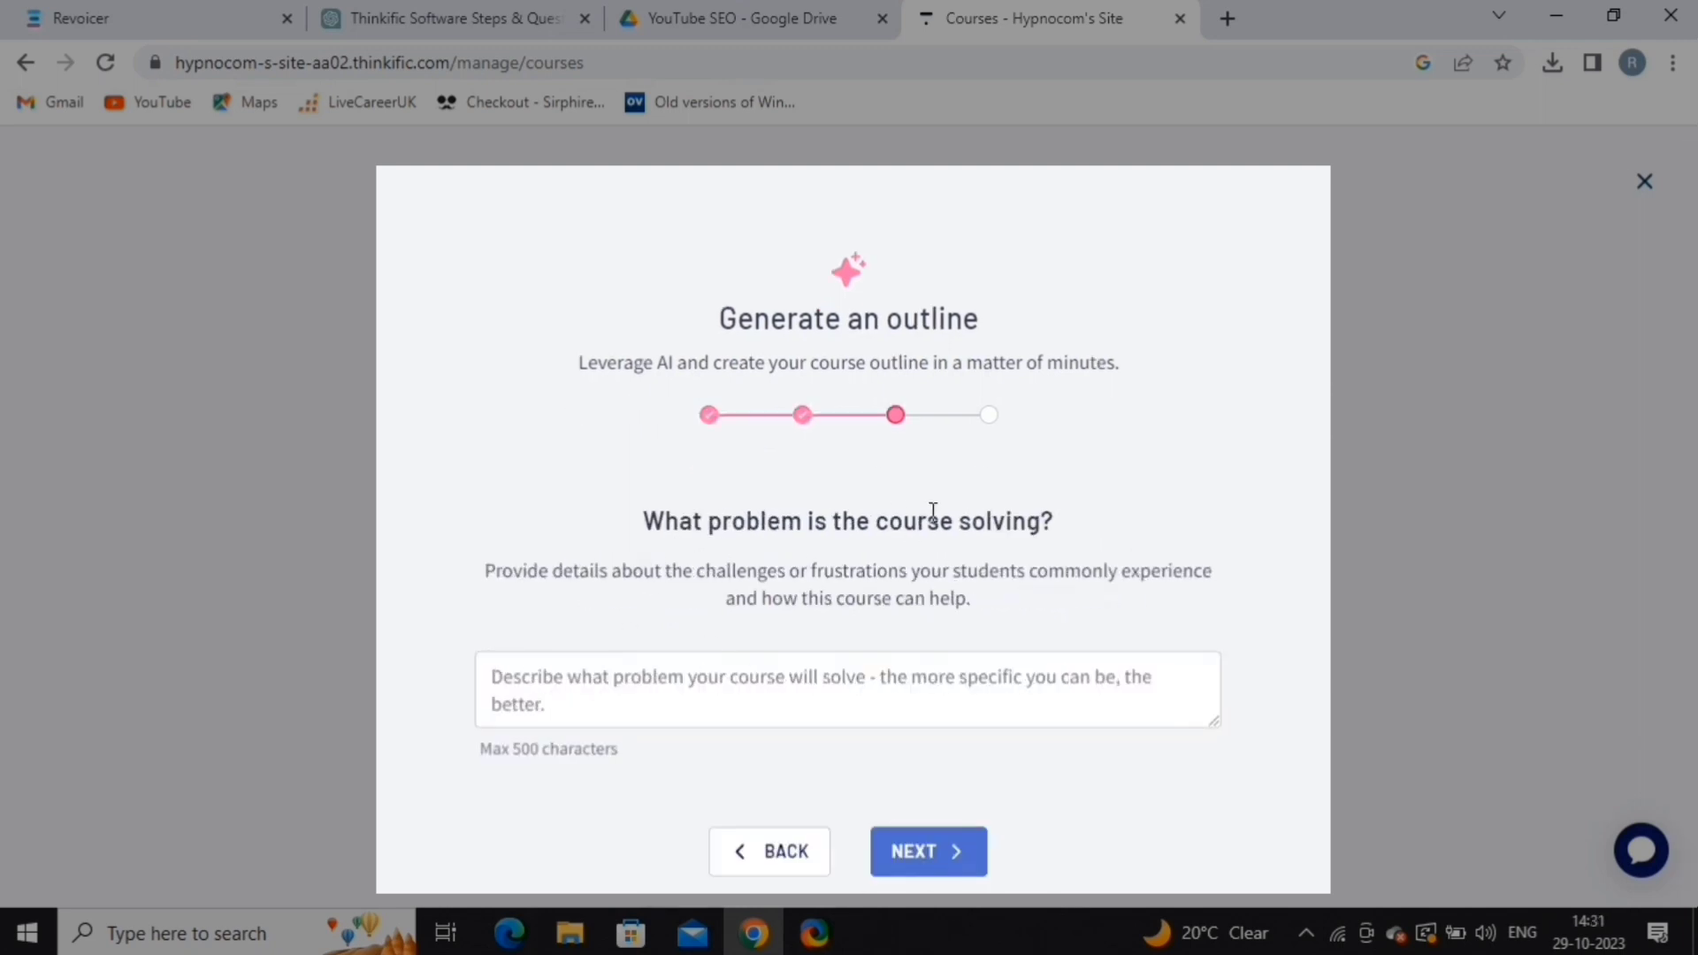
left_click(919, 851)
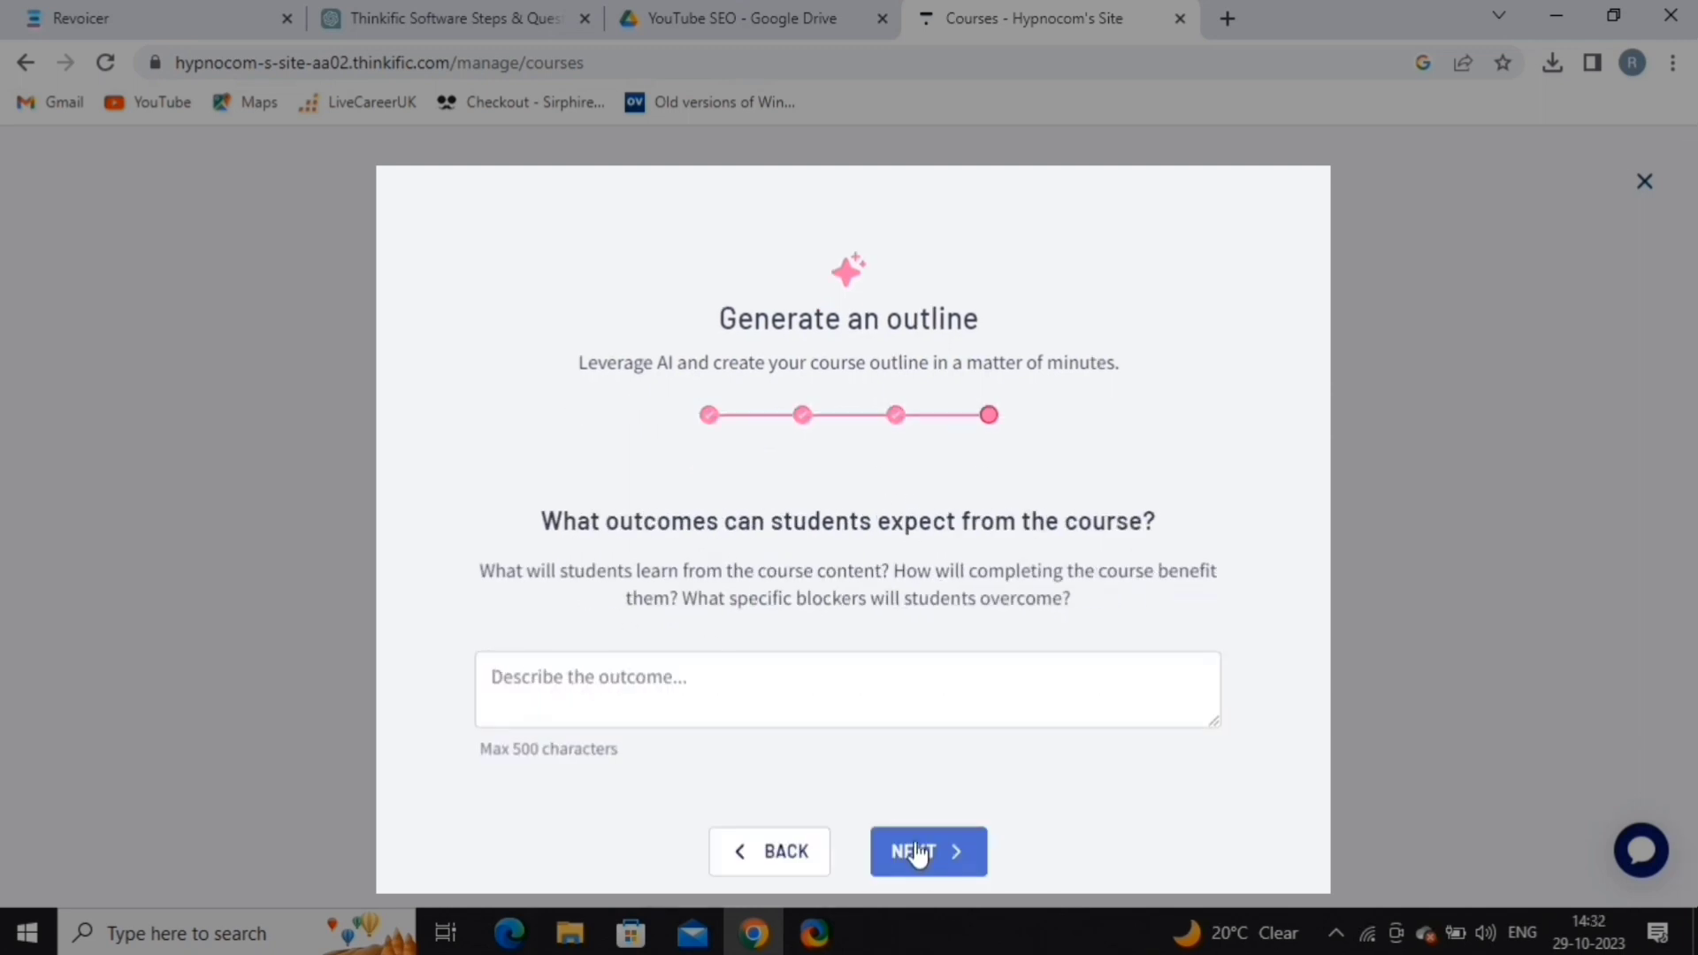
left_click(951, 858)
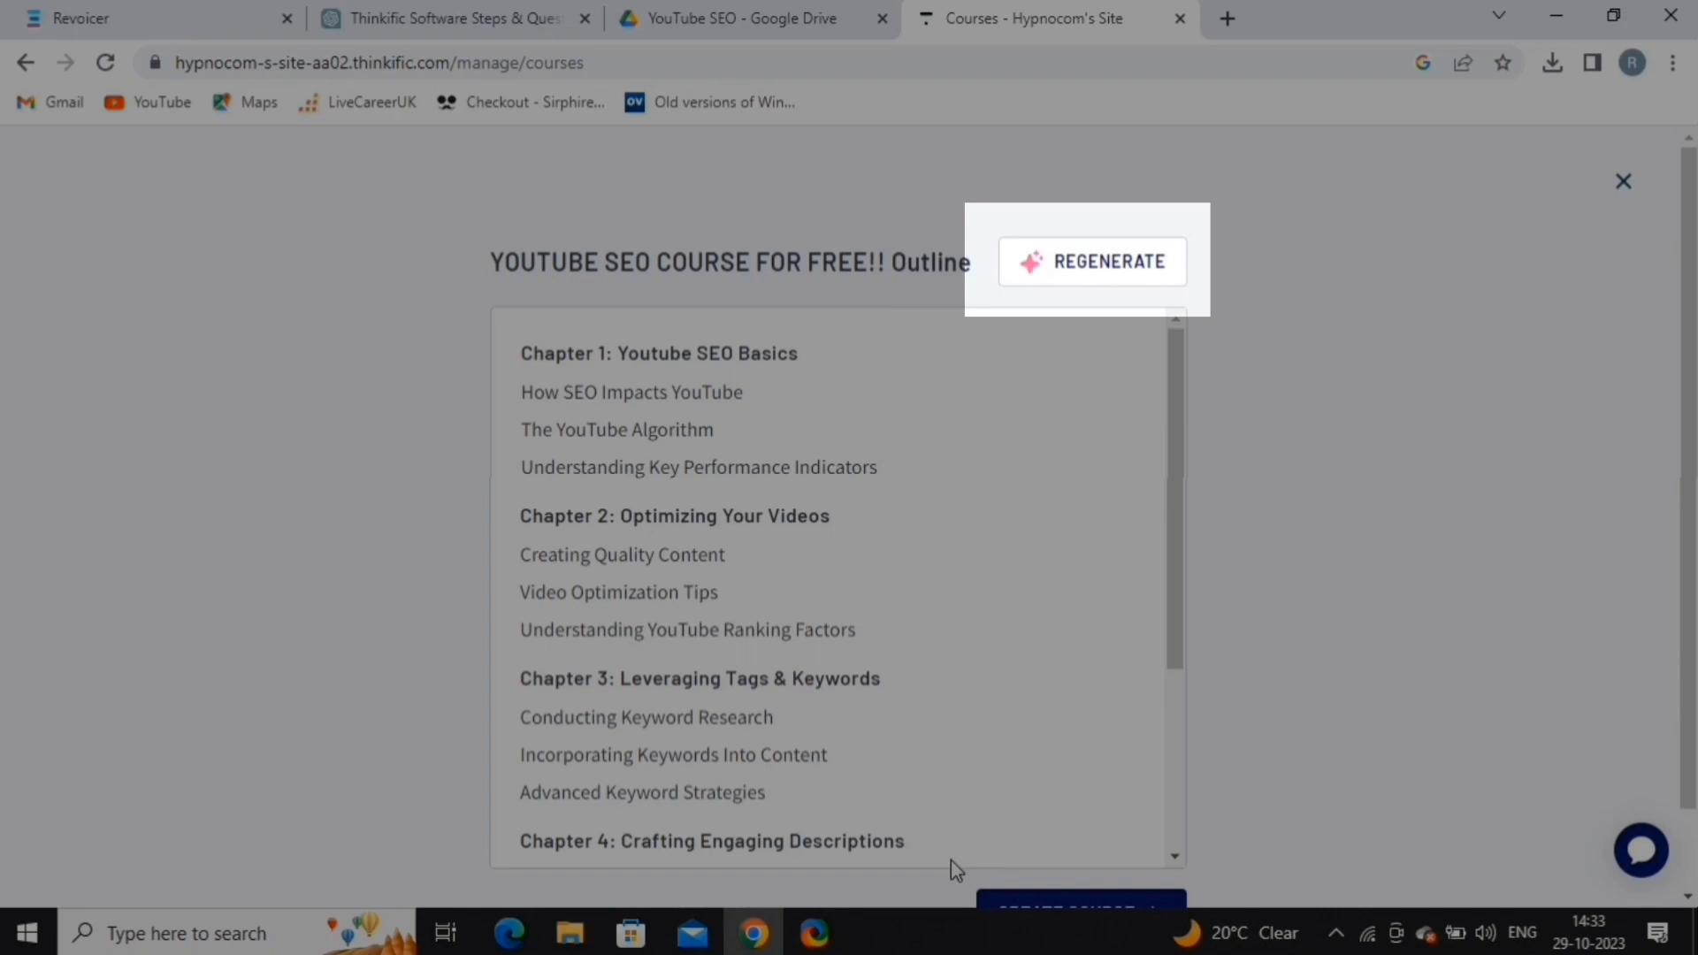
Review the generated five-chapter outline and create the course from it.
scroll(952, 859, "down", 3)
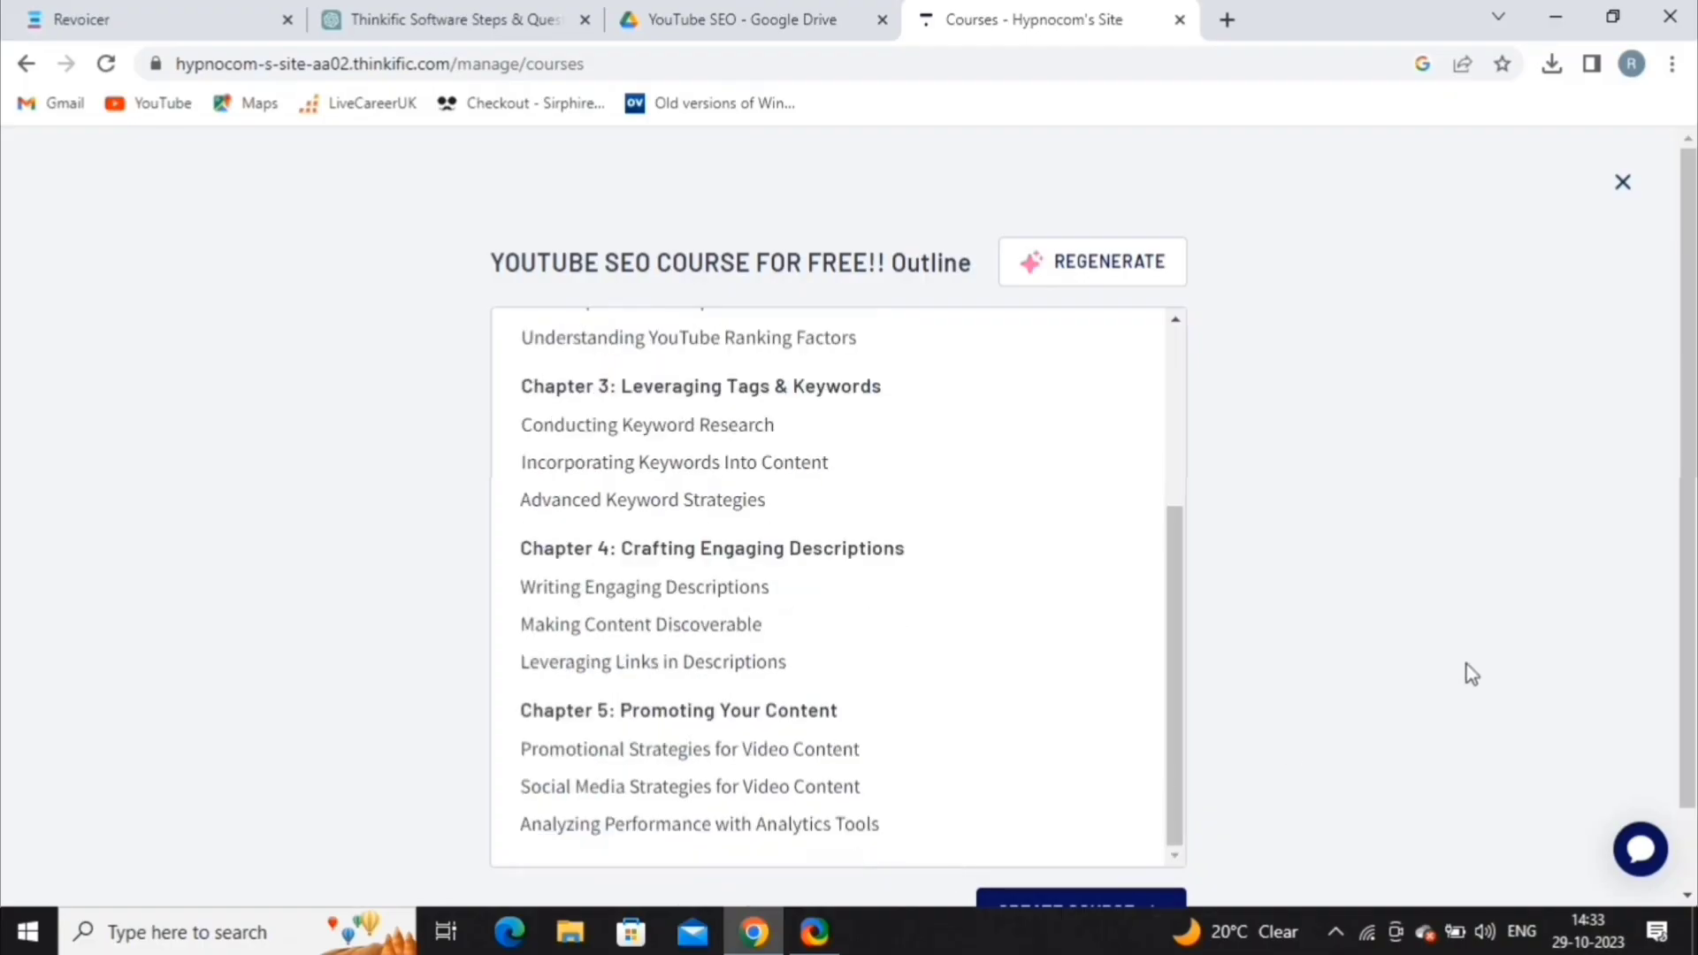
scroll(1471, 674, "down", 1)
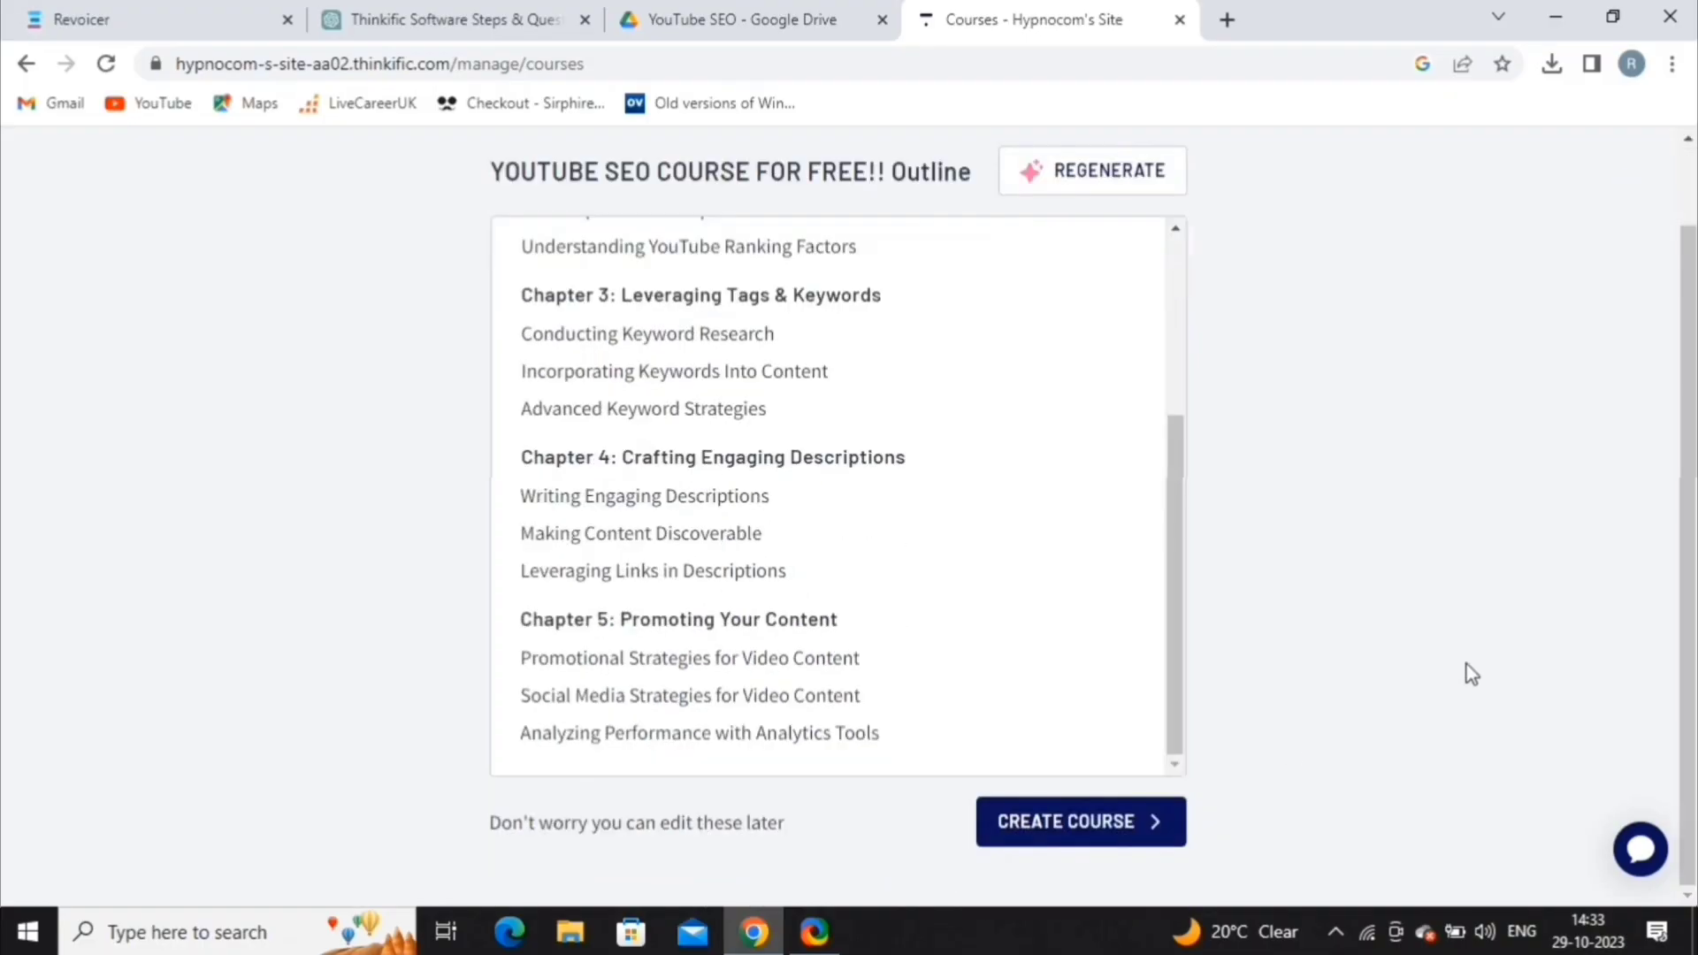
left_click(1094, 816)
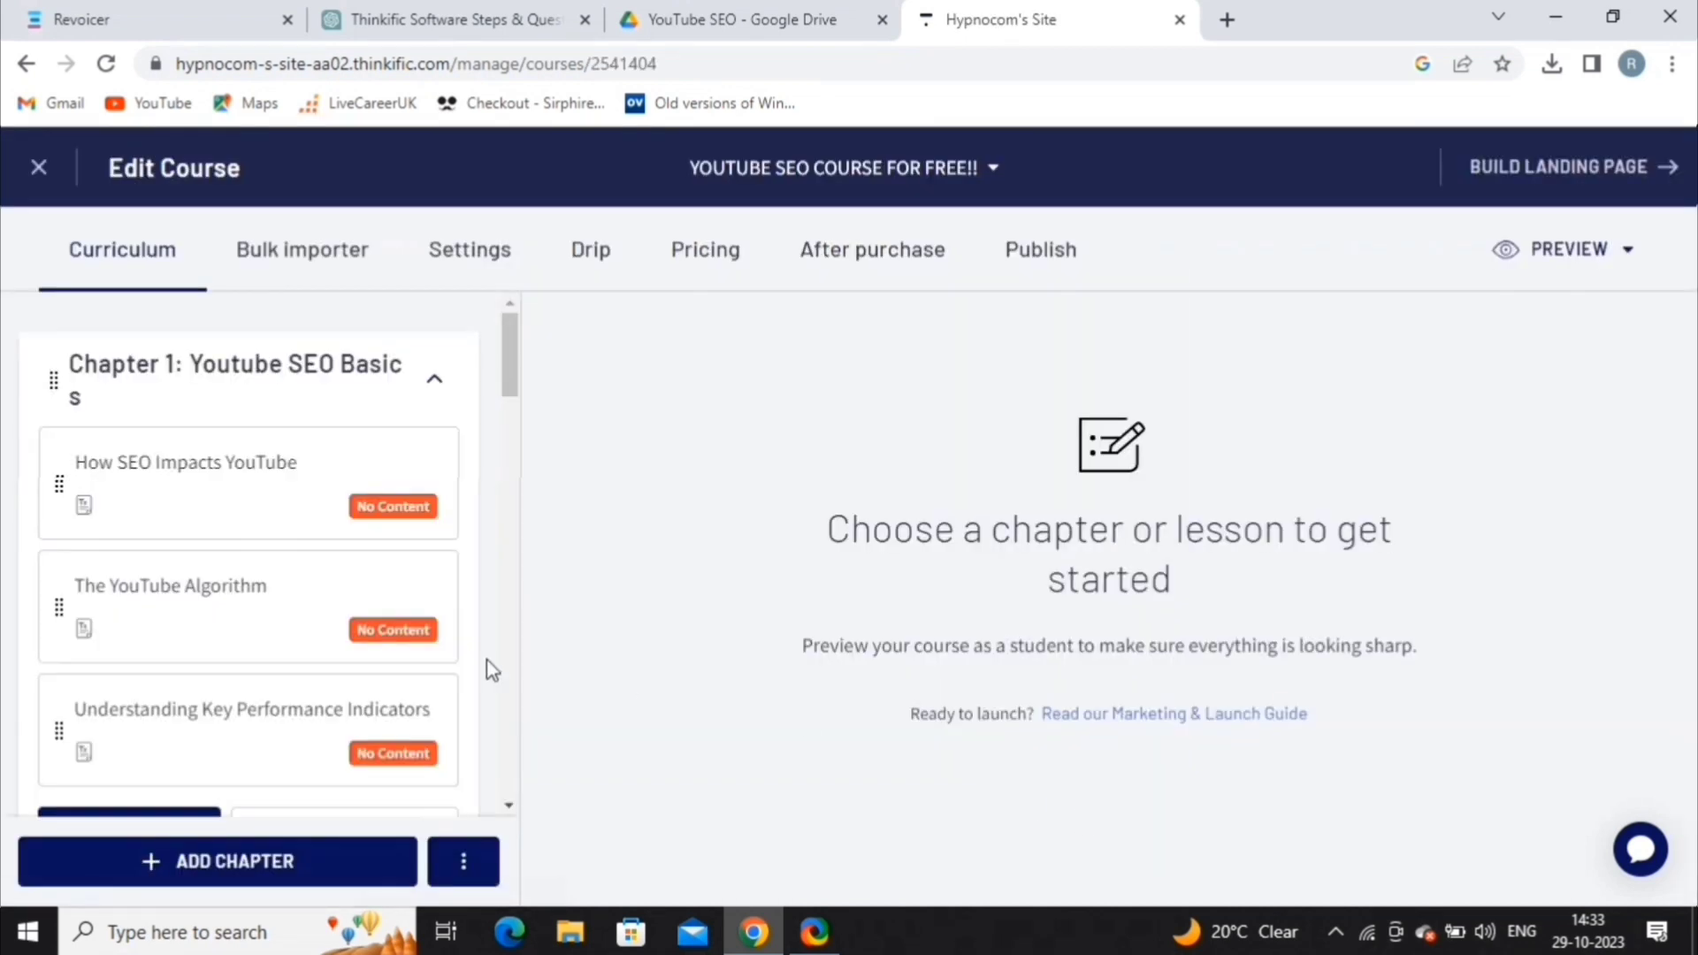
Rename the first Chapter 1 lesson 'Best time to publish on YouTube', paste SEO-benefits text, and save.
scroll(341, 681, "down", 2)
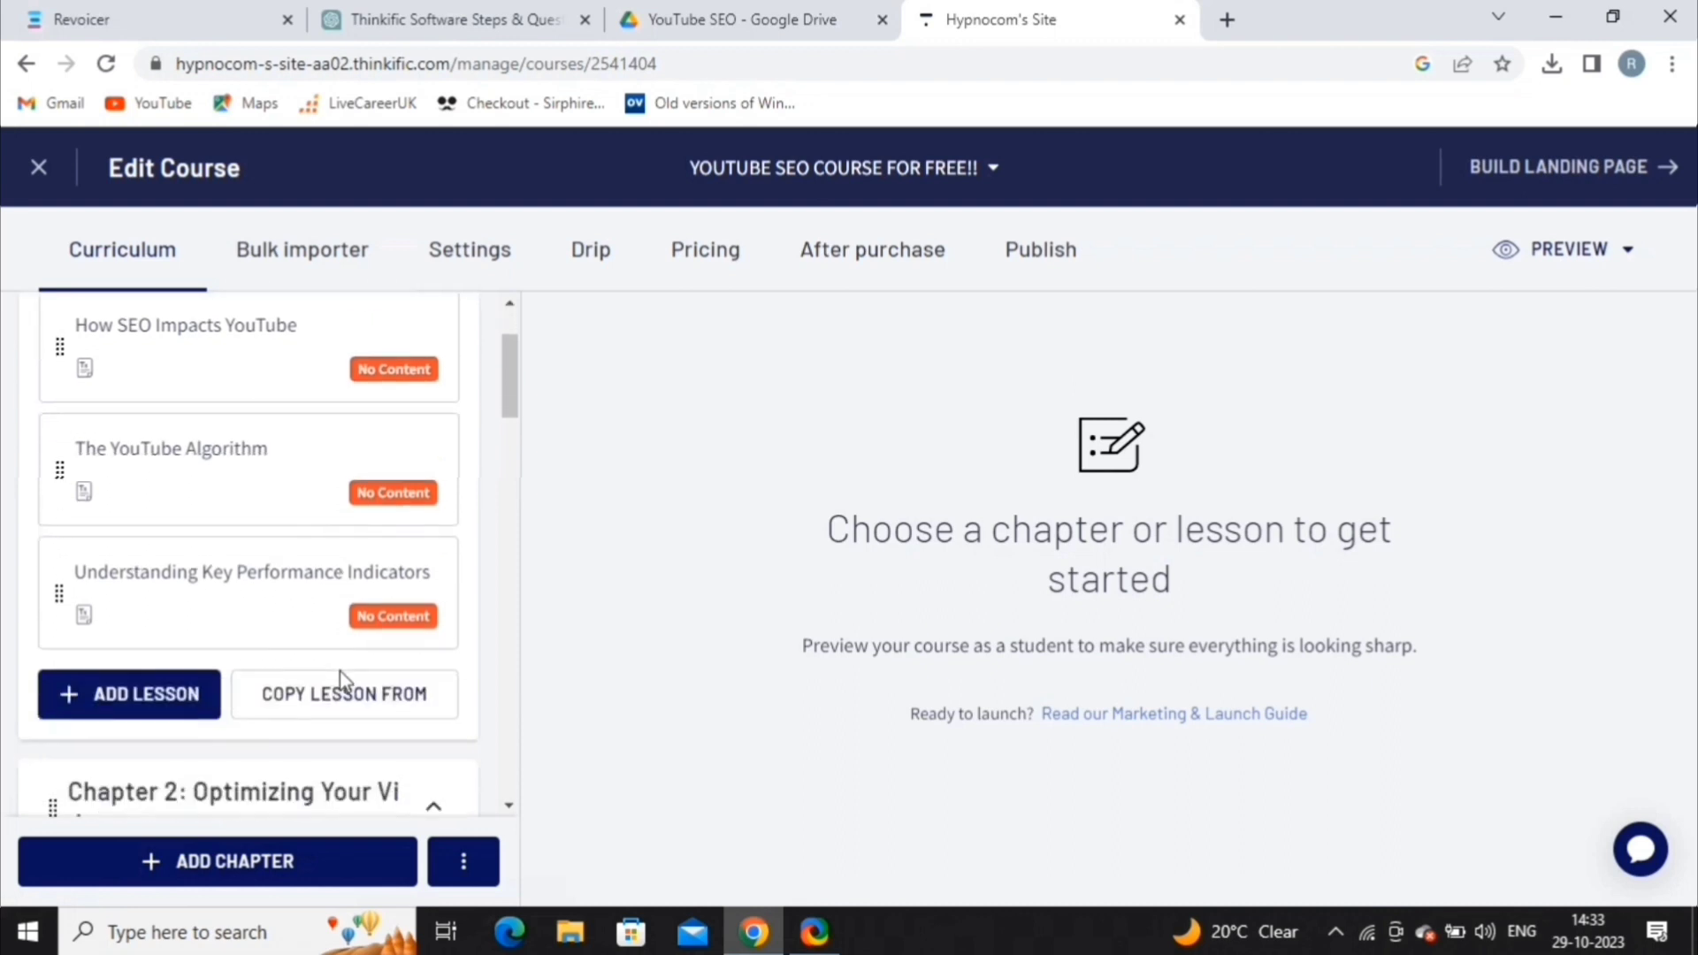
scroll(342, 681, "down", 4)
scroll(341, 683, "up", 6)
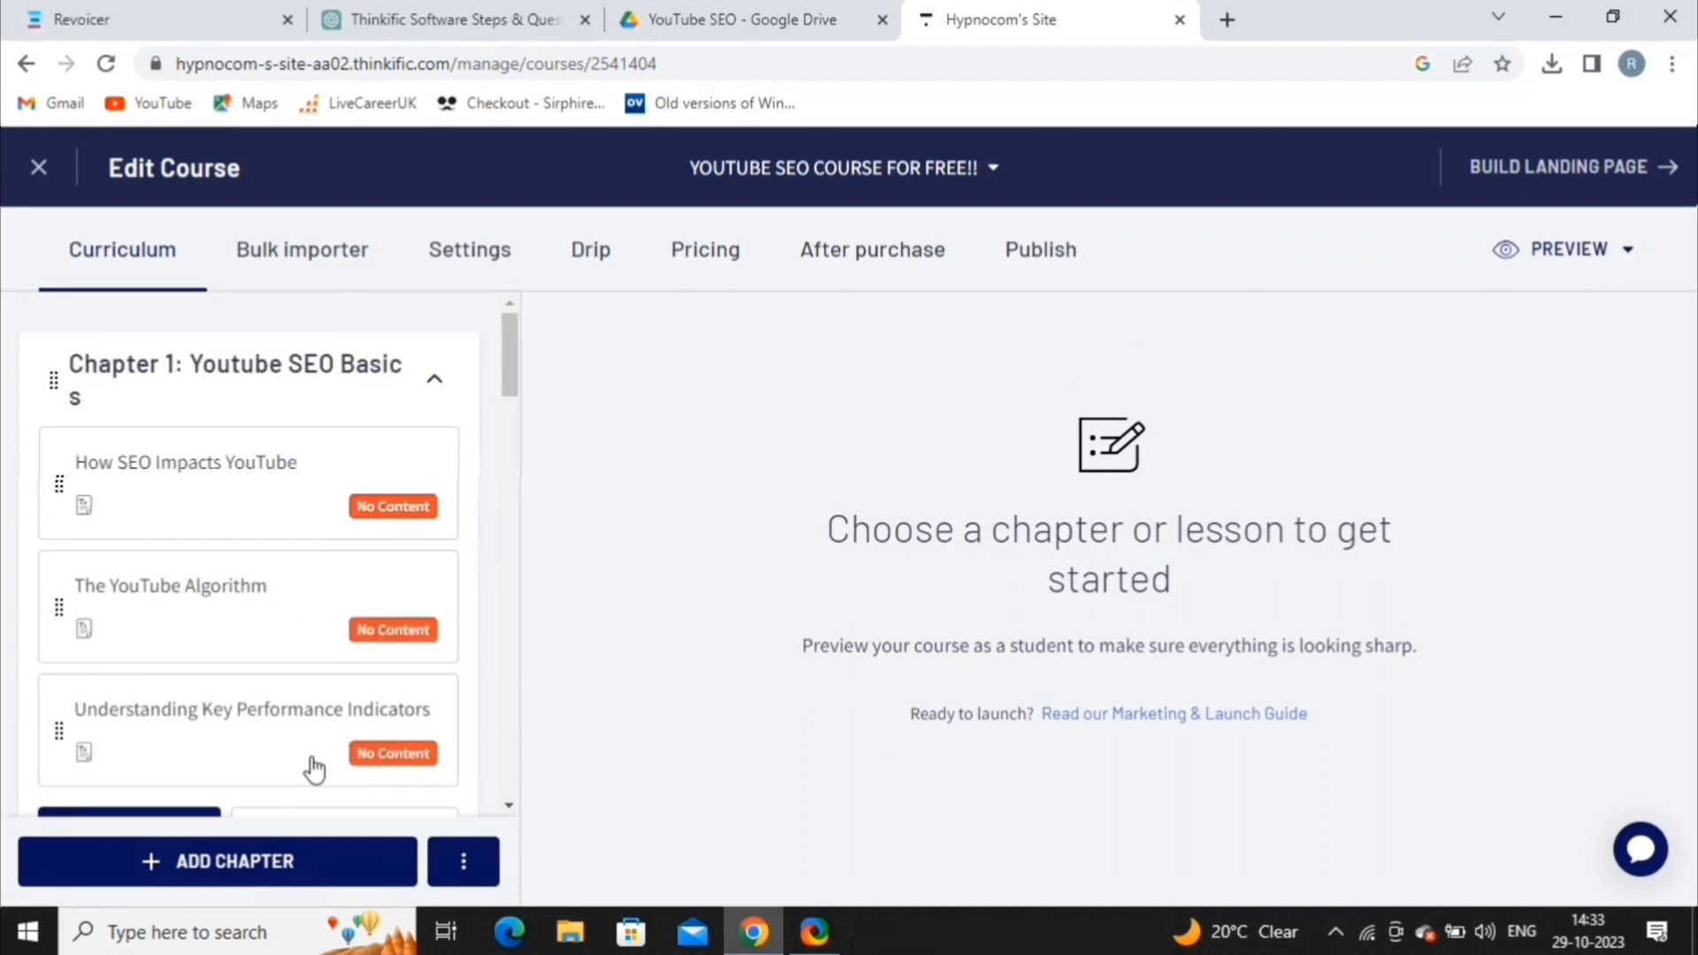
left_click(210, 455)
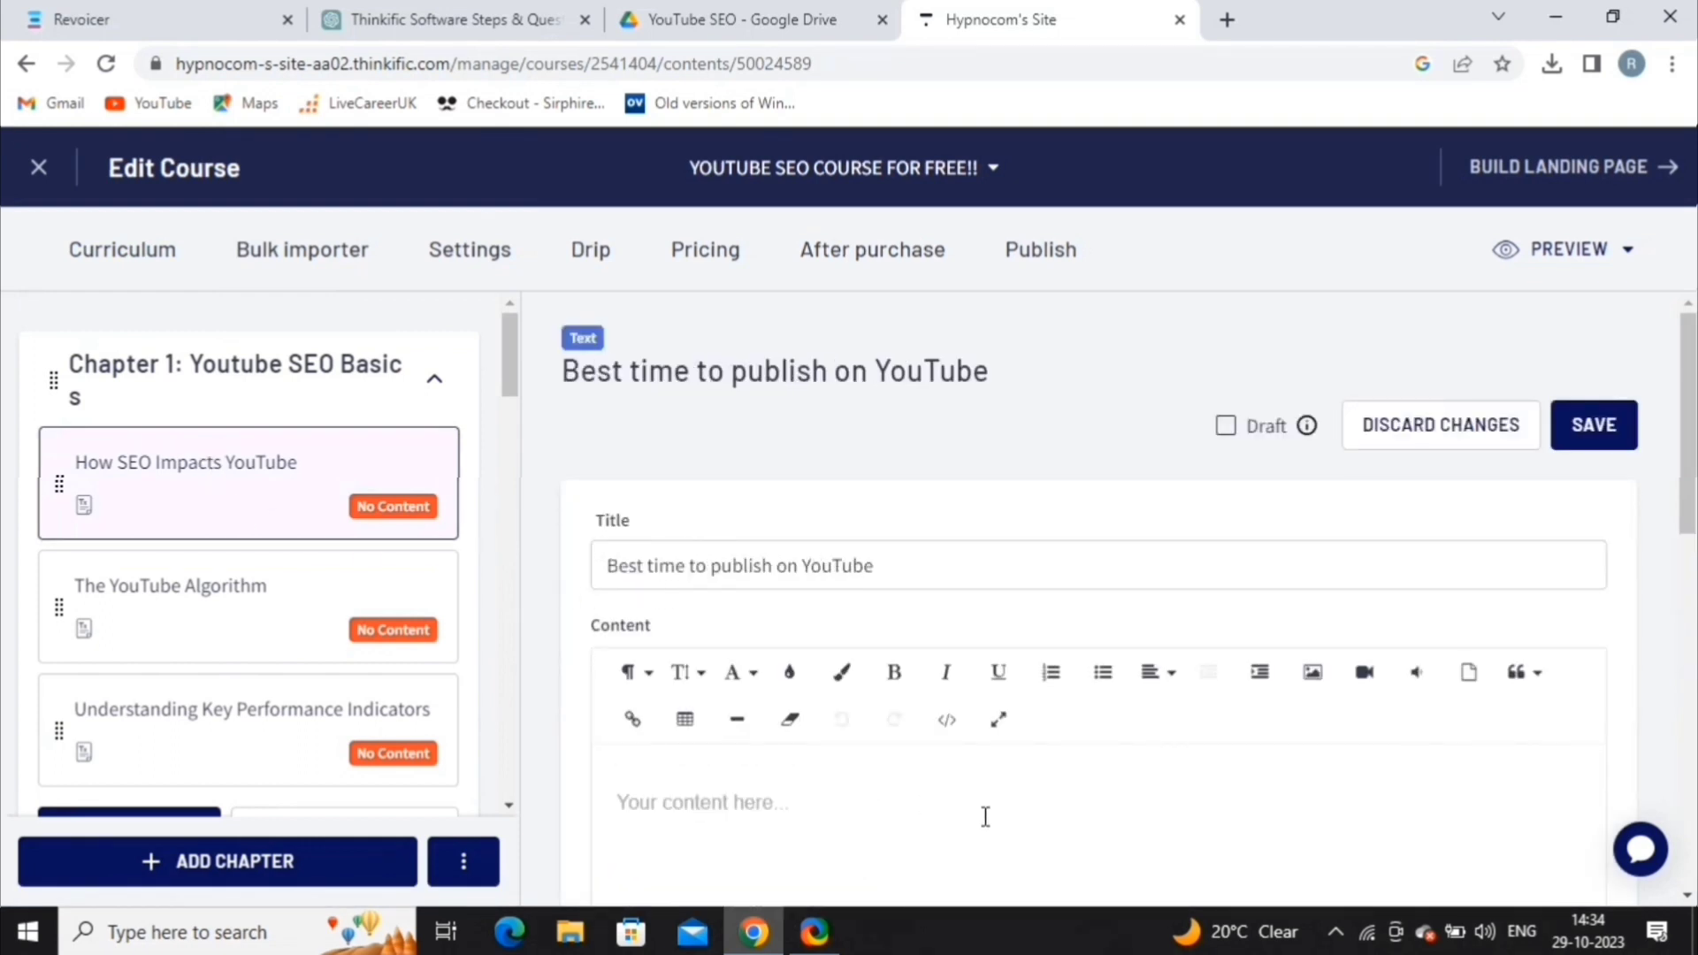
left_click(768, 831)
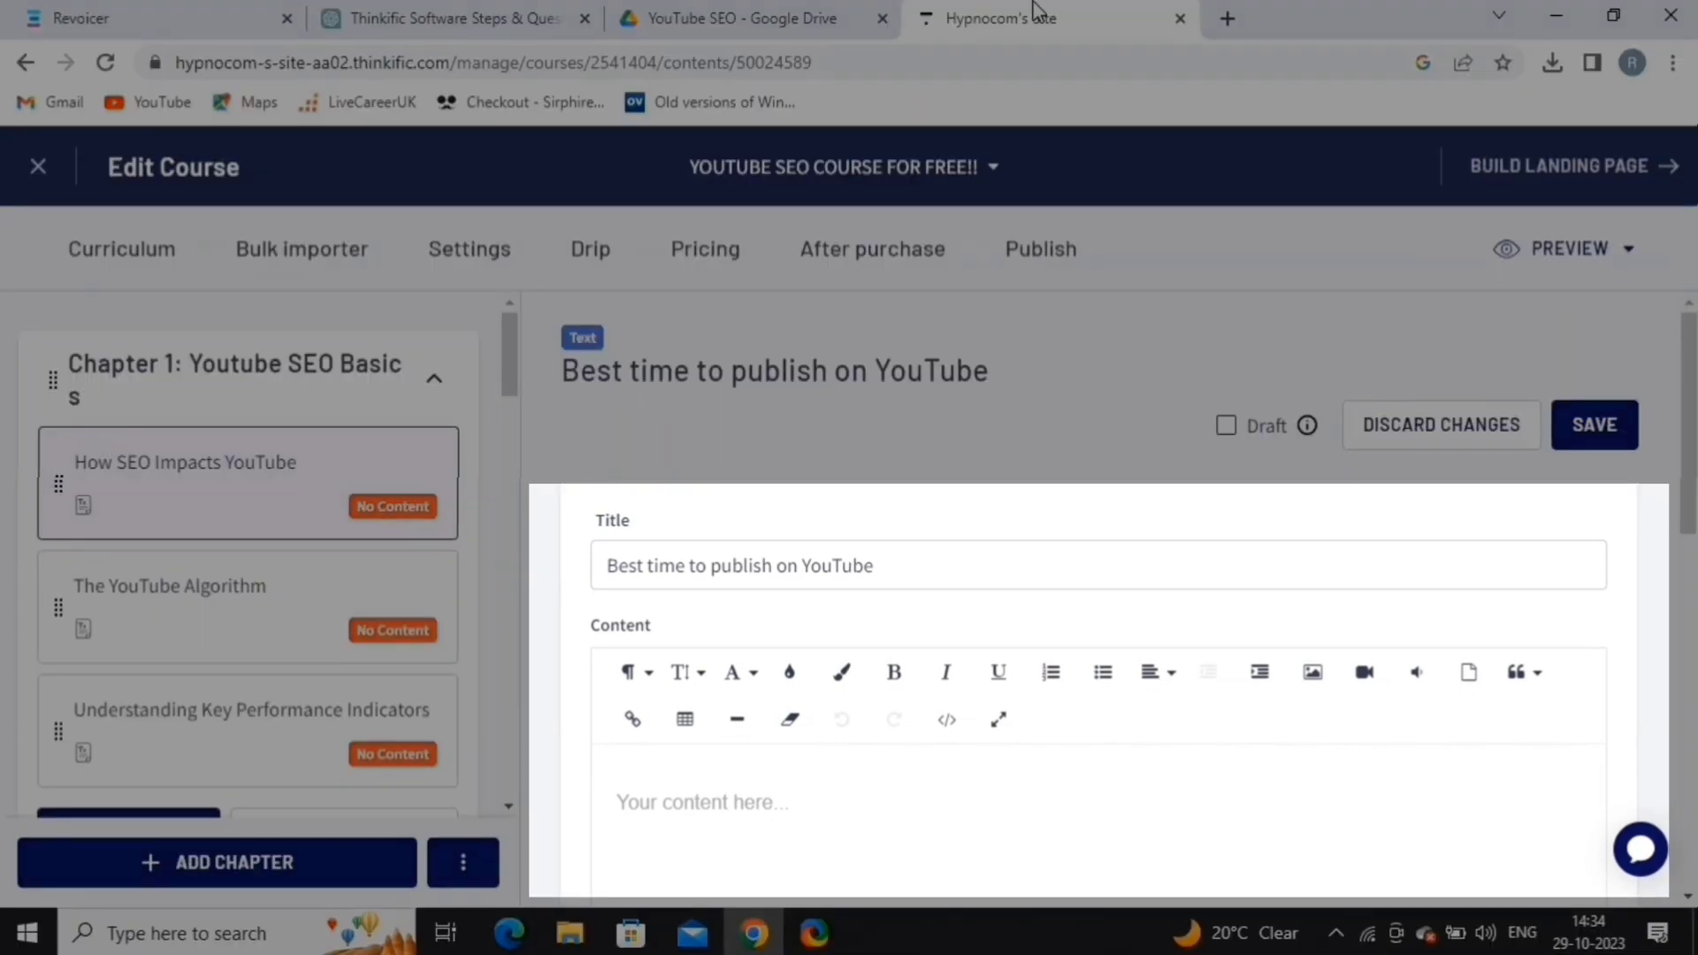
type("Improved Video Visibility: Students will learn how to optimize their videos for search engines, leading to better visibility in both YouTube search results and Google search results. Increased Organic Traffic: By applying SEO best practices, students can attract more organic traffic to their videos, as viewers actively searching for related content find their videos more easily.")
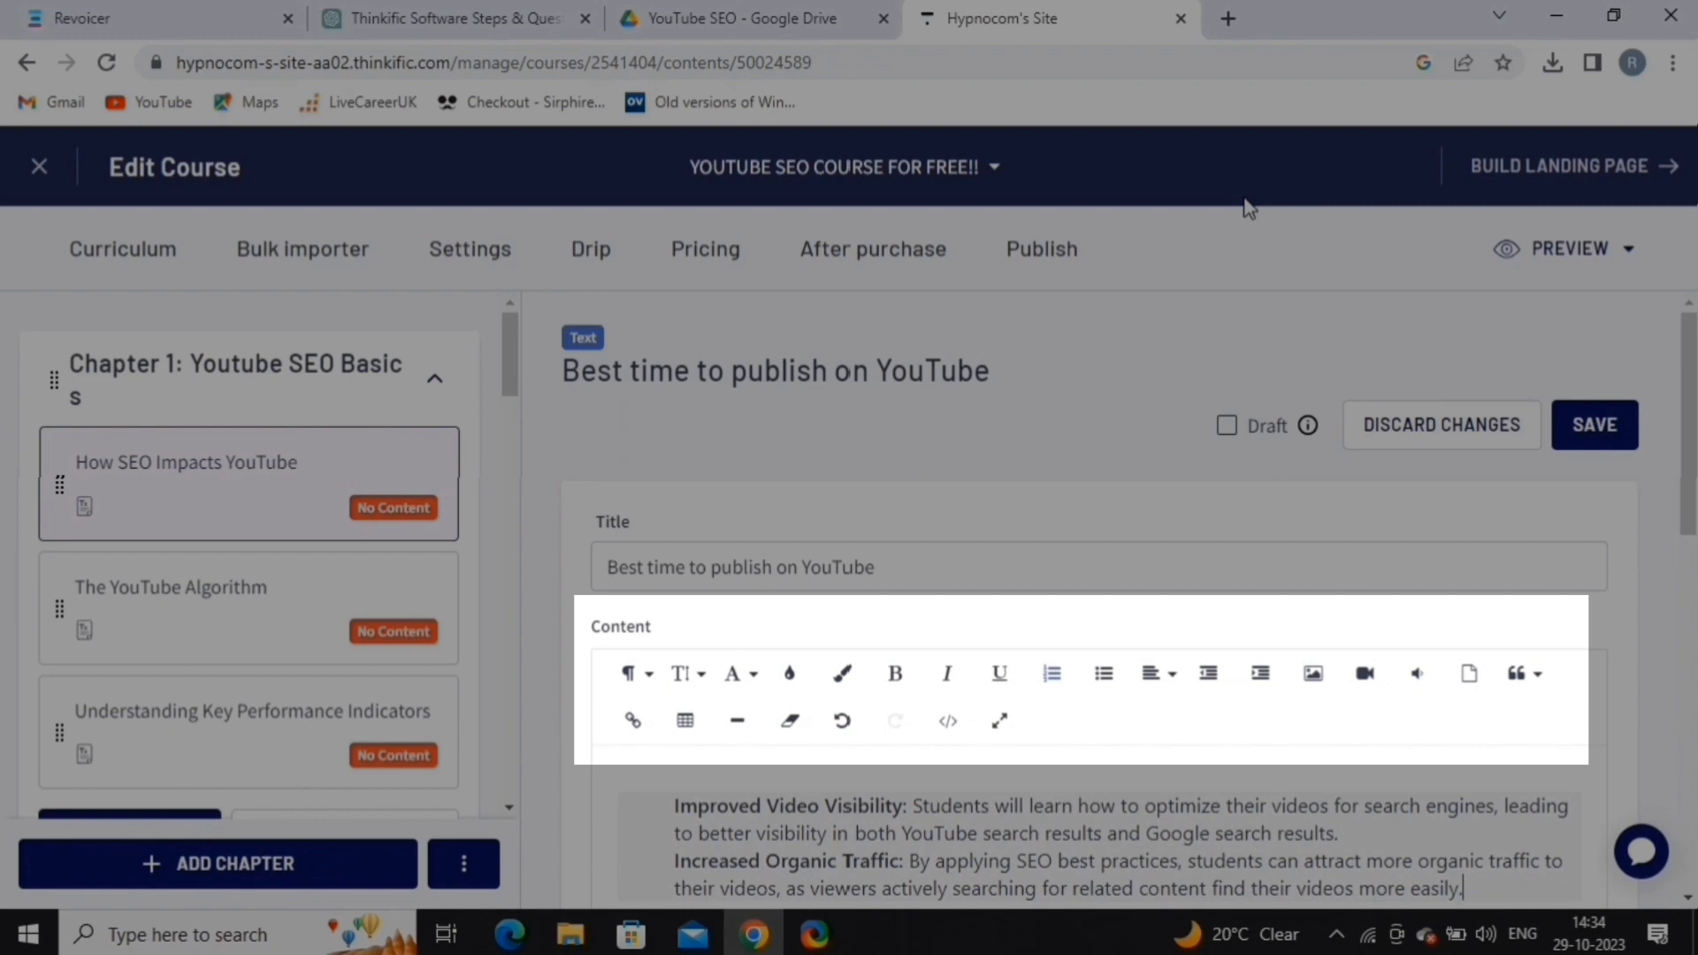
scroll(1504, 619, "down", 10)
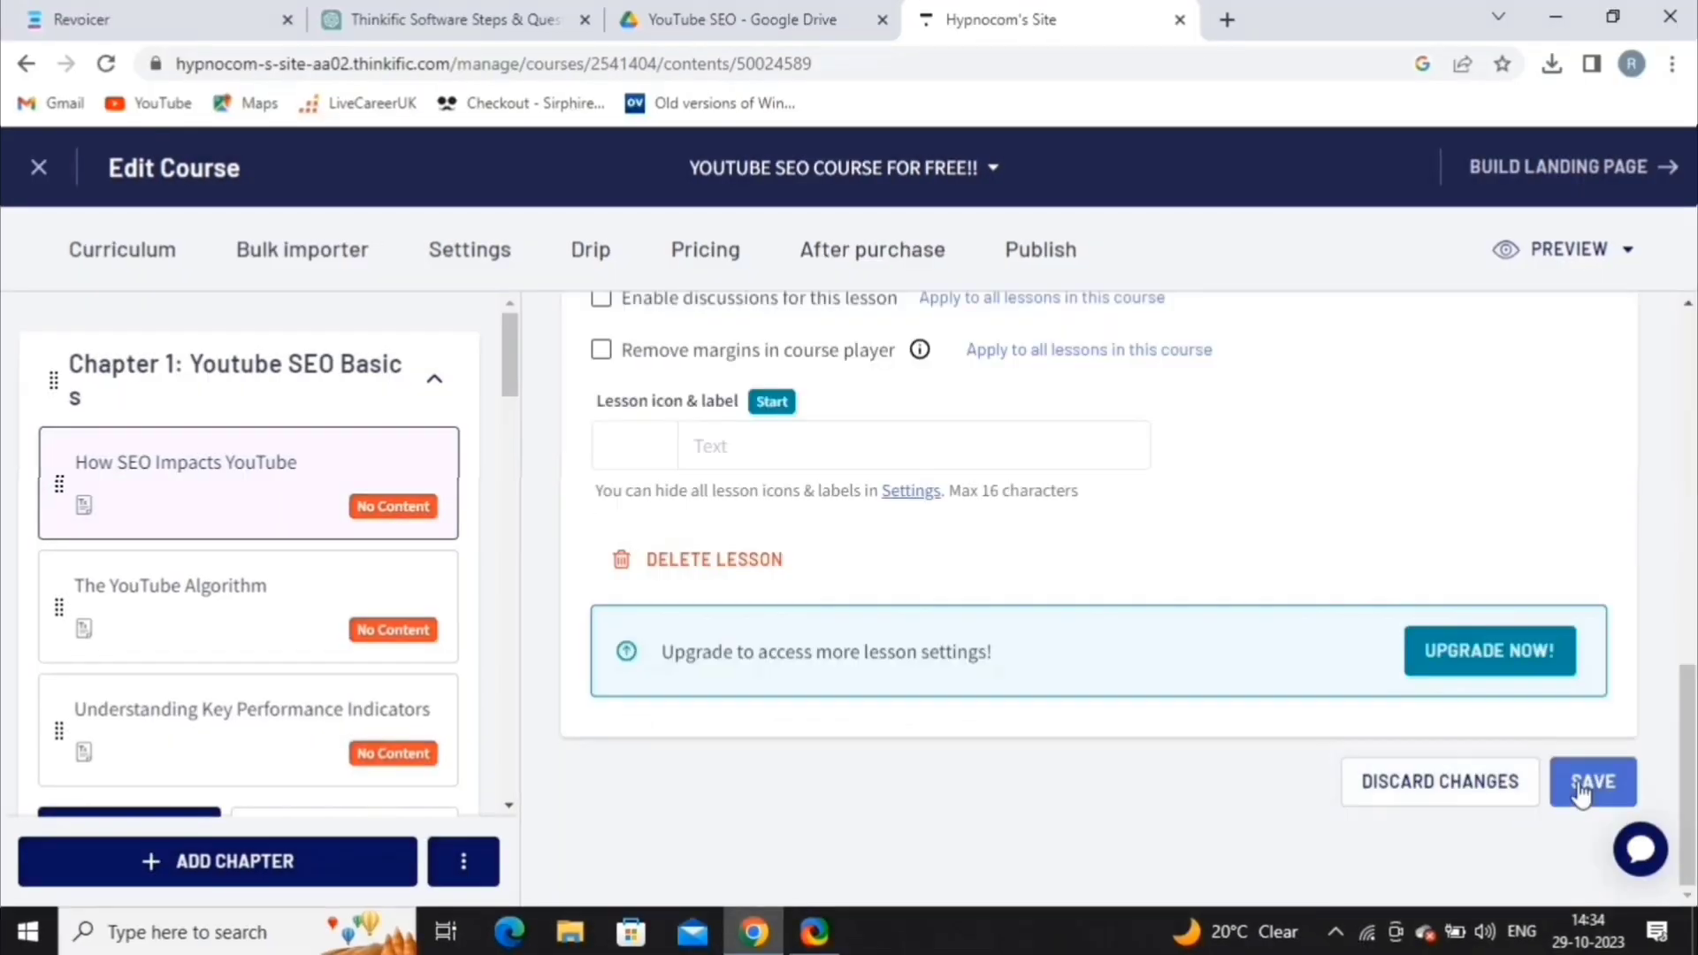
left_click(1604, 787)
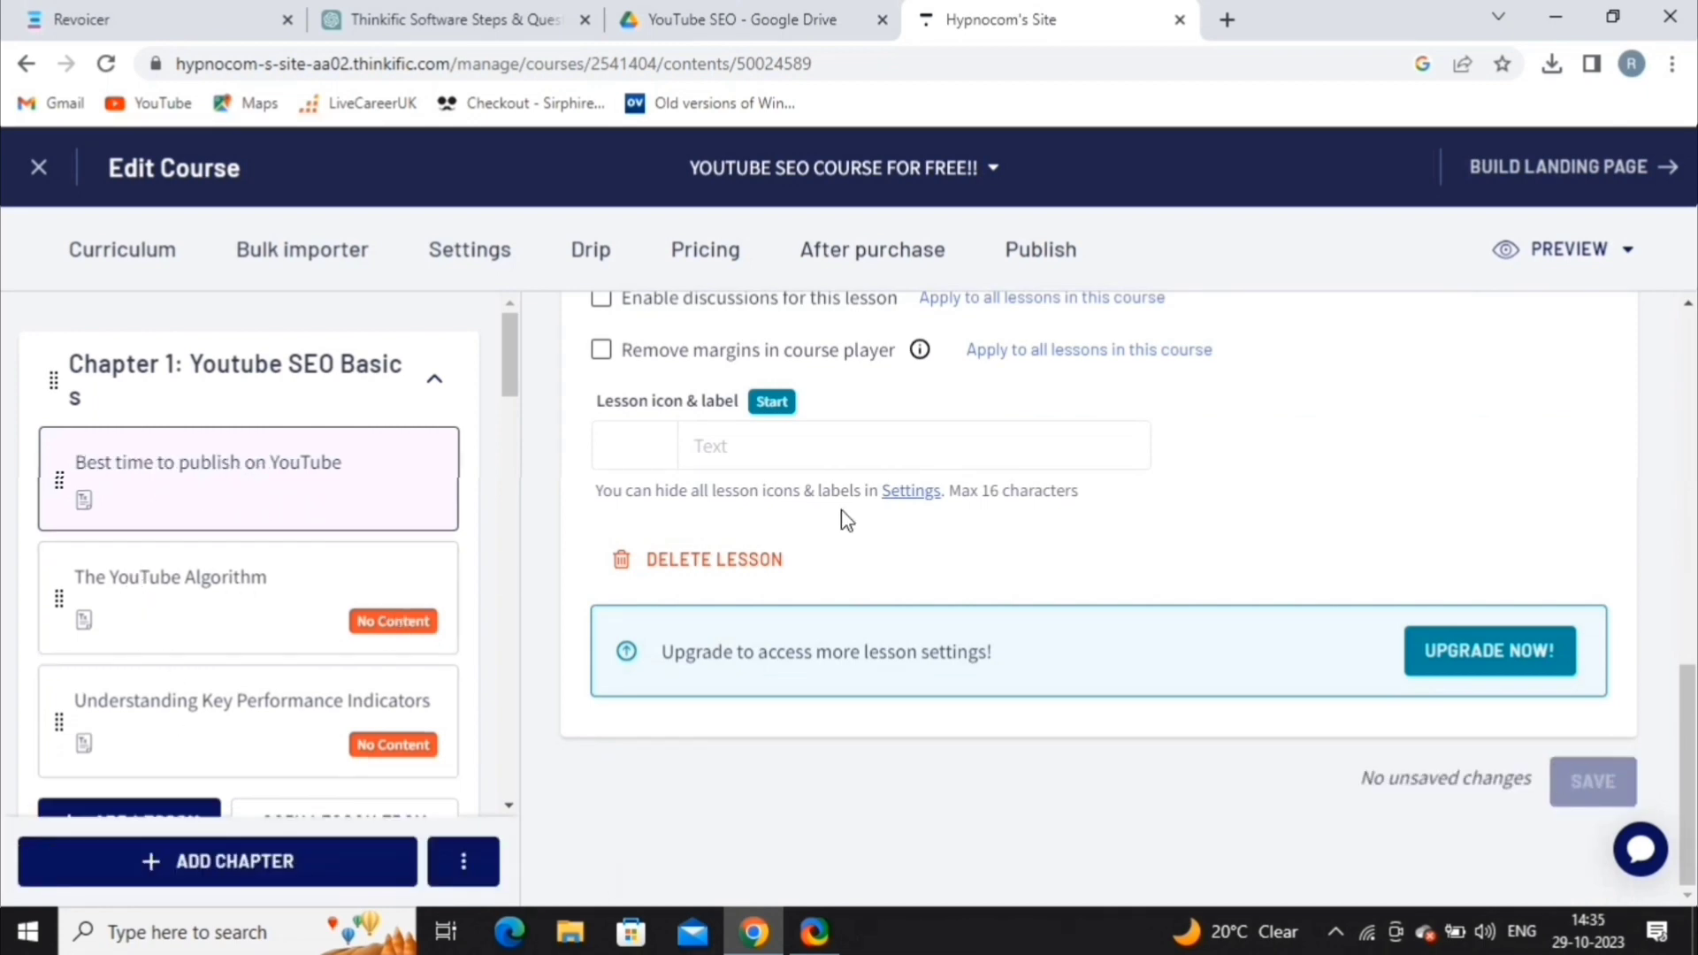
scroll(842, 509, "up", 8)
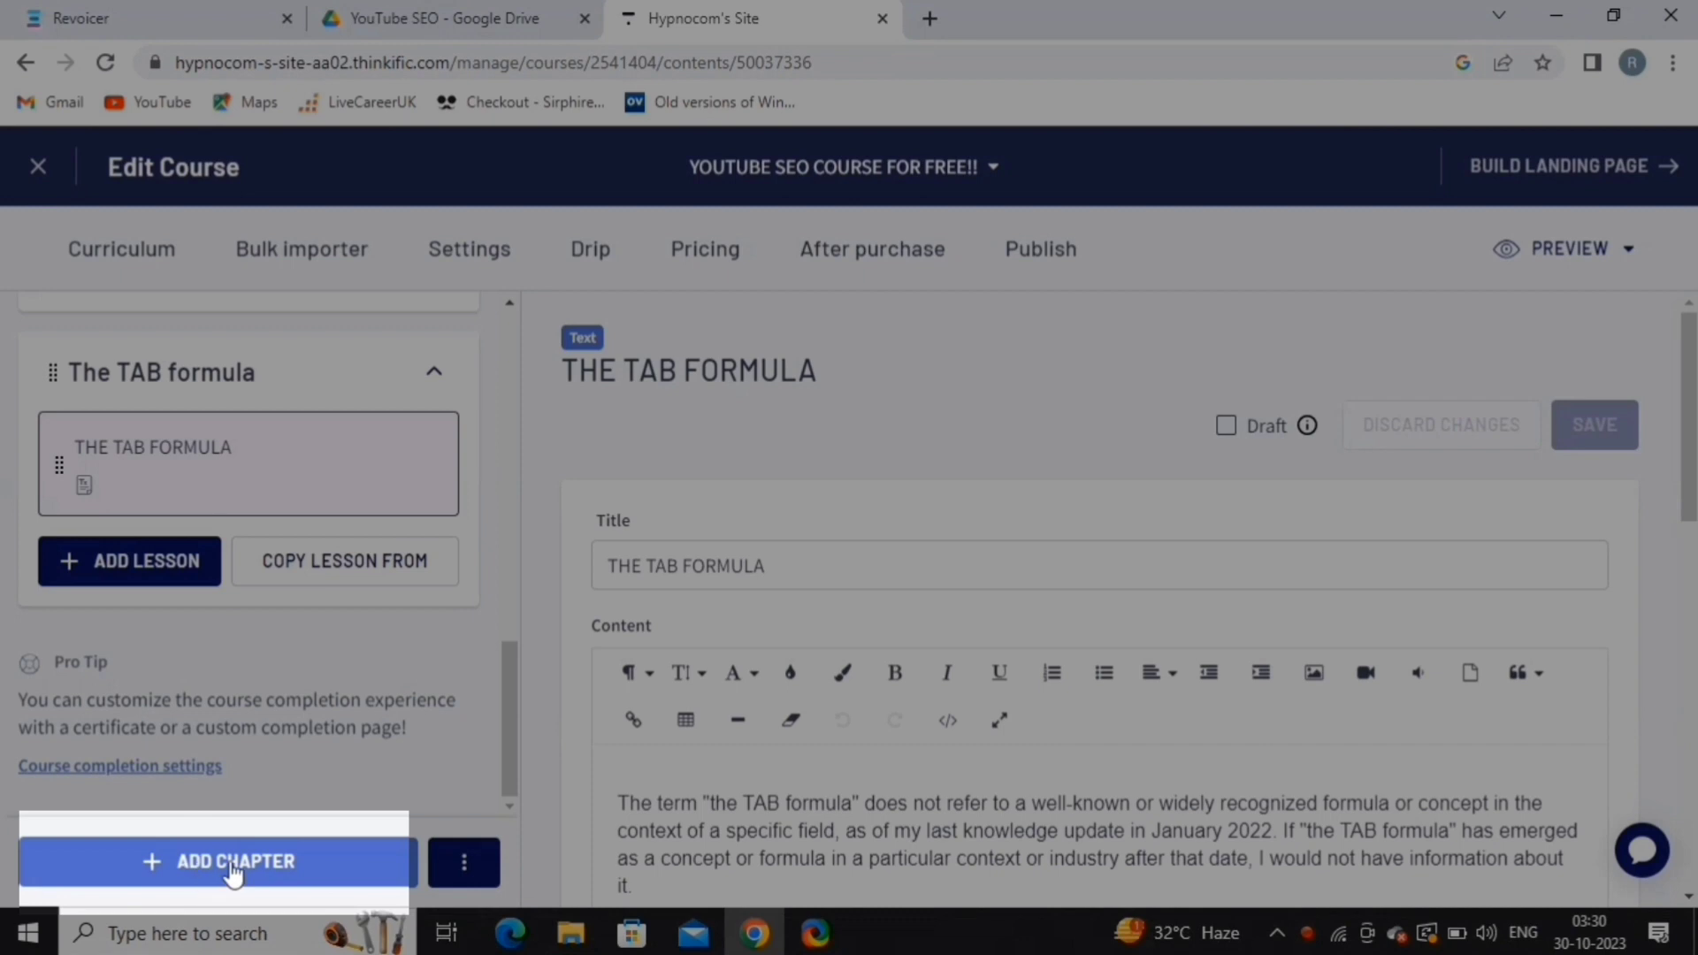
left_click(233, 862)
Title the new chapter 'THE TOP FORMULA' and save it.
left_click_drag(778, 535, 608, 538)
type("THE TOP FORMULA")
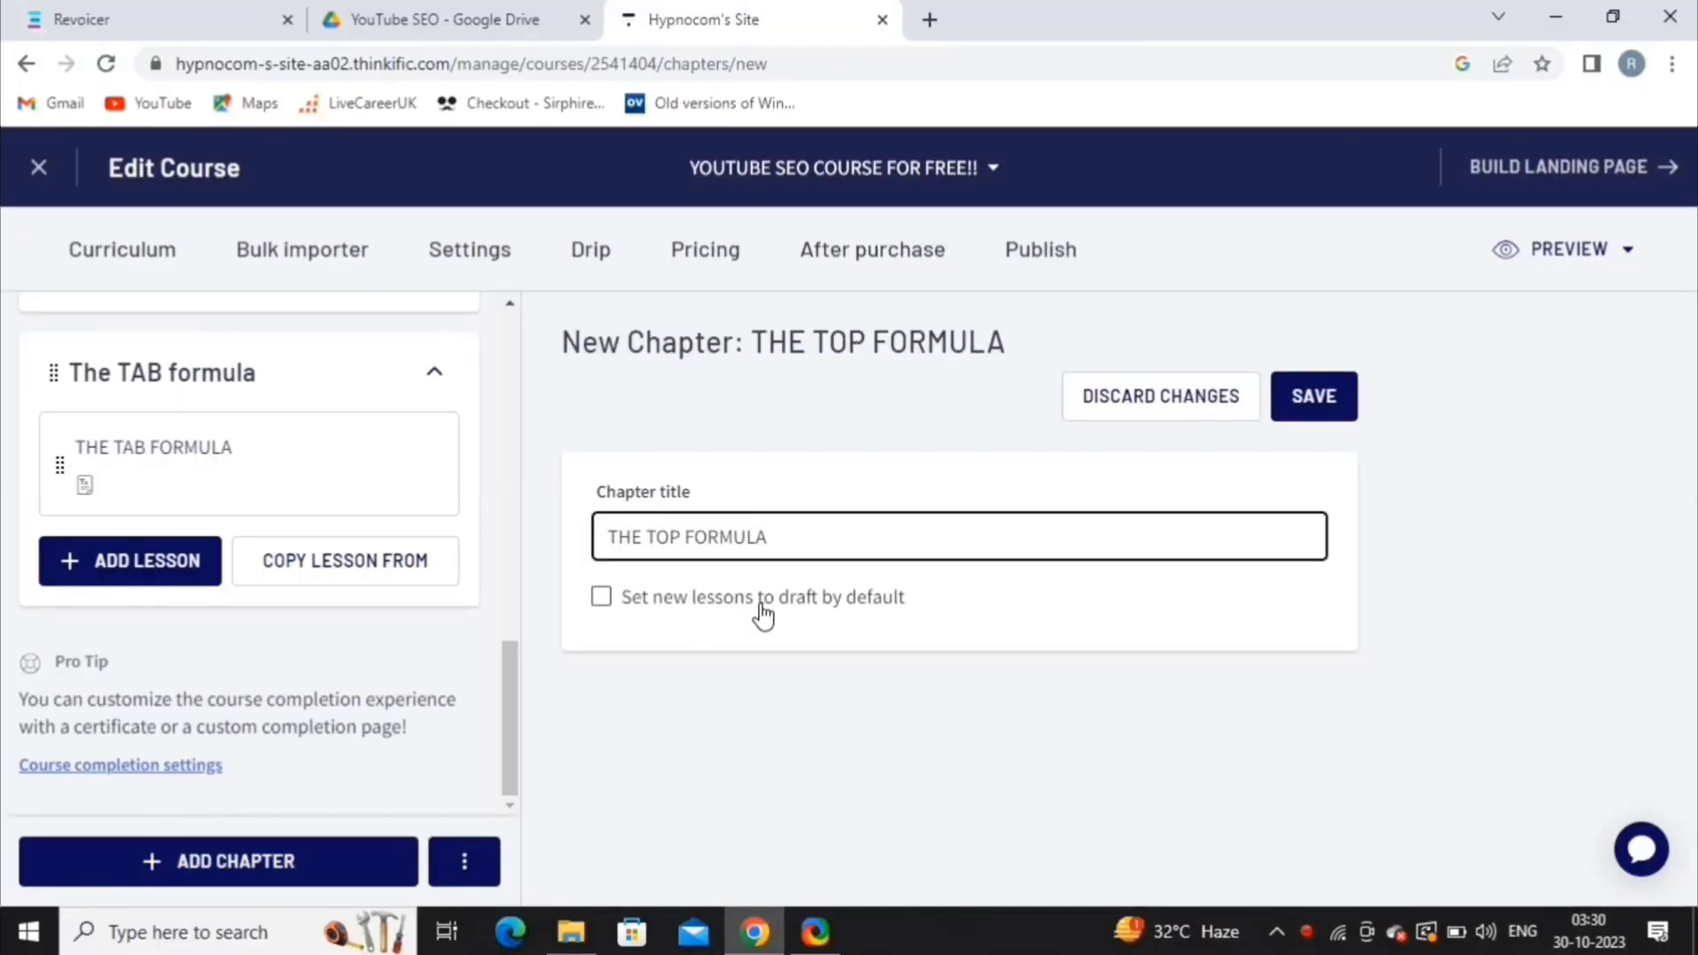
left_click(1322, 409)
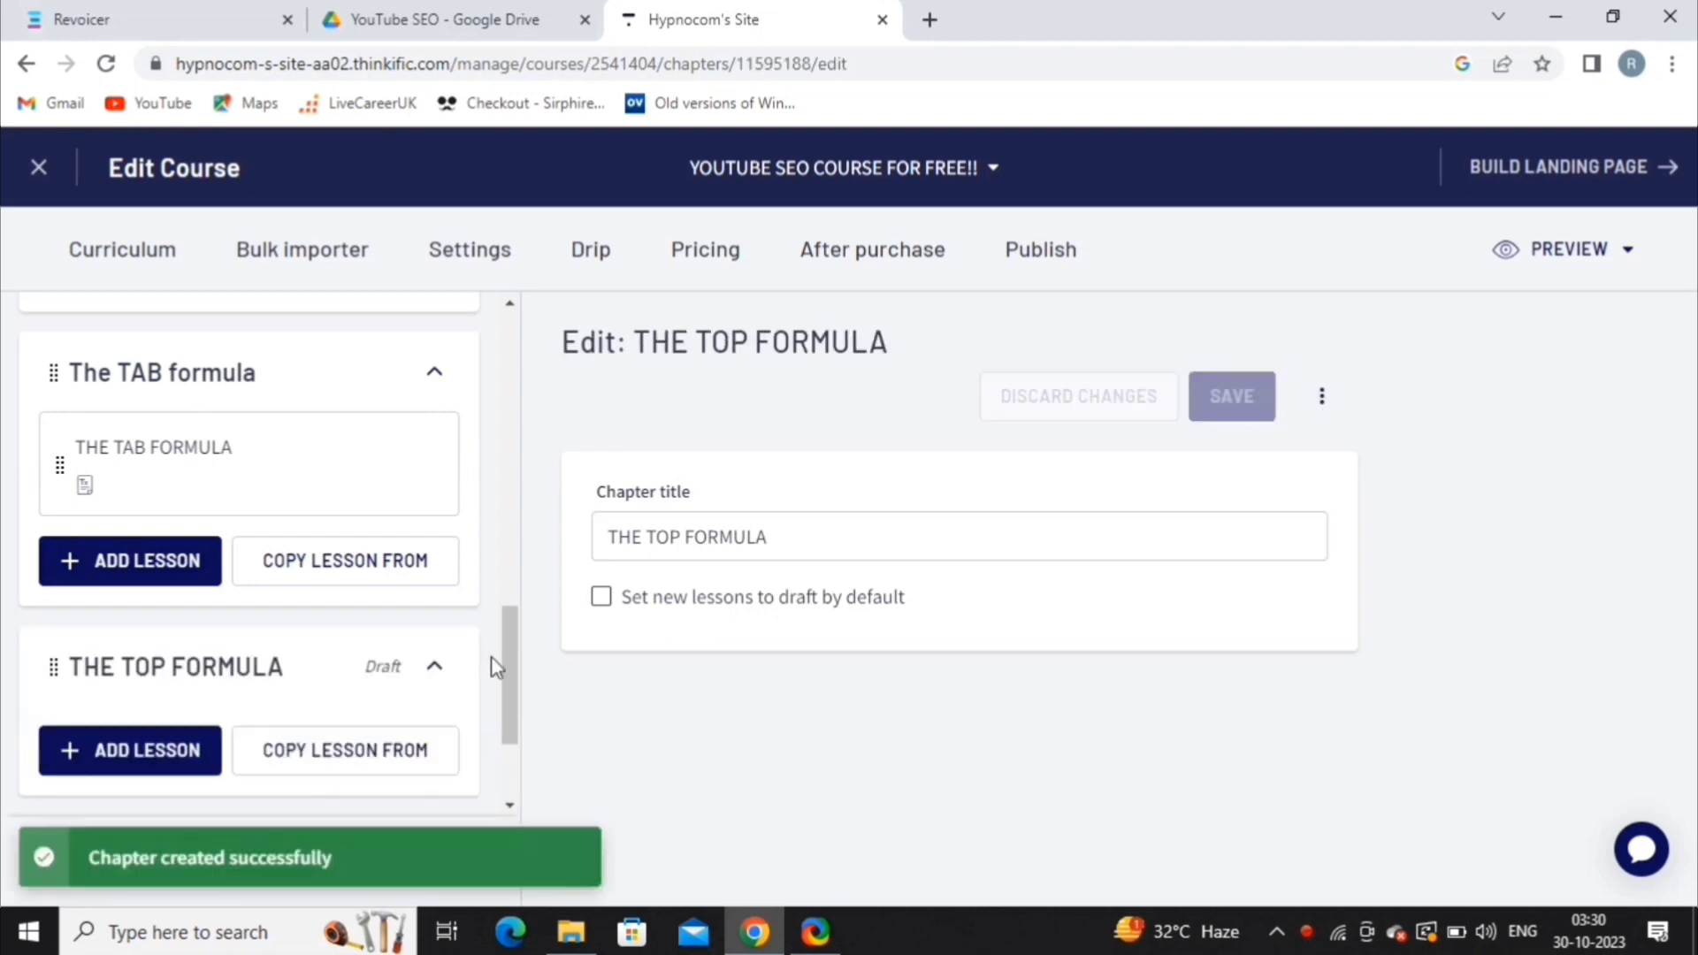
scroll(315, 602, "down", 1)
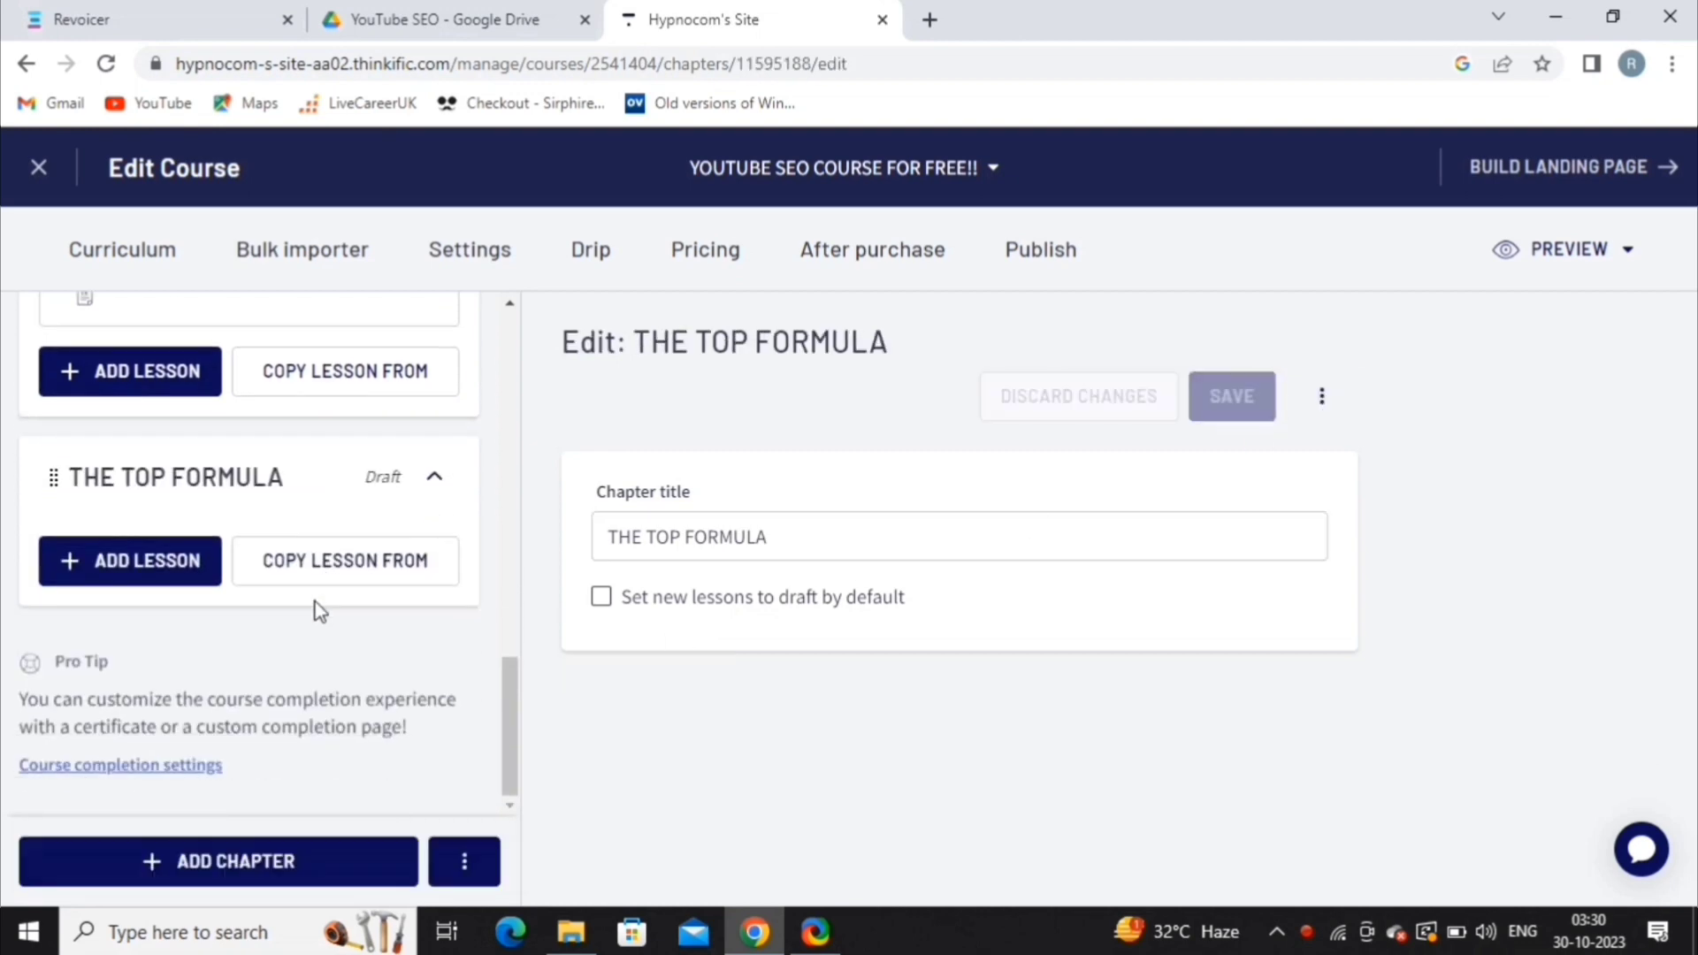
left_click(144, 573)
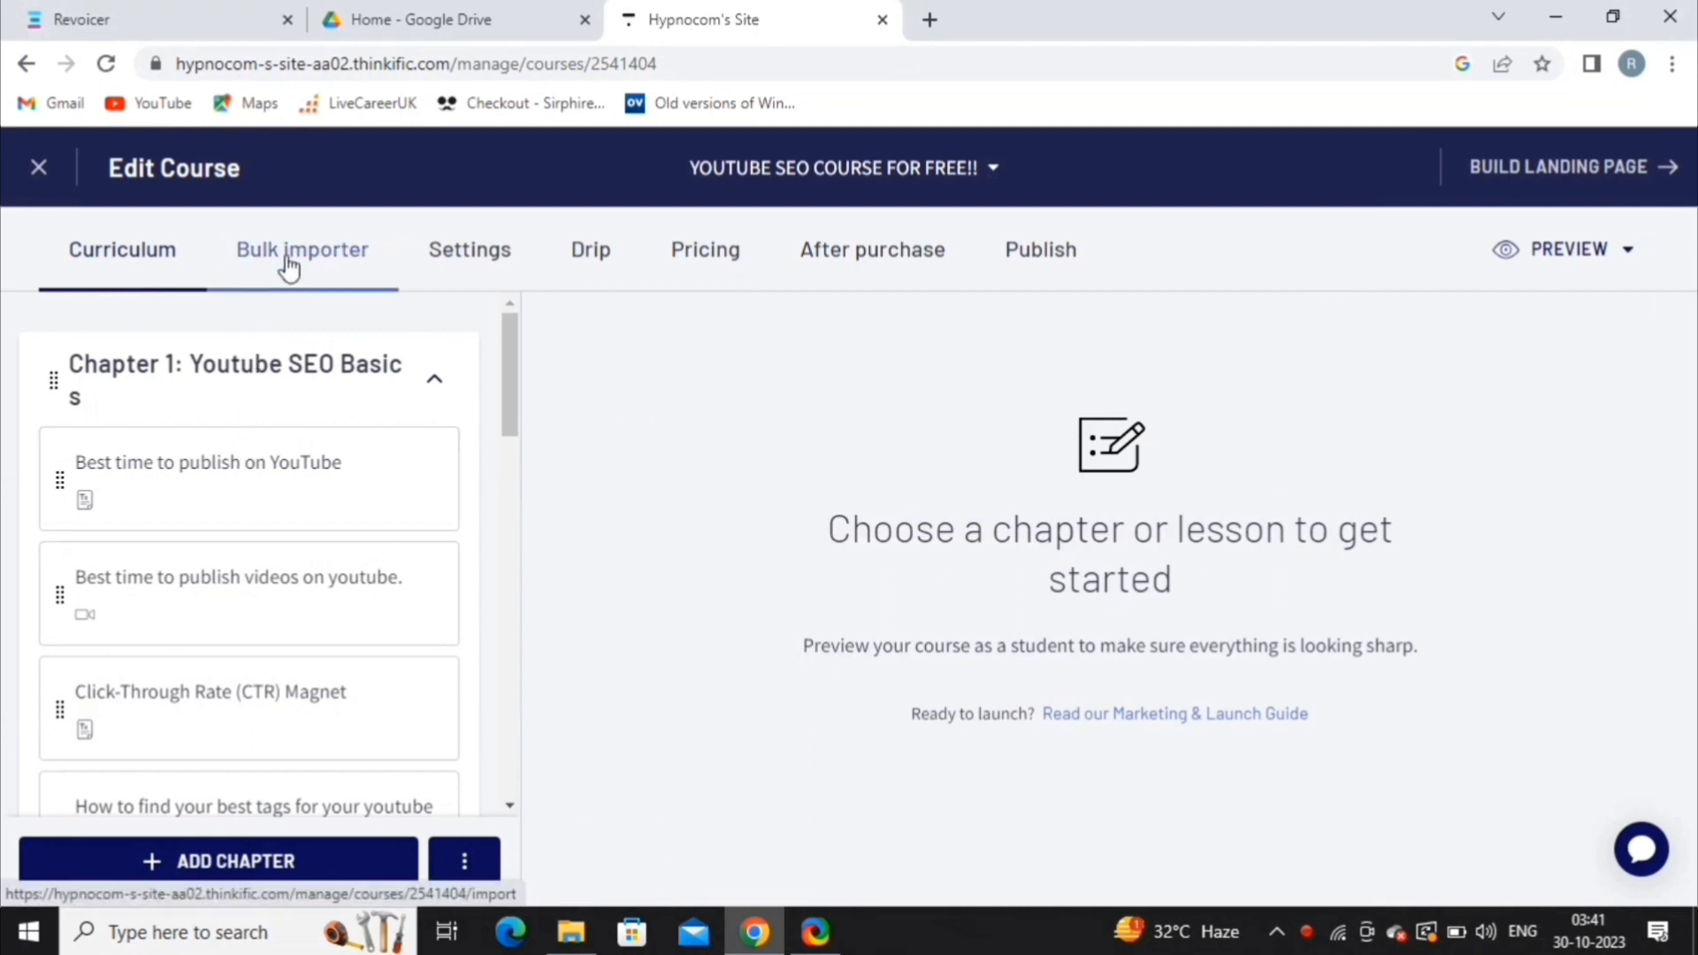
Bulk-import video files as two new Chapter 1 video lessons, then view course Settings.
left_click(288, 265)
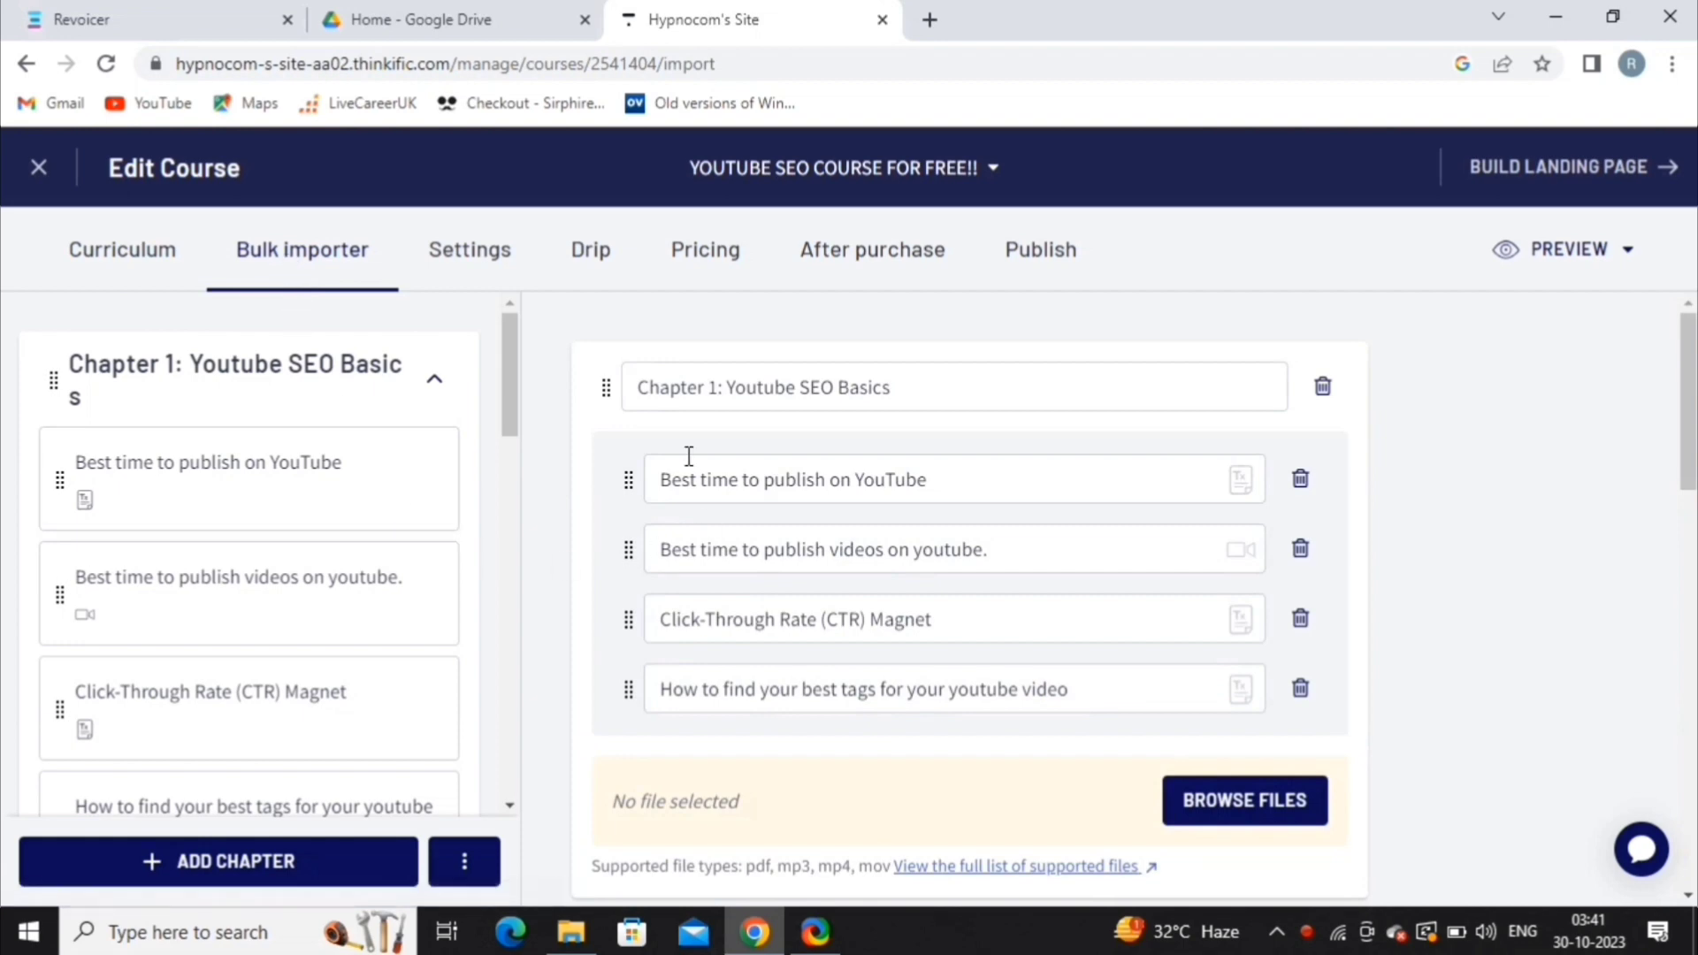
scroll(587, 603, "down", 5)
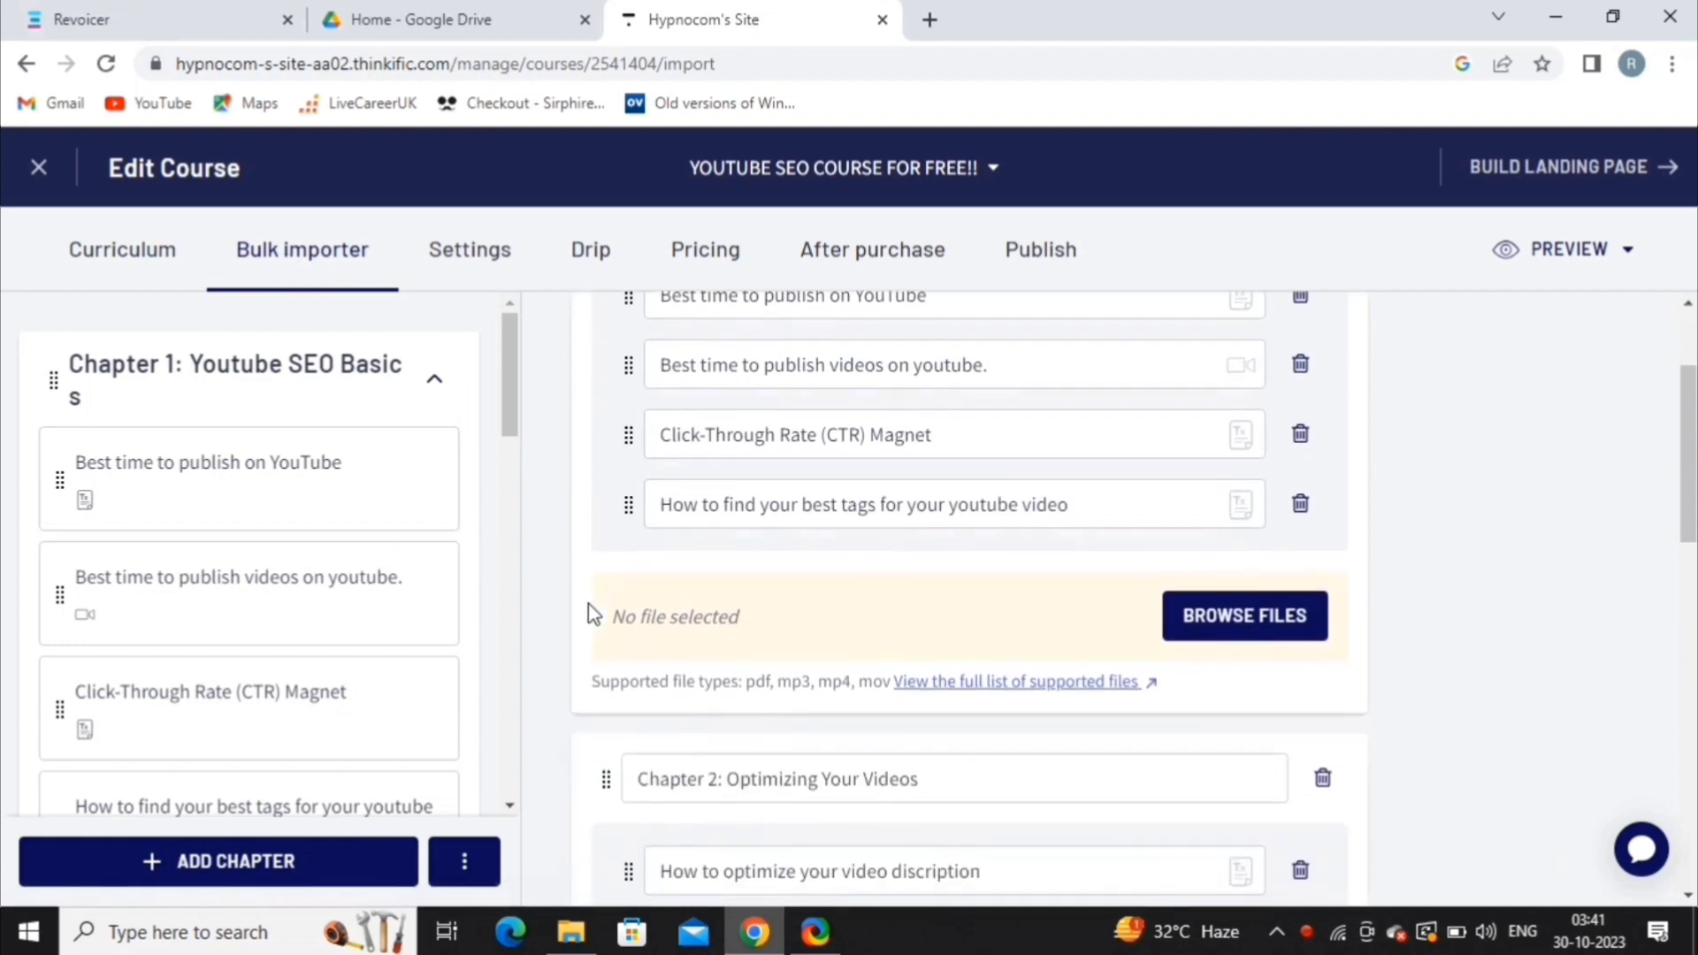
scroll(587, 603, "down", 1)
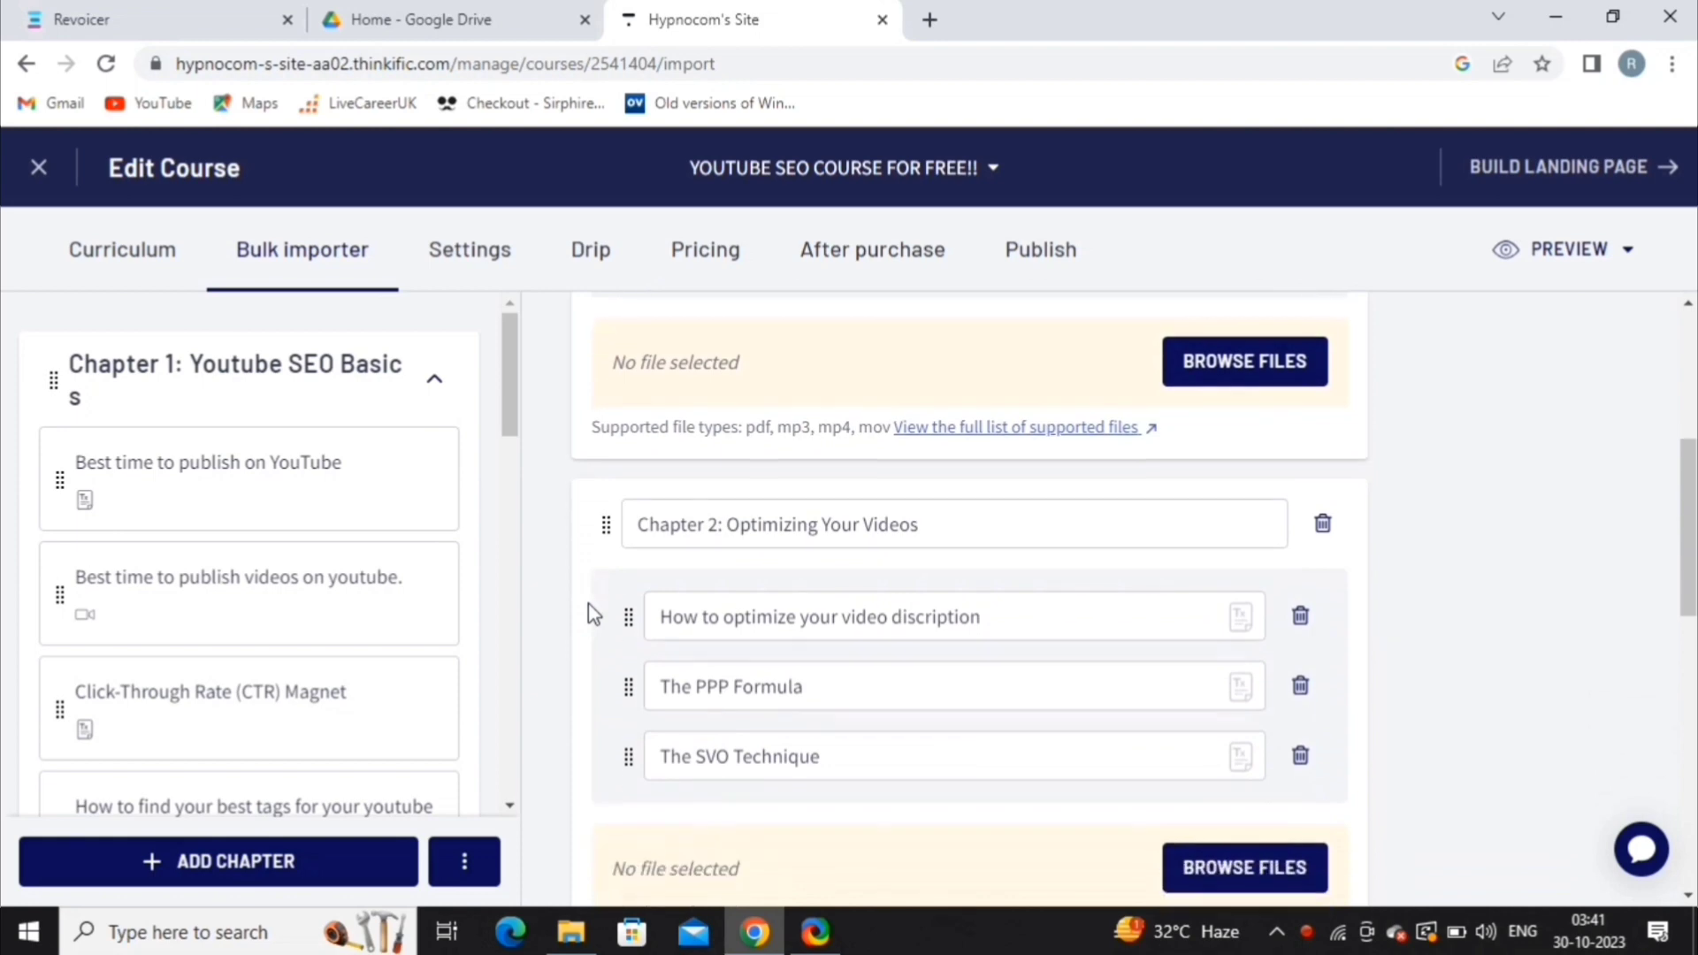
scroll(588, 603, "up", 3)
scroll(587, 603, "up", 1)
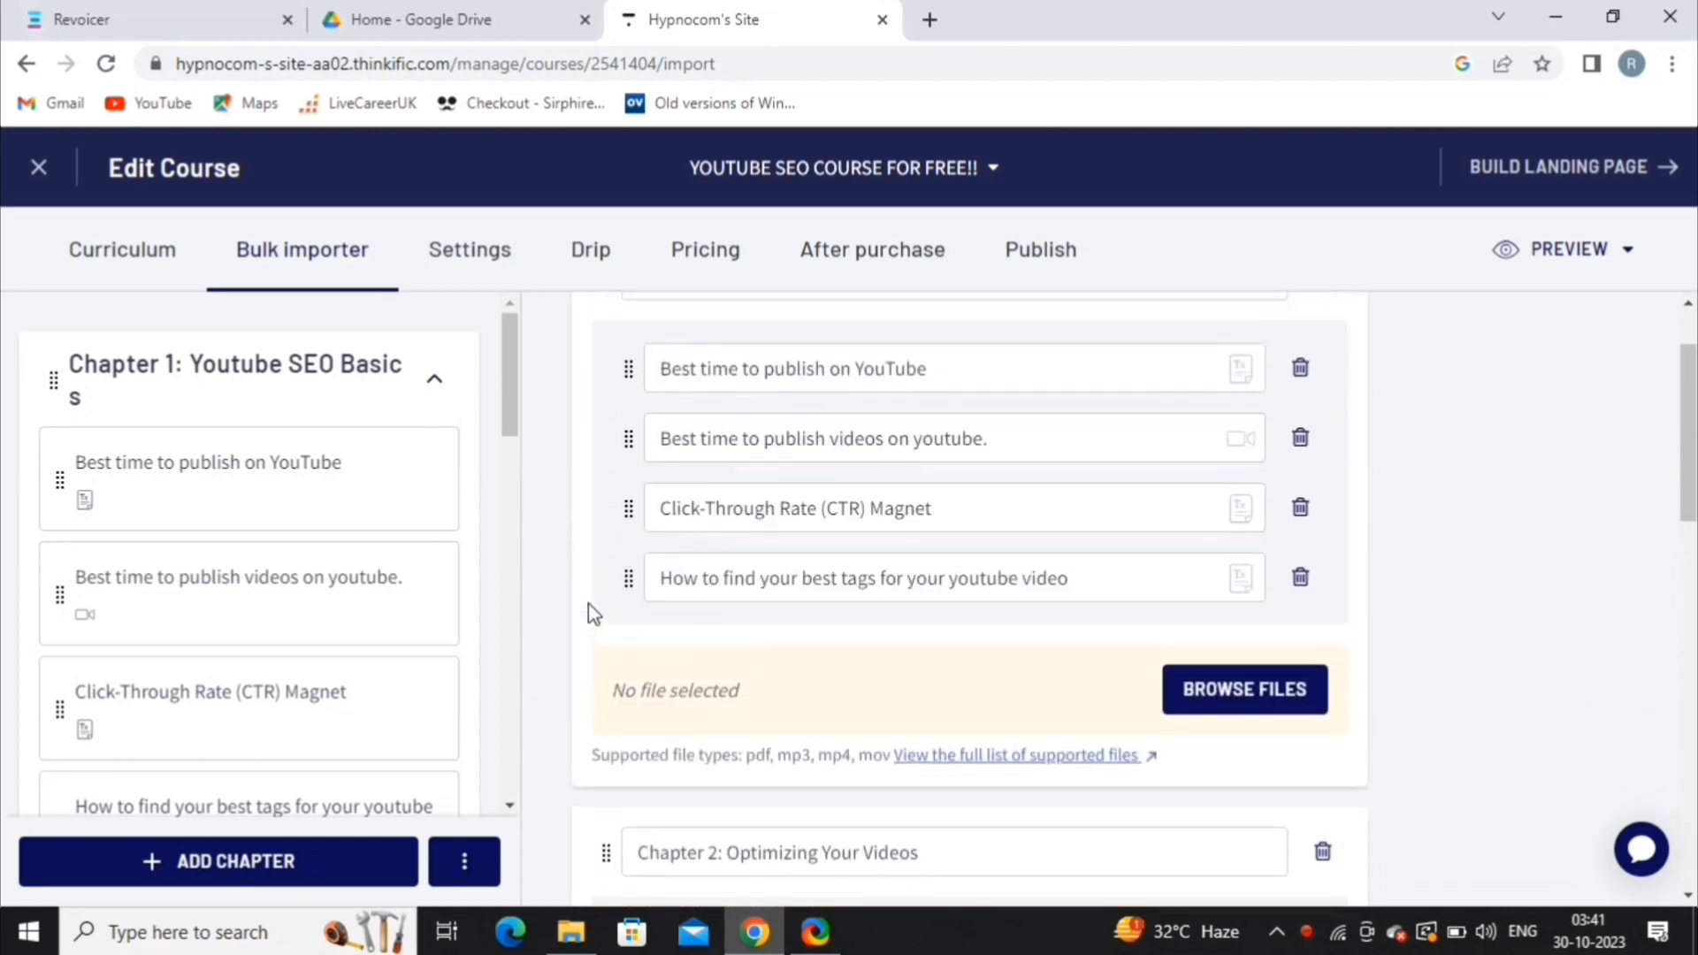
left_click(1239, 695)
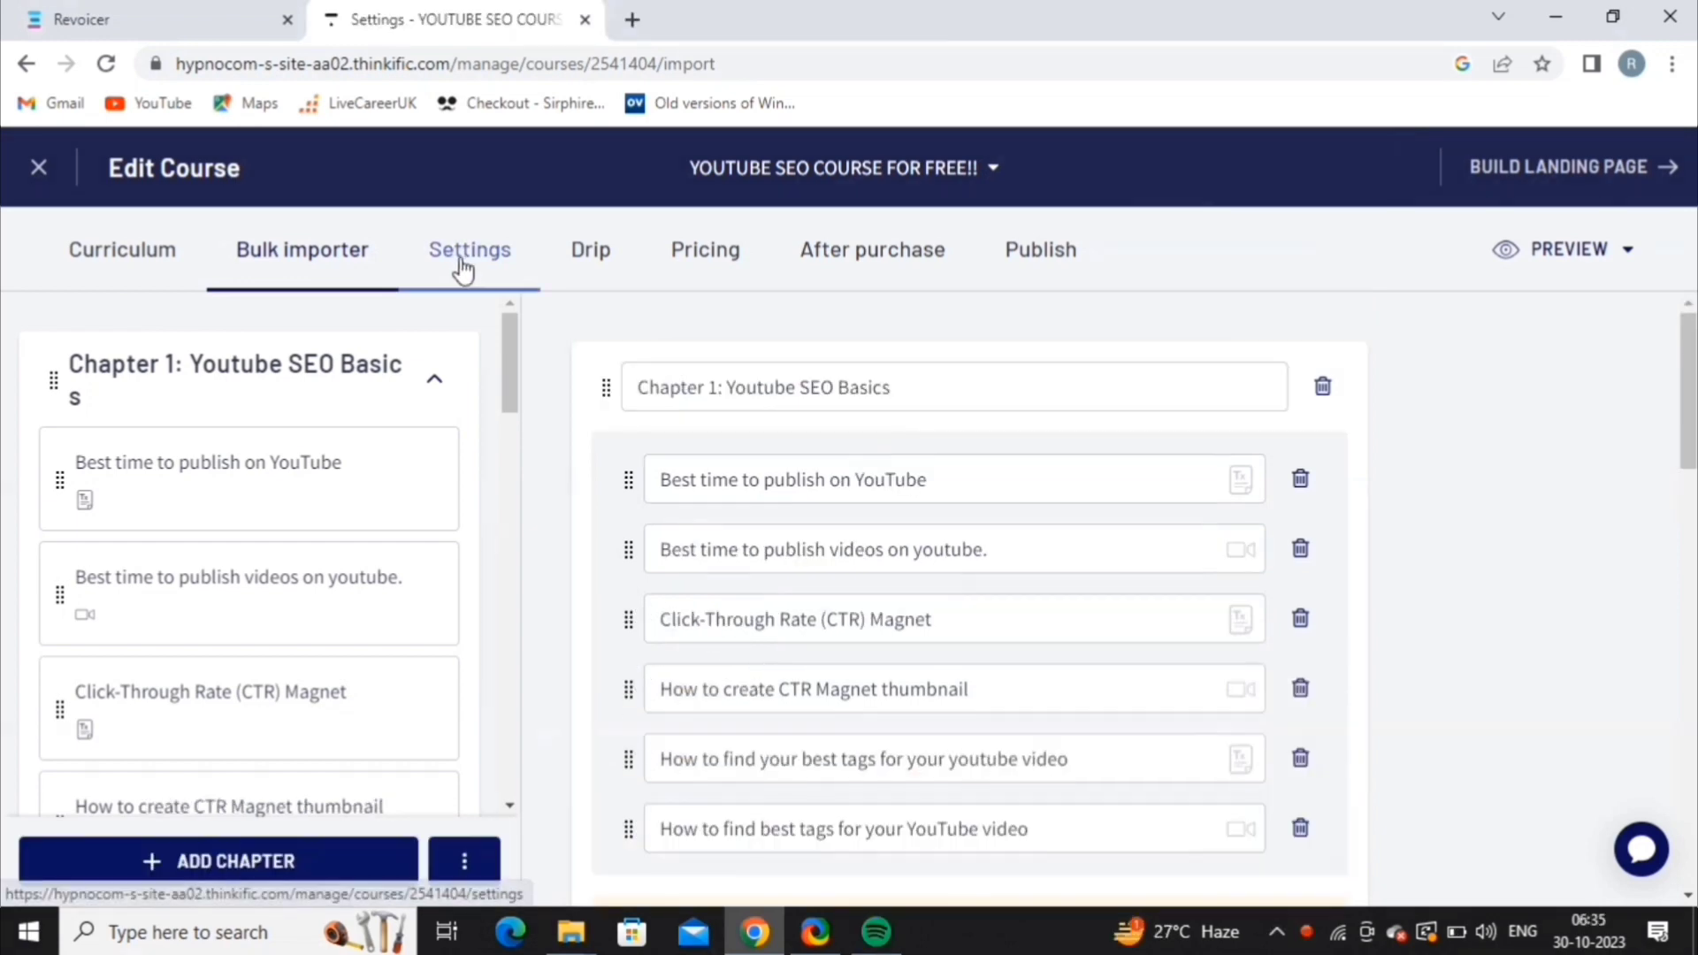
left_click(493, 269)
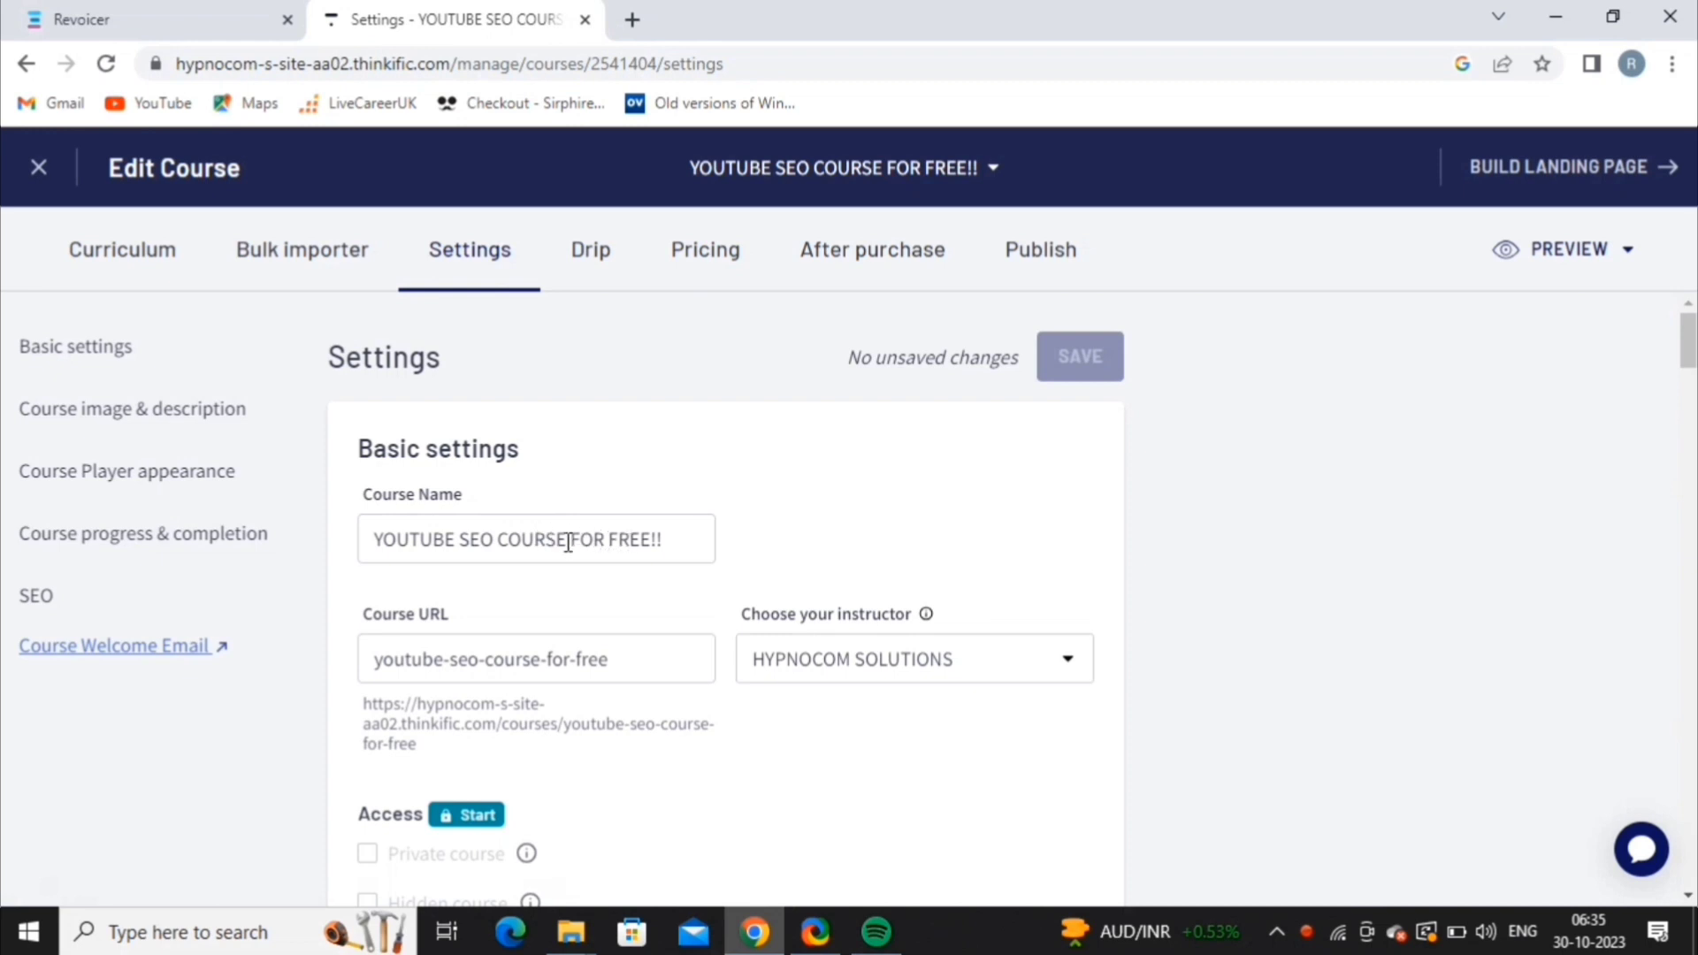
scroll(416, 619, "down", 2)
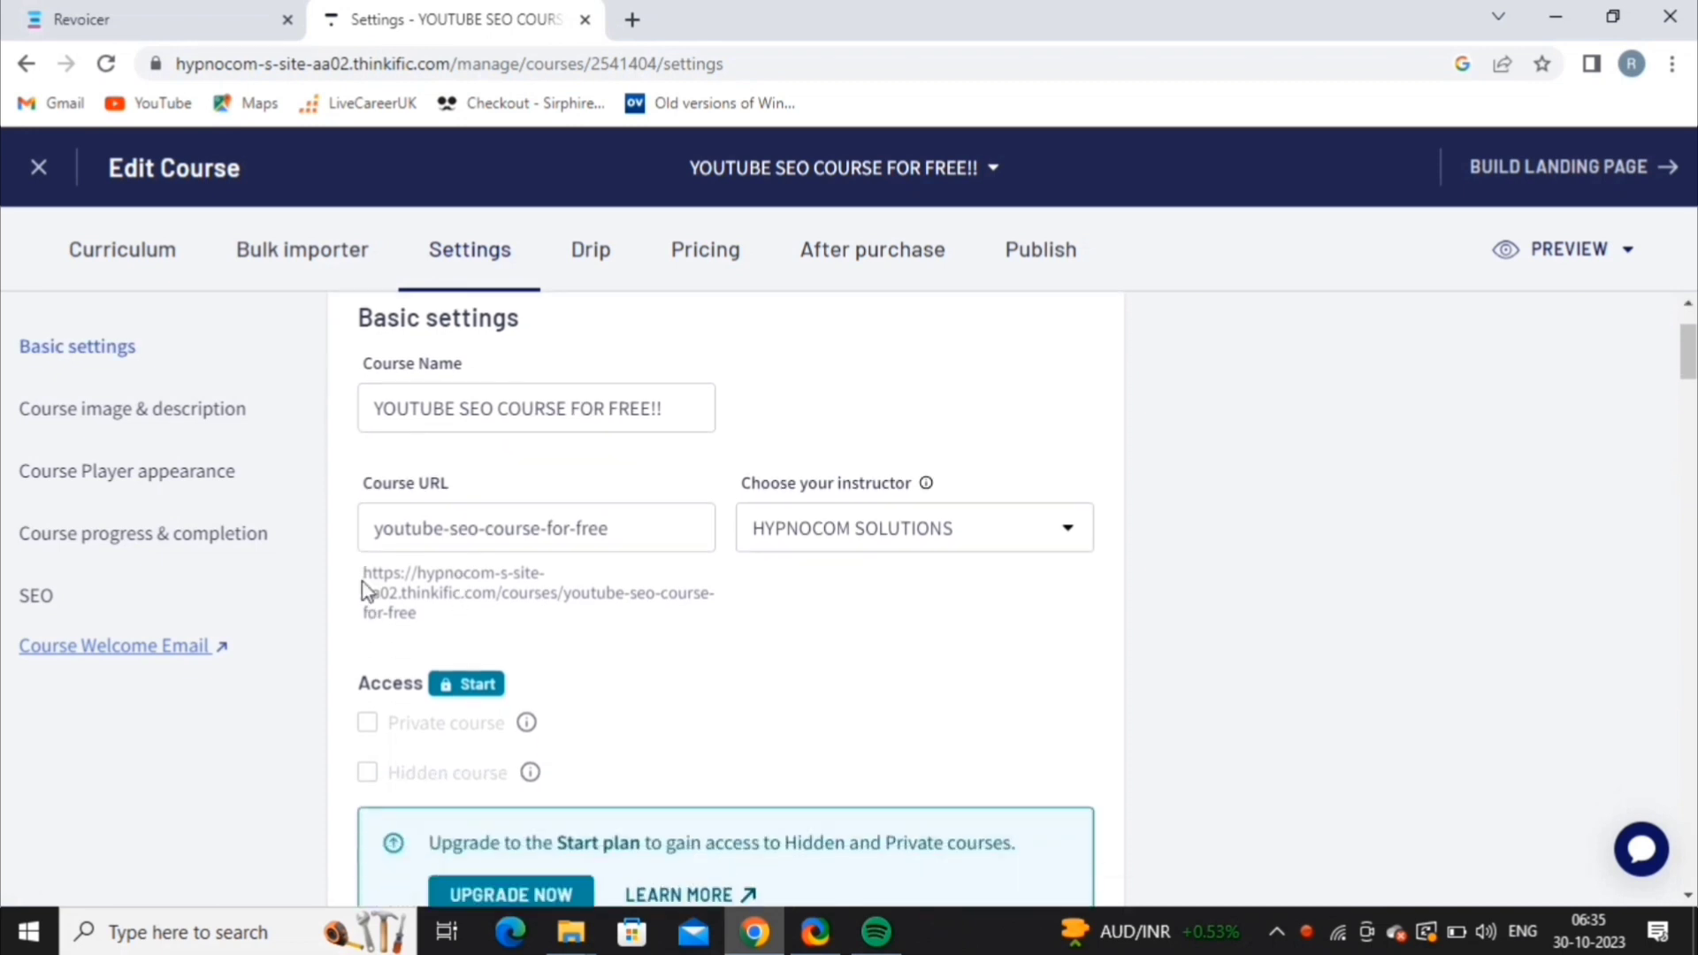
left_click_drag(368, 579, 414, 615)
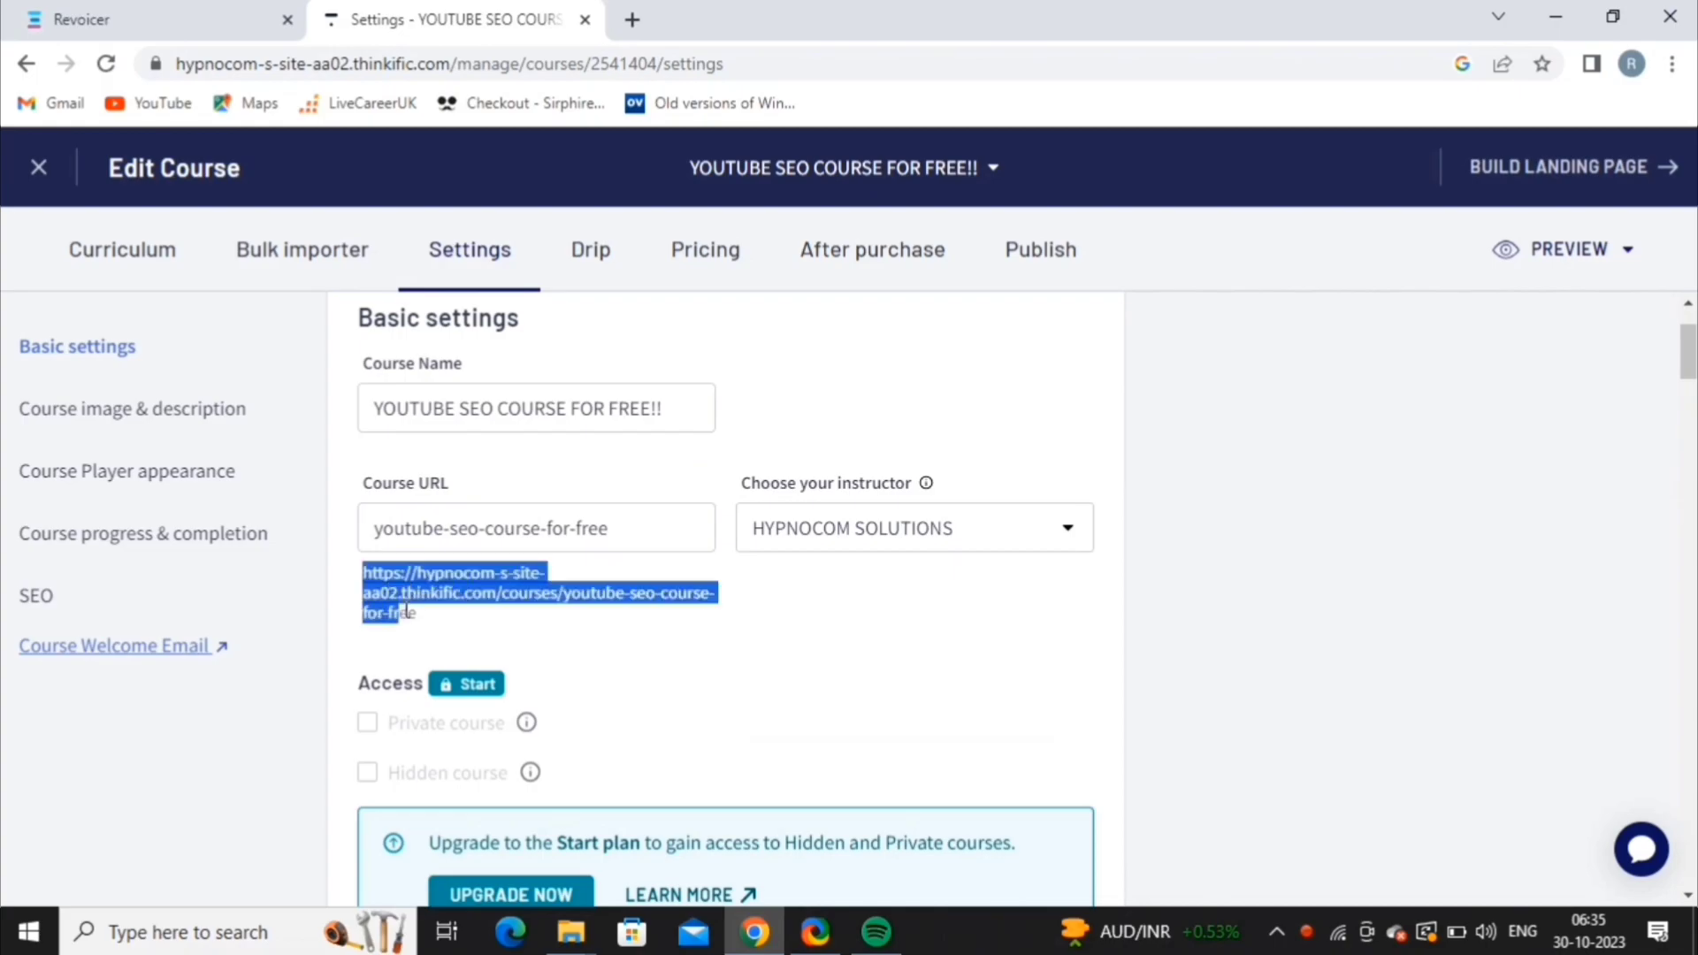
scroll(555, 659, "down", 2)
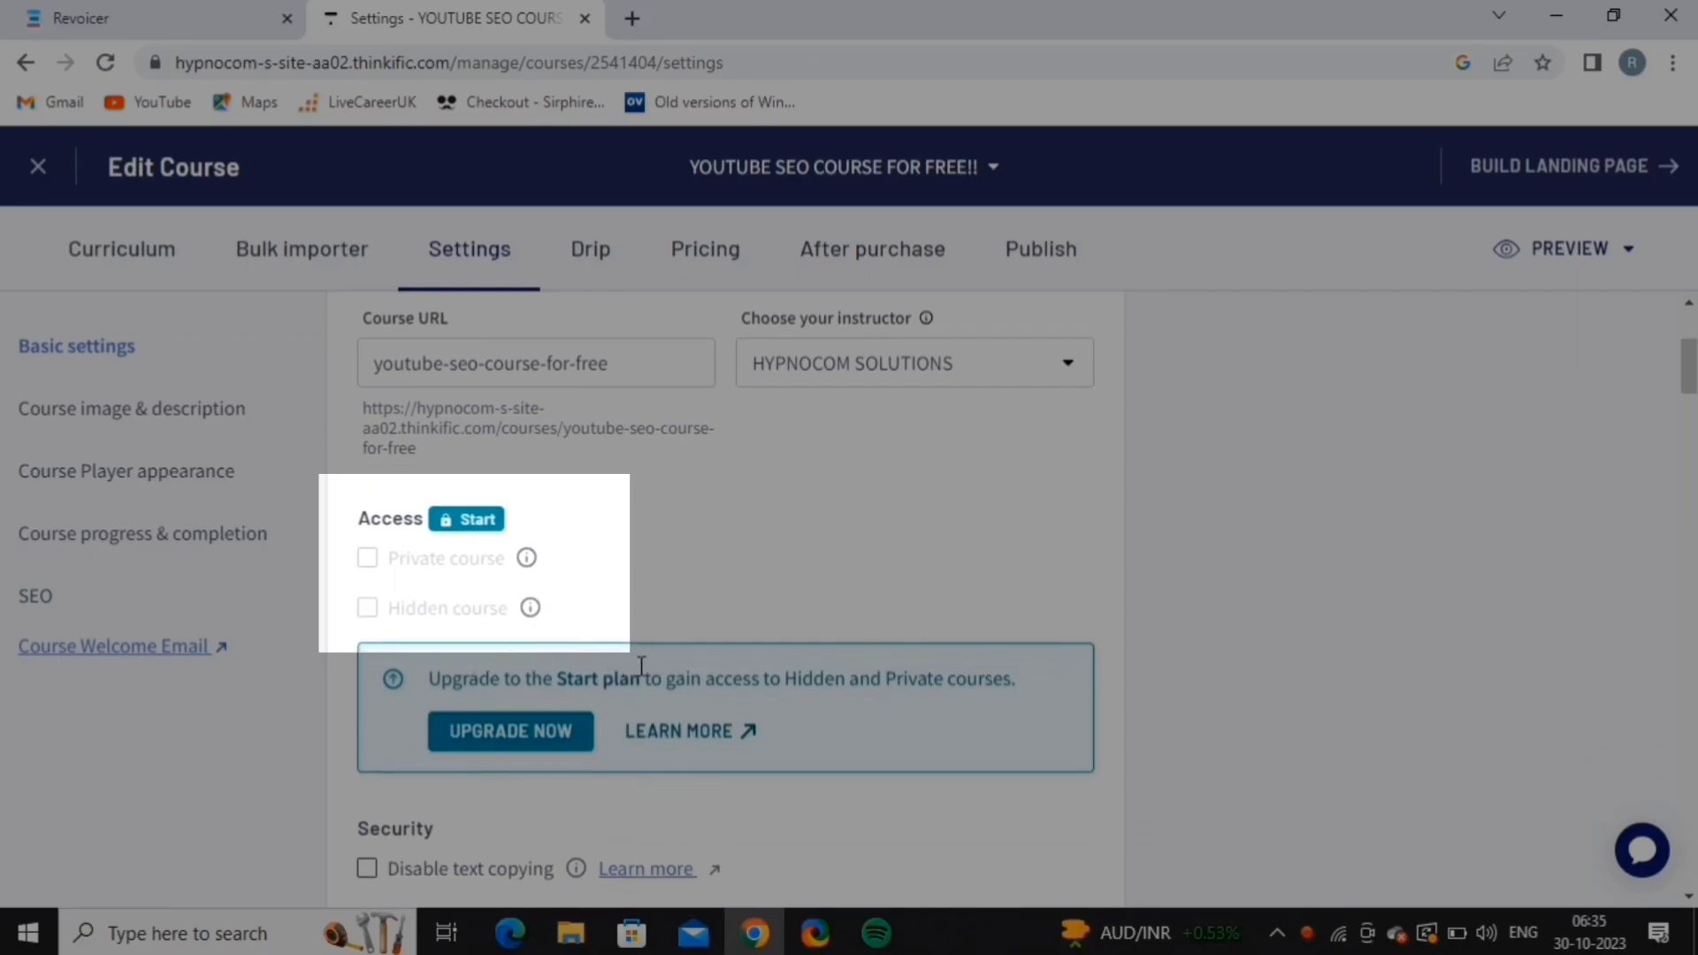
scroll(522, 555, "down", 4)
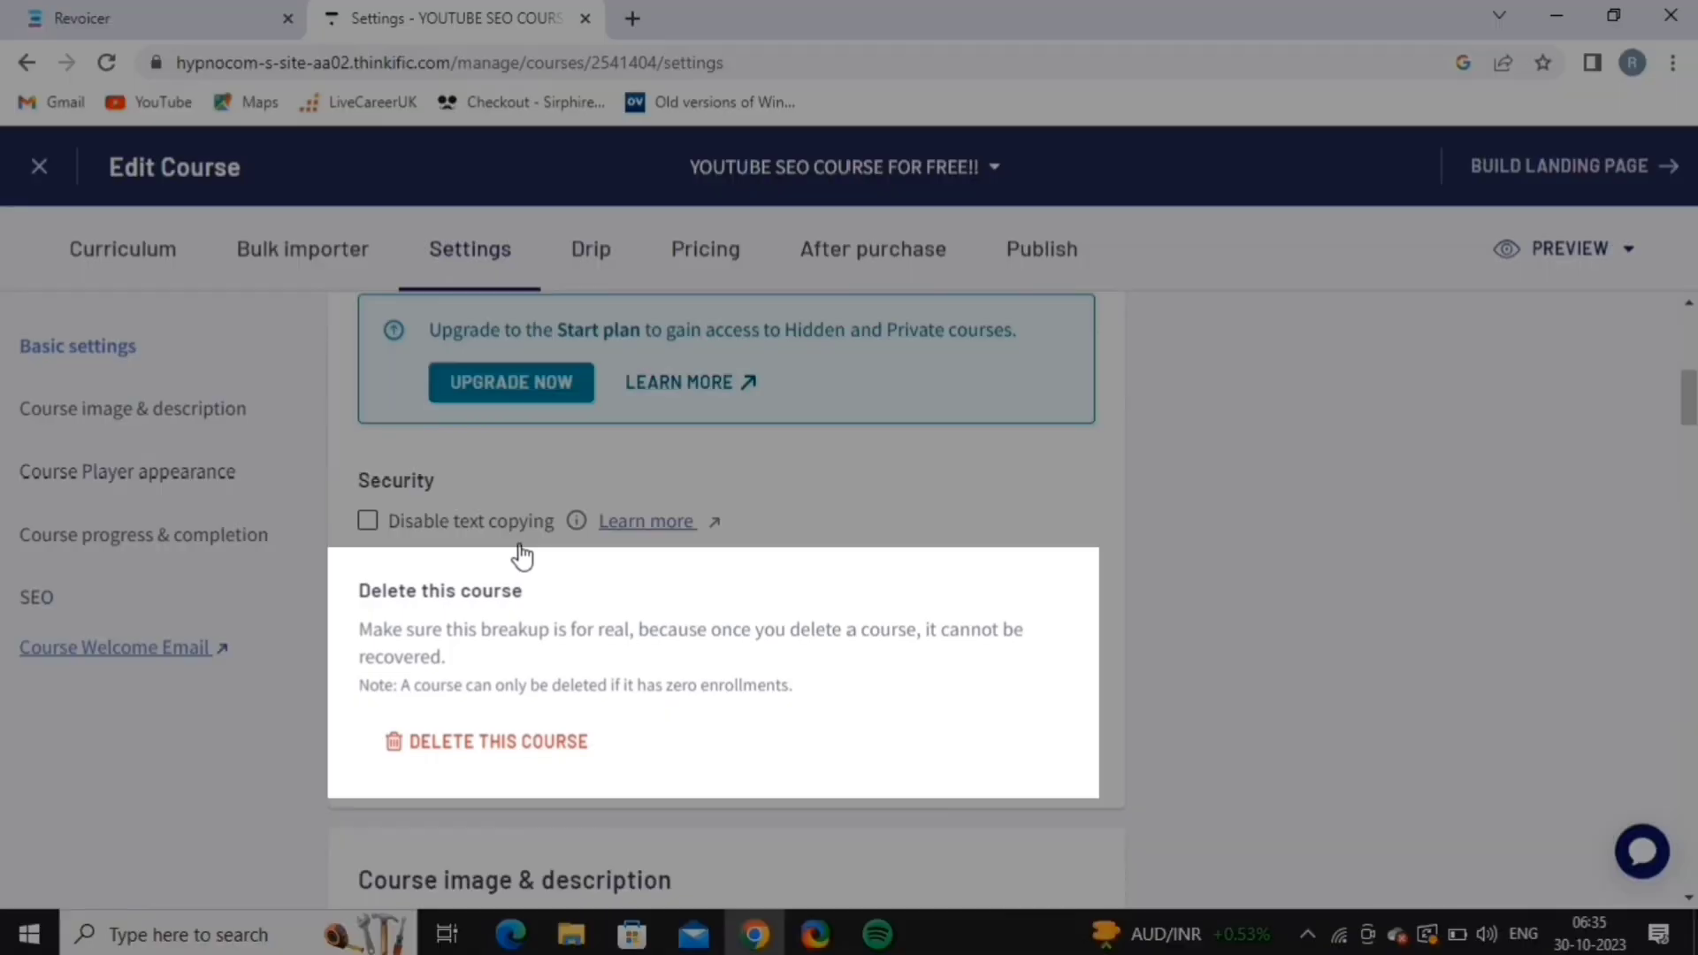
scroll(521, 556, "down", 5)
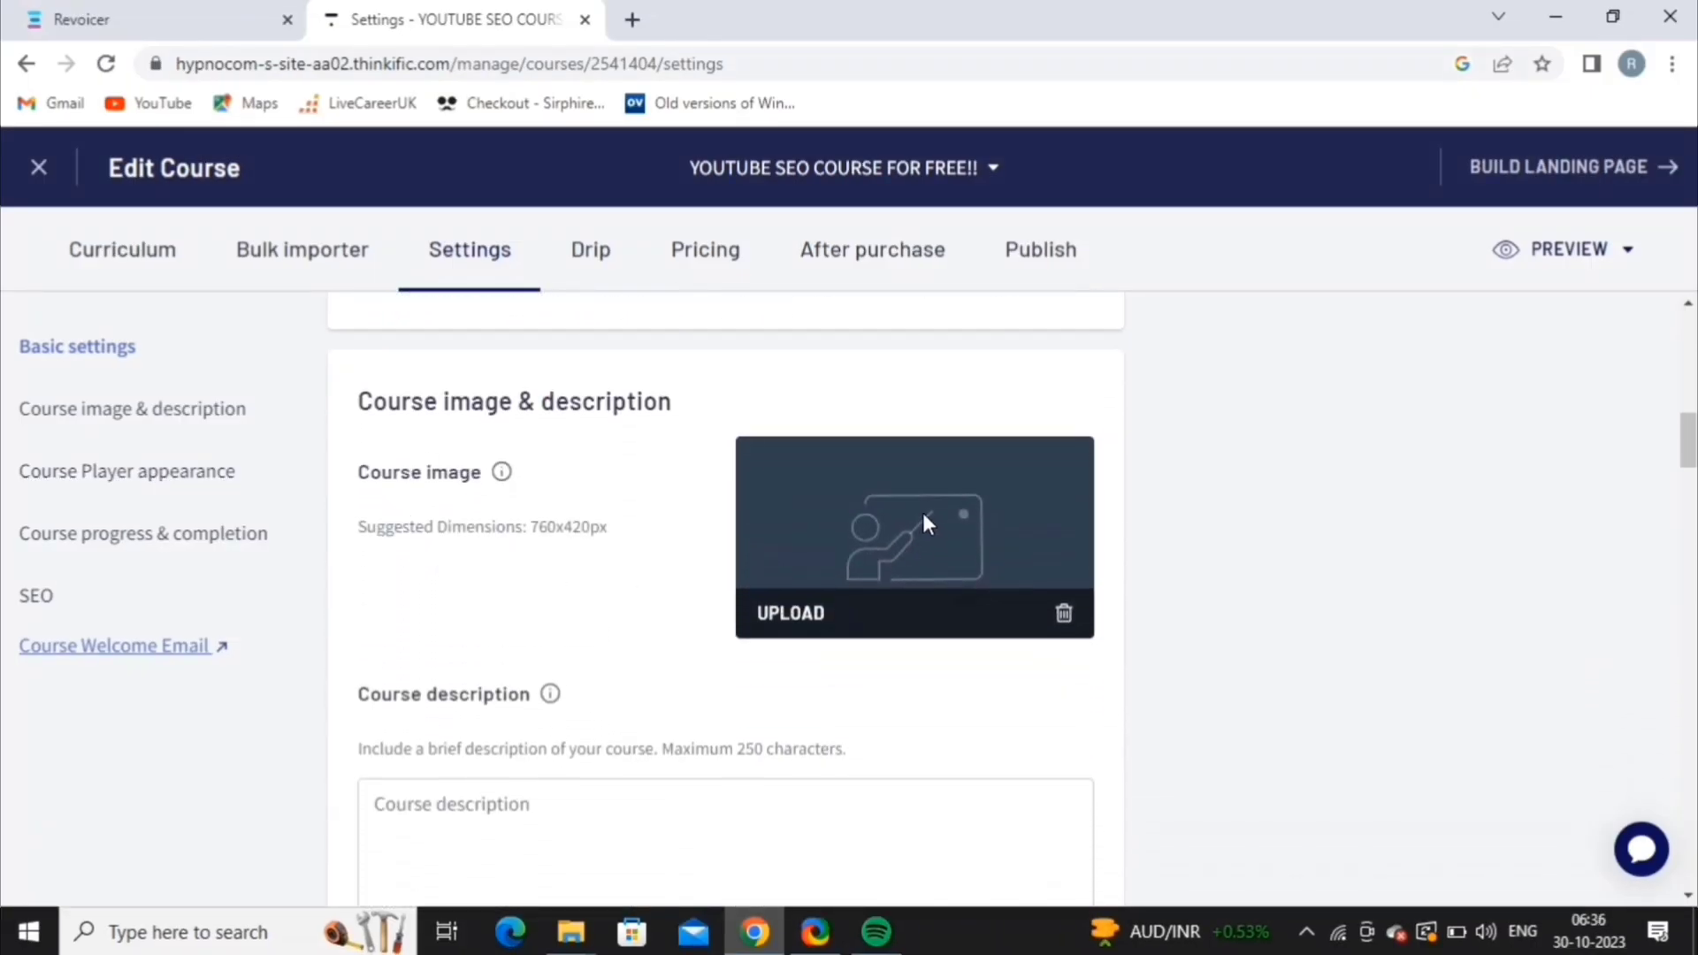
scroll(494, 611, "down", 5)
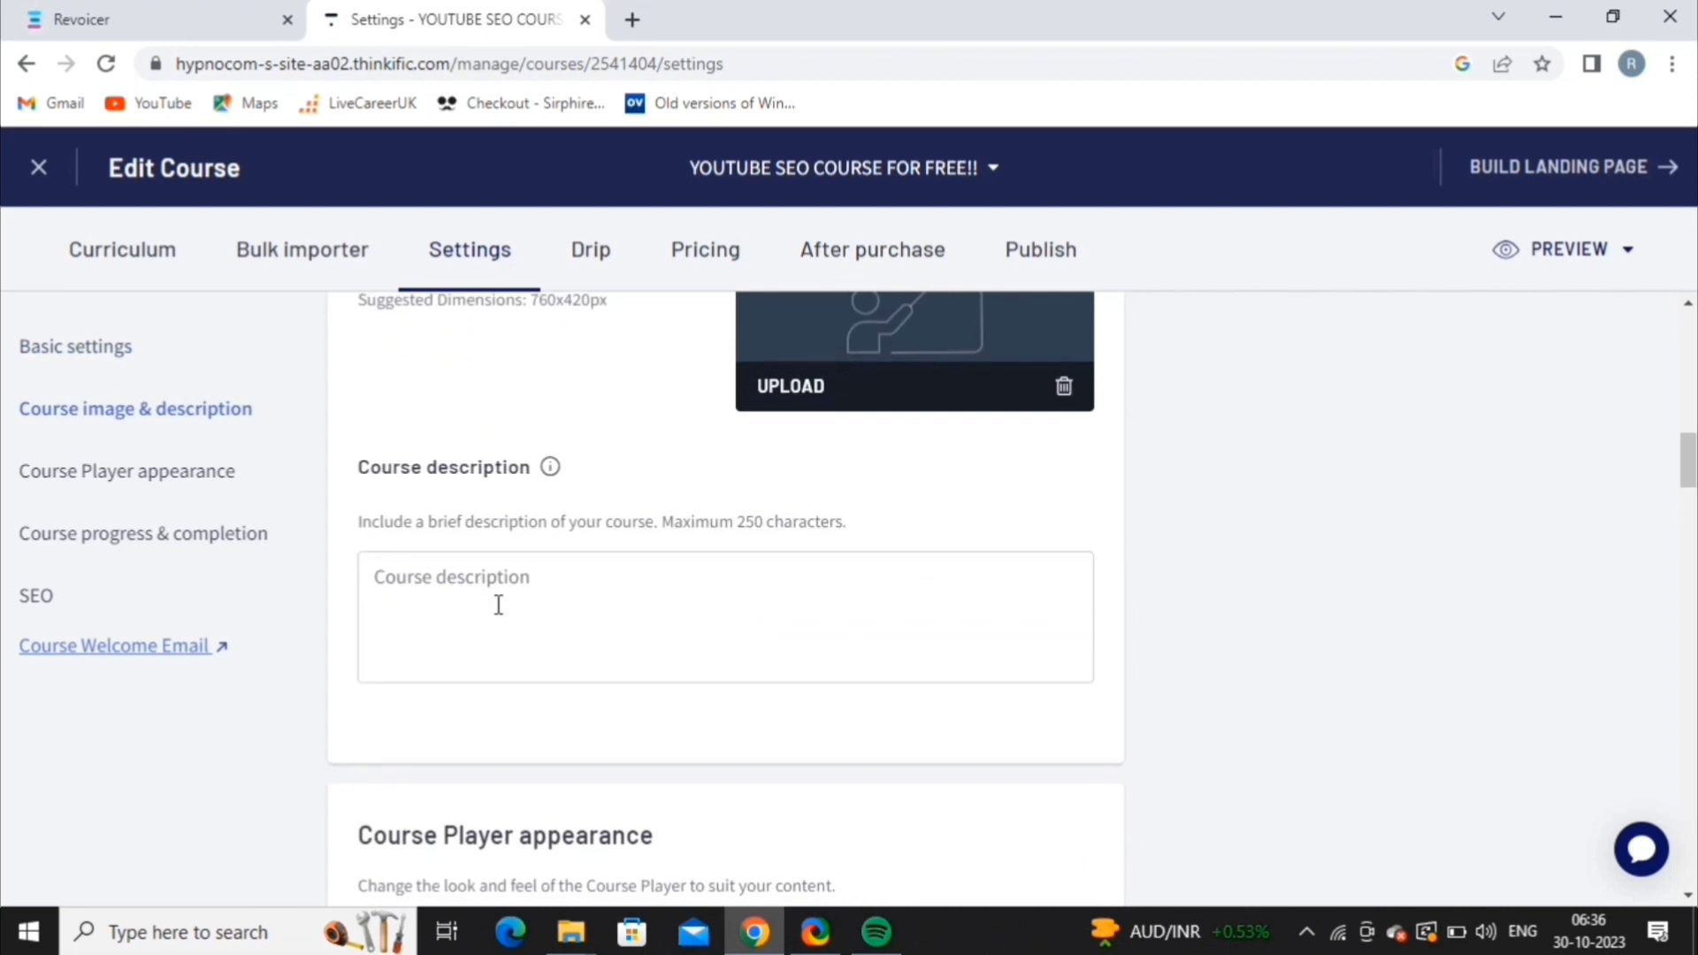
scroll(496, 605, "down", 2)
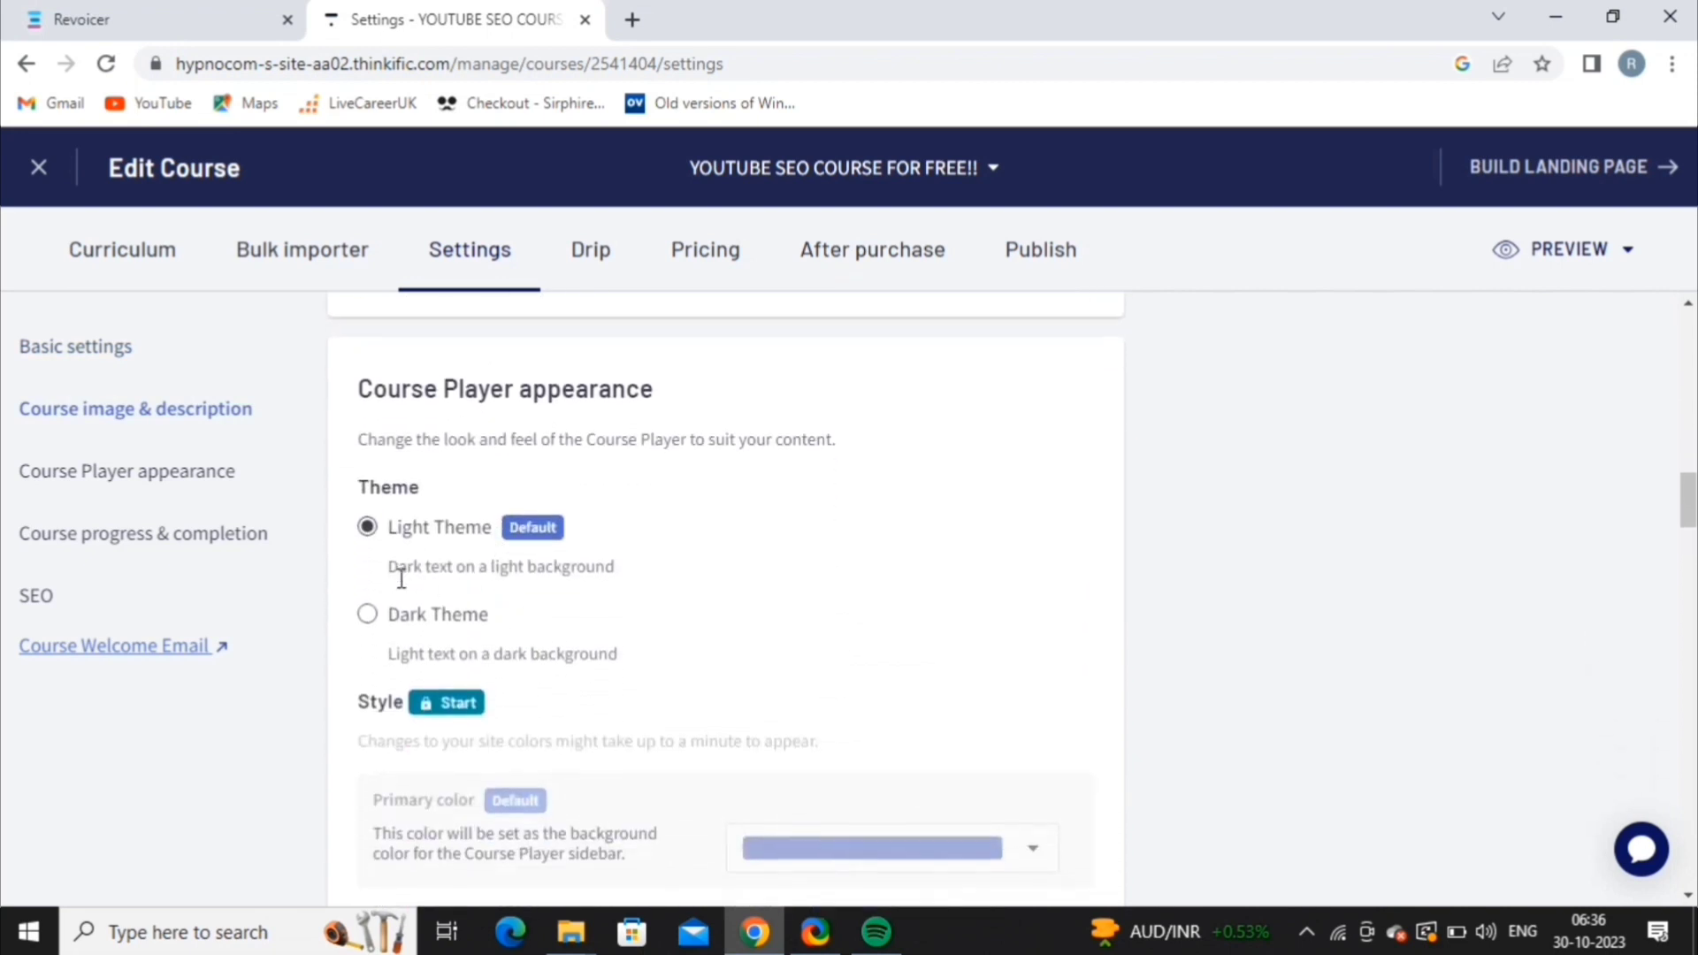
scroll(407, 640, "down", 10)
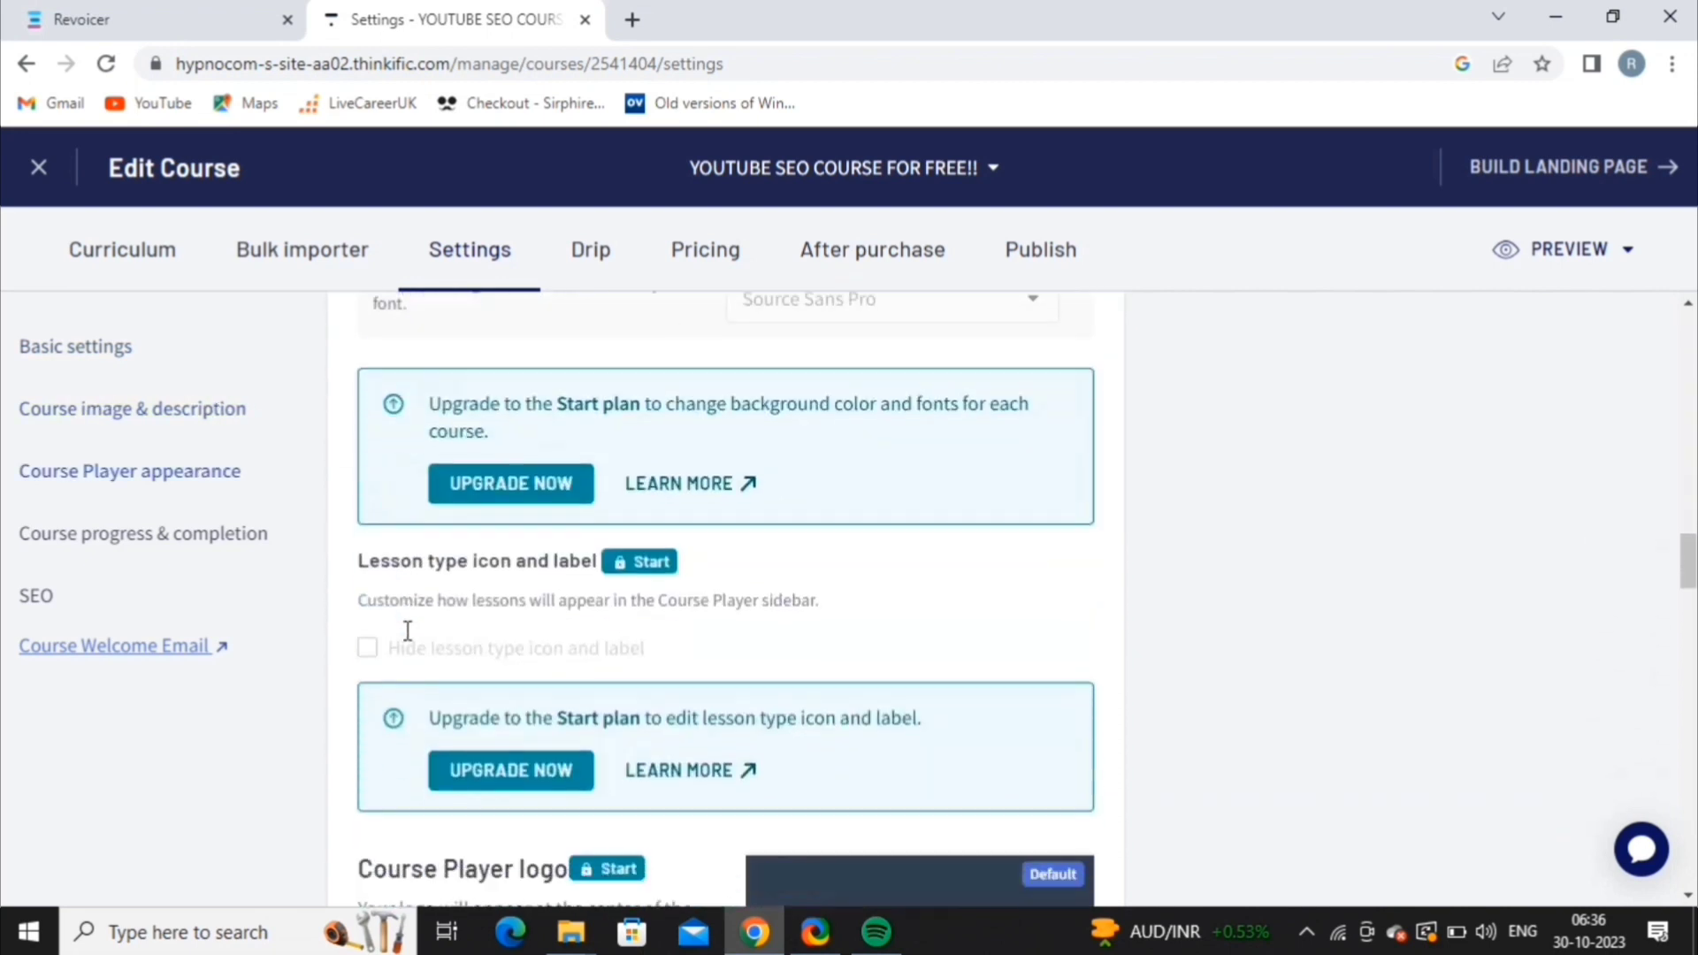
scroll(406, 632, "down", 10)
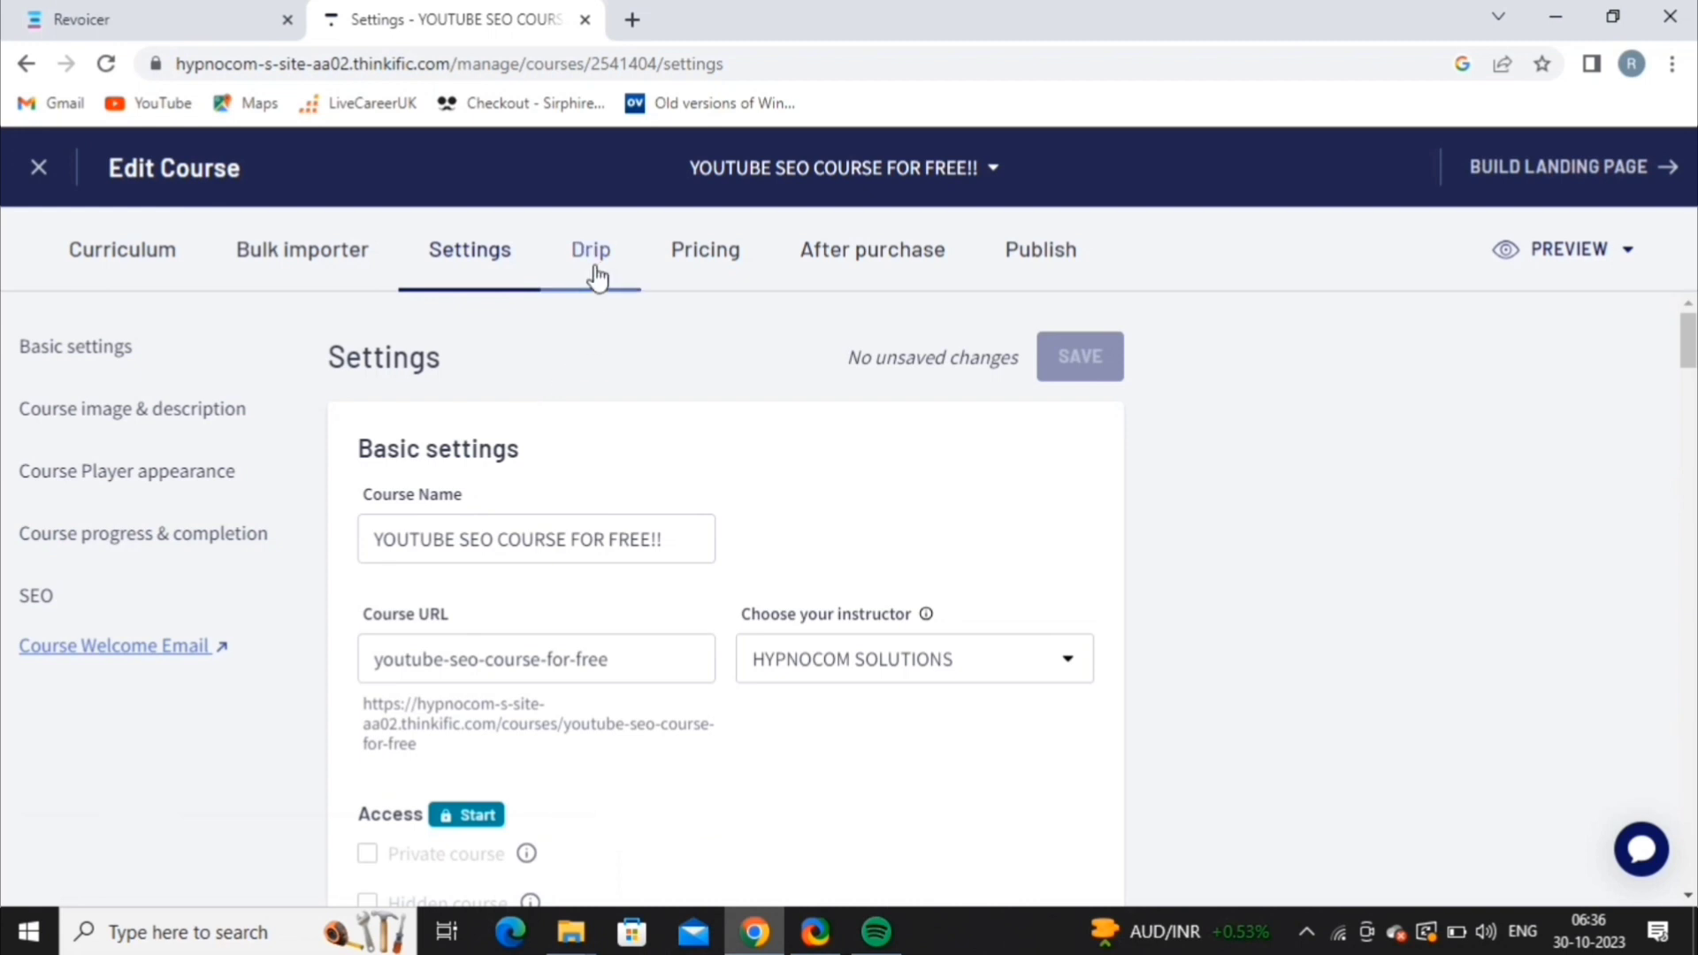
Check the Drip tab (paid plan only), then view the free, unlimited-access pricing options.
left_click(598, 276)
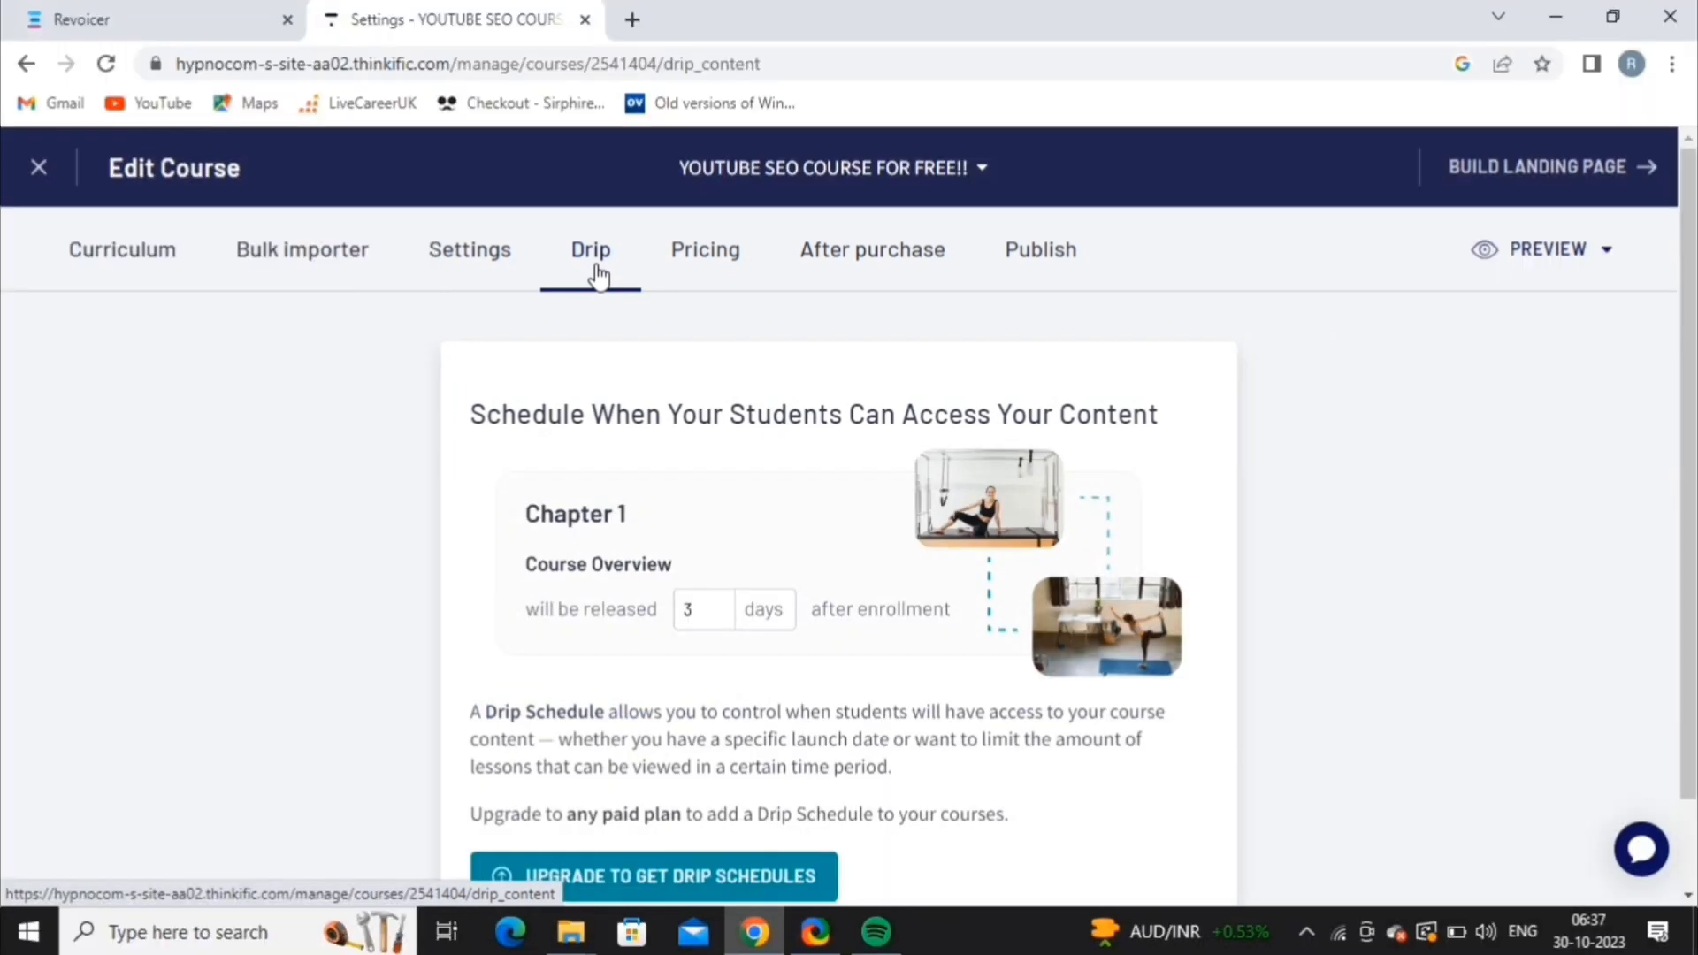
scroll(449, 759, "down", 1)
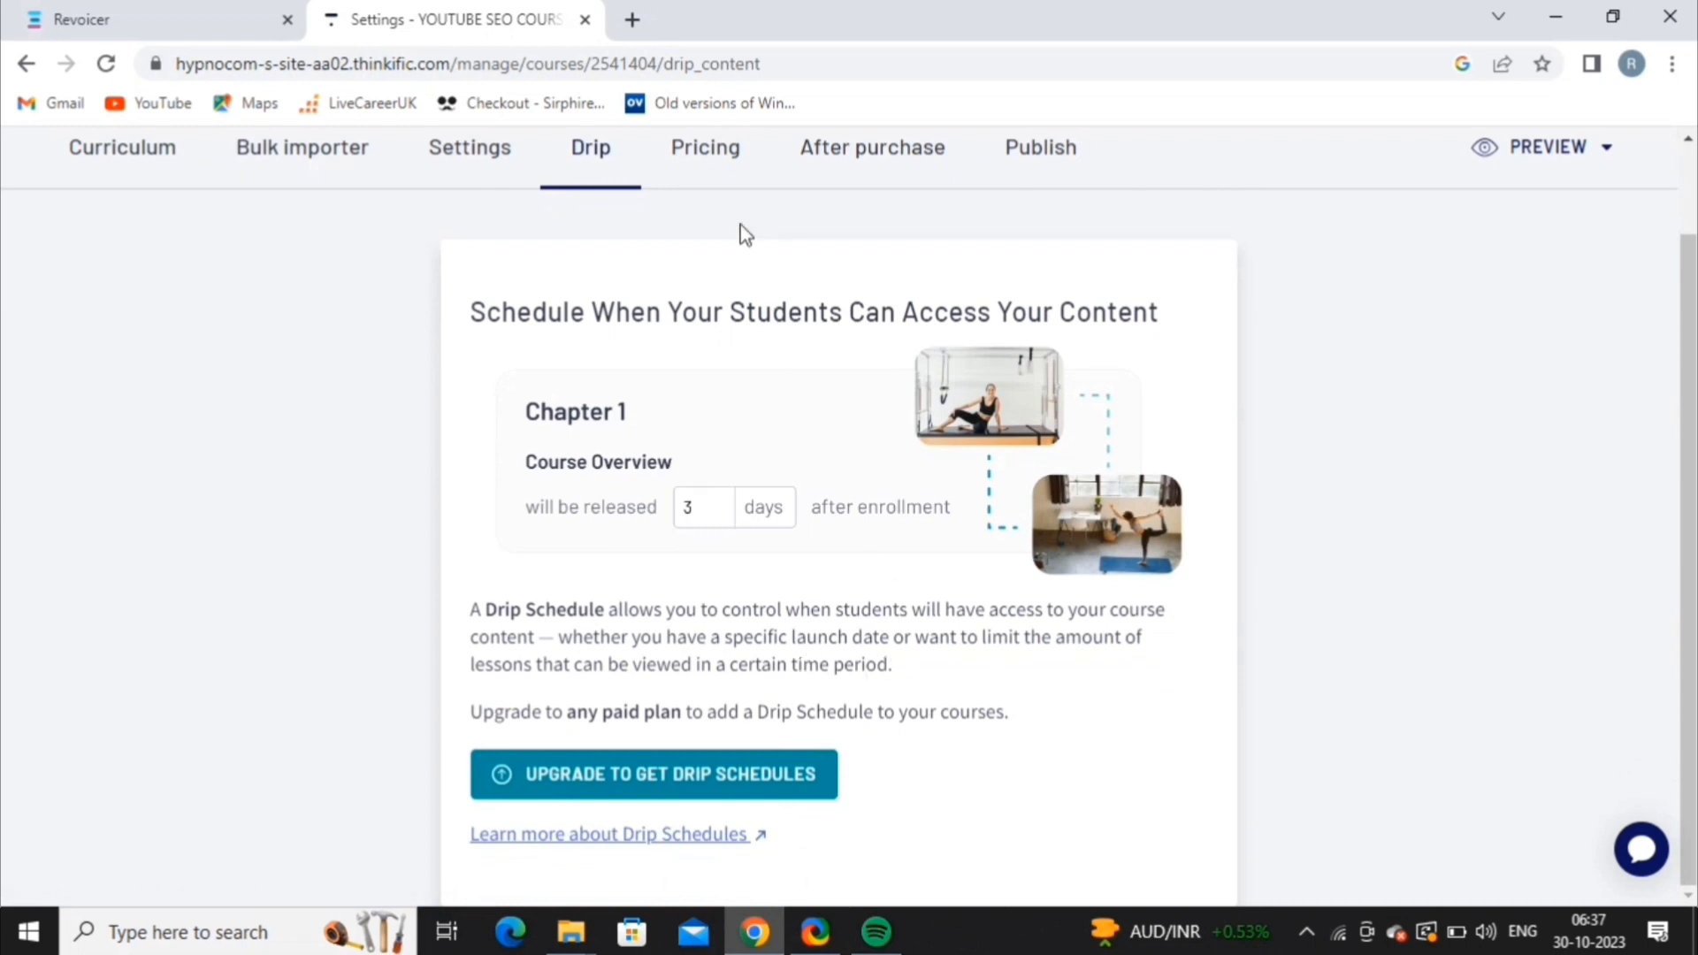
left_click(719, 177)
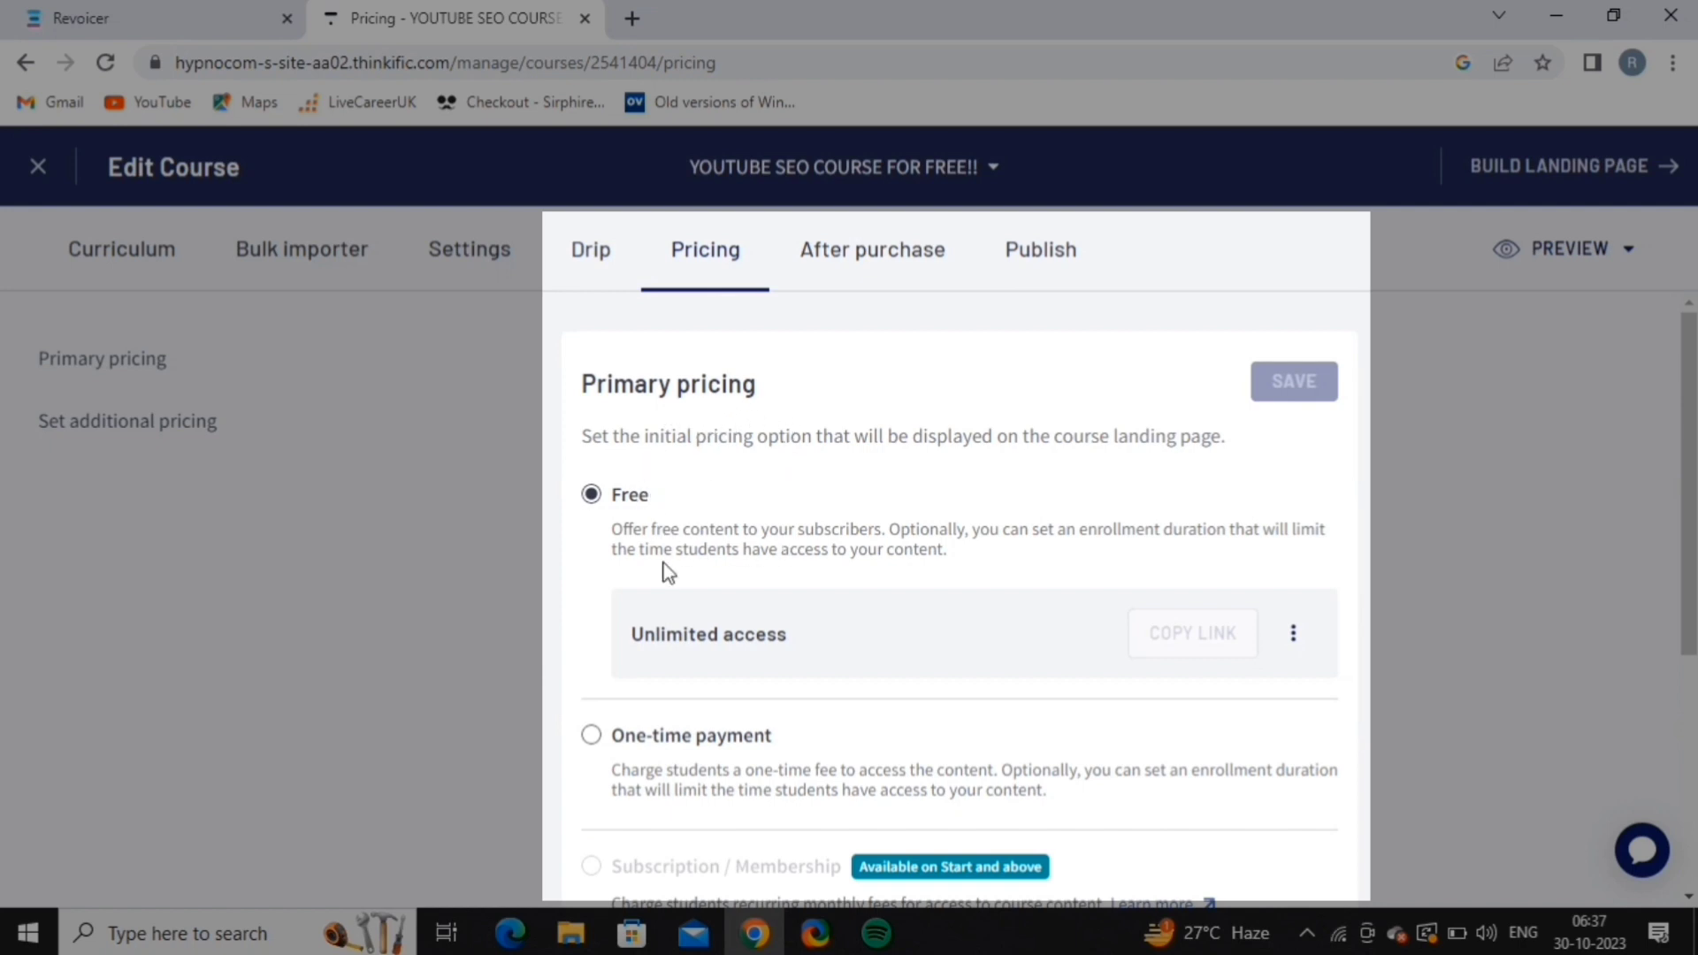
View the After purchase settings, which require upgrading to the Start plan.
scroll(668, 572, "down", 1)
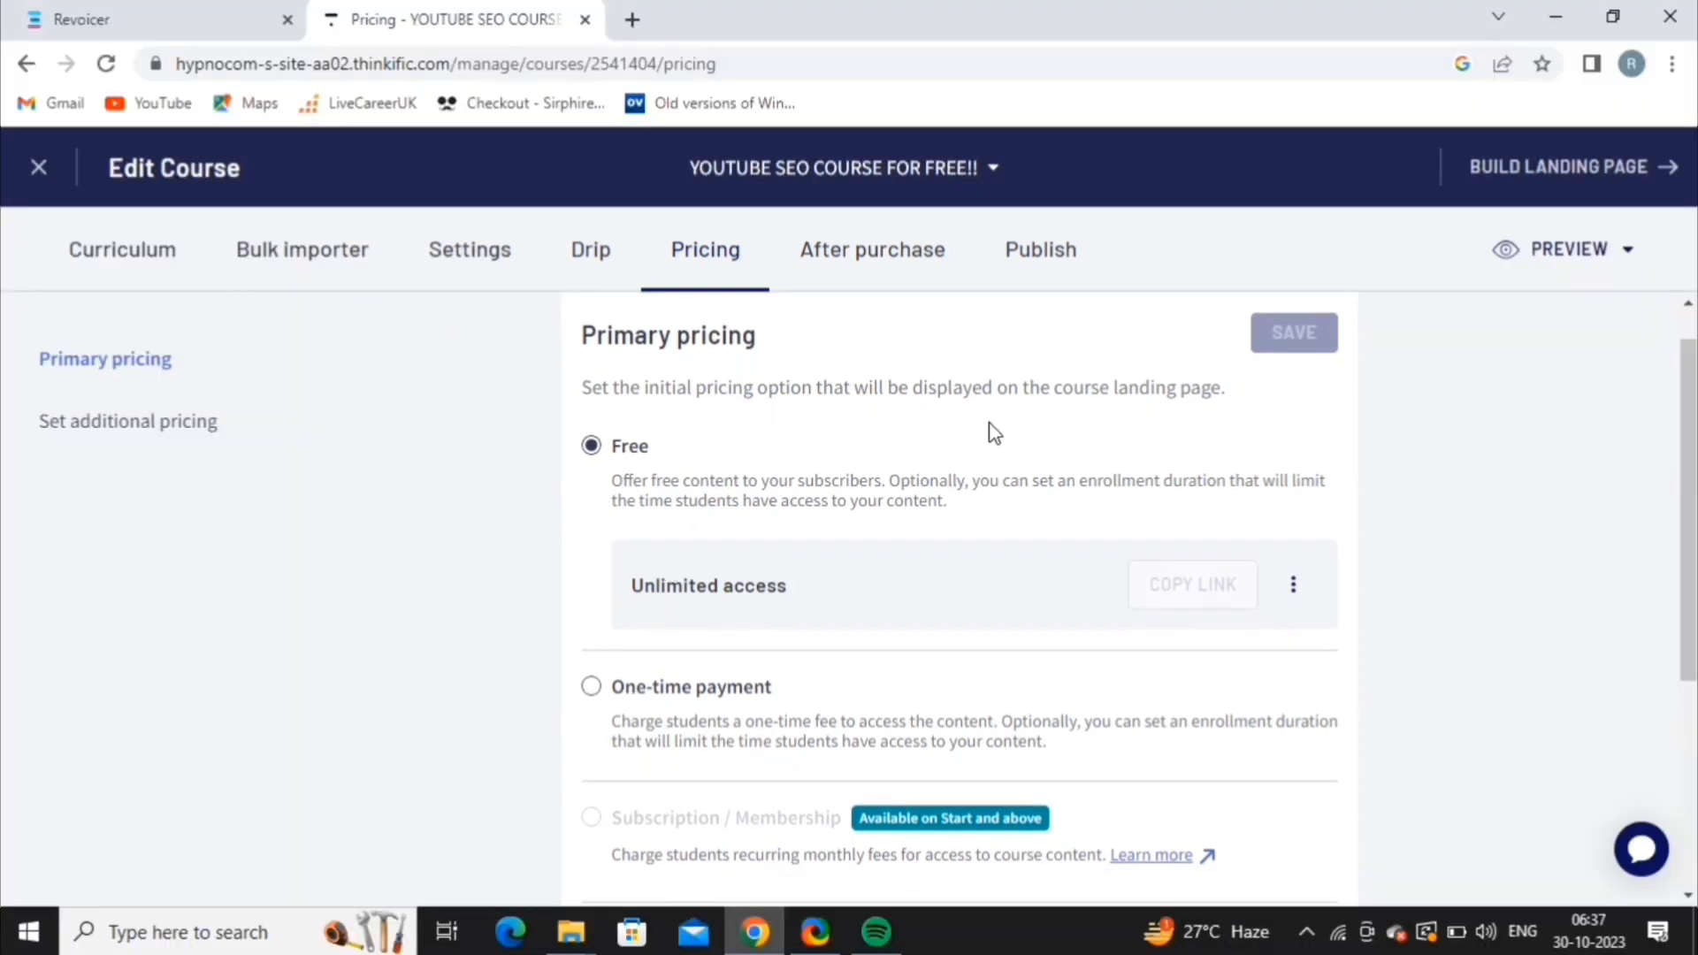
scroll(995, 433, "up", 1)
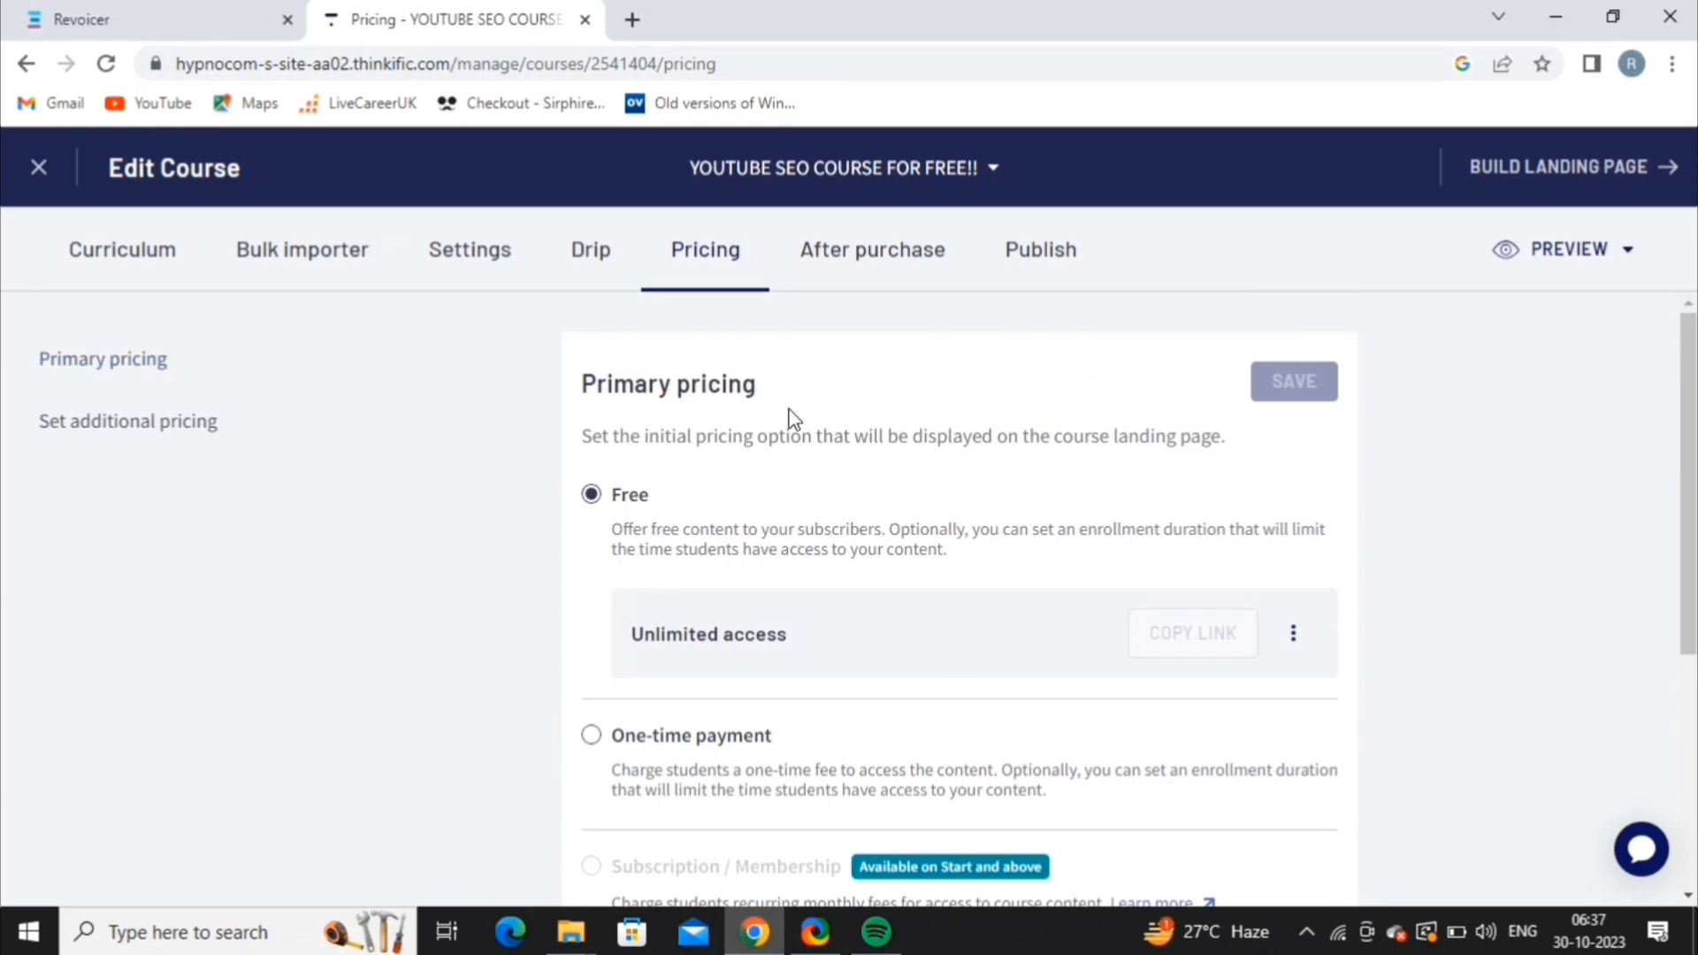
left_click(884, 257)
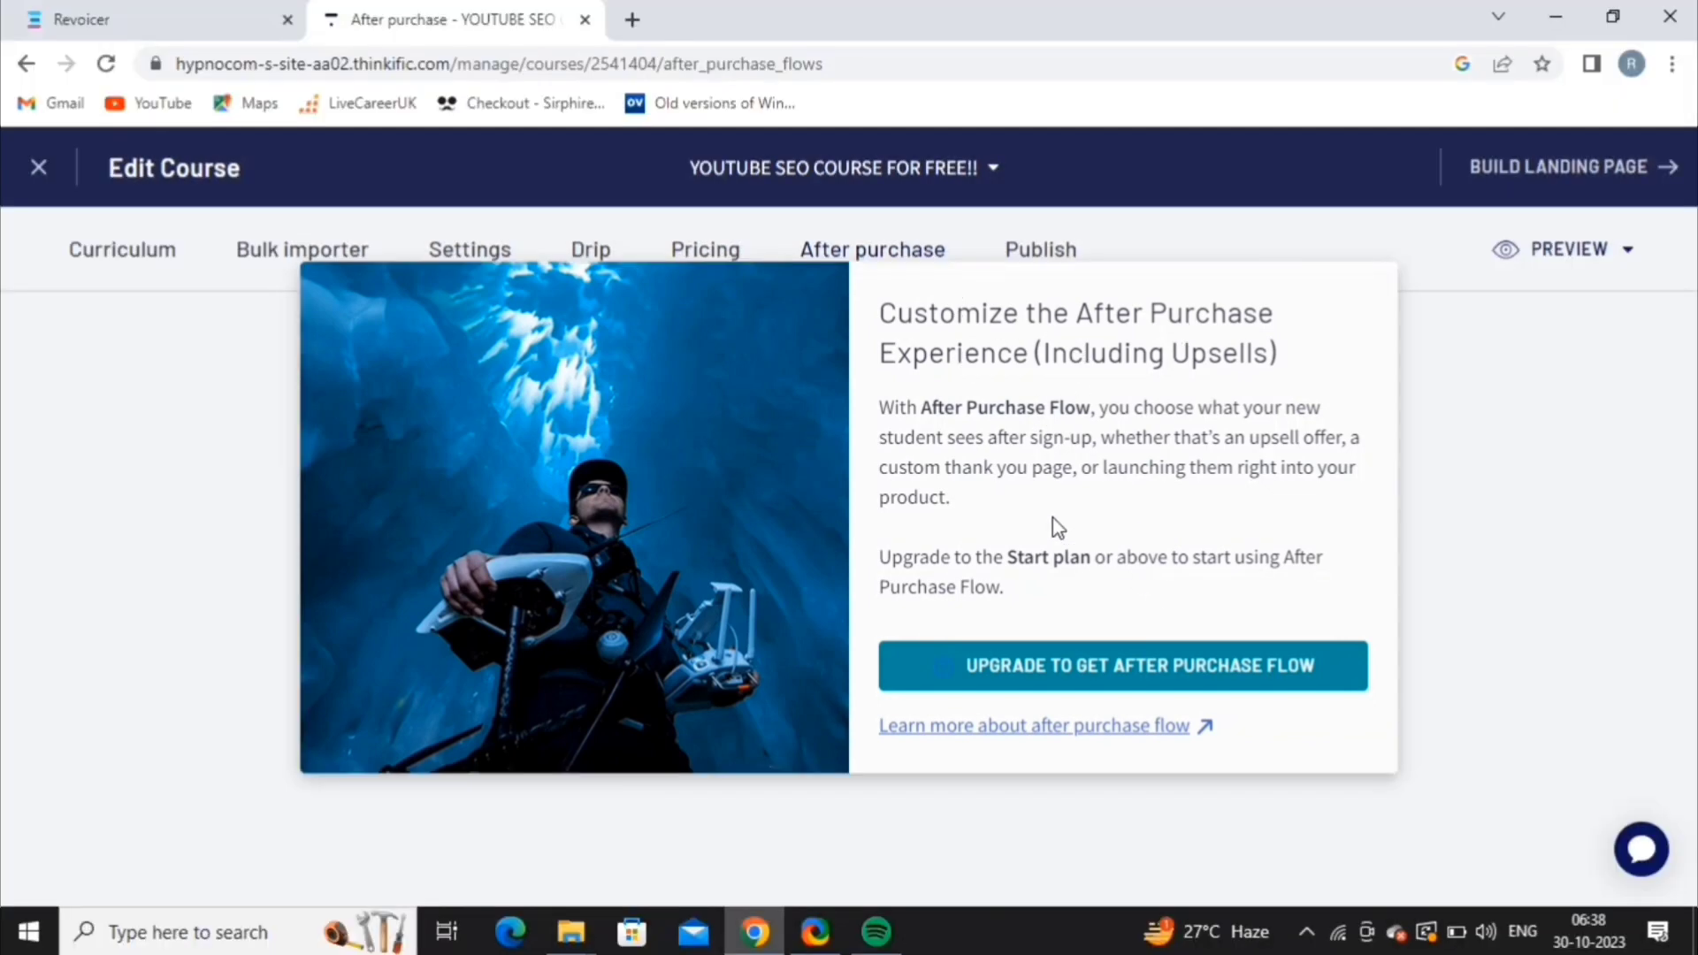
View the Publish tab showing the course's status as Draft.
left_click(1052, 259)
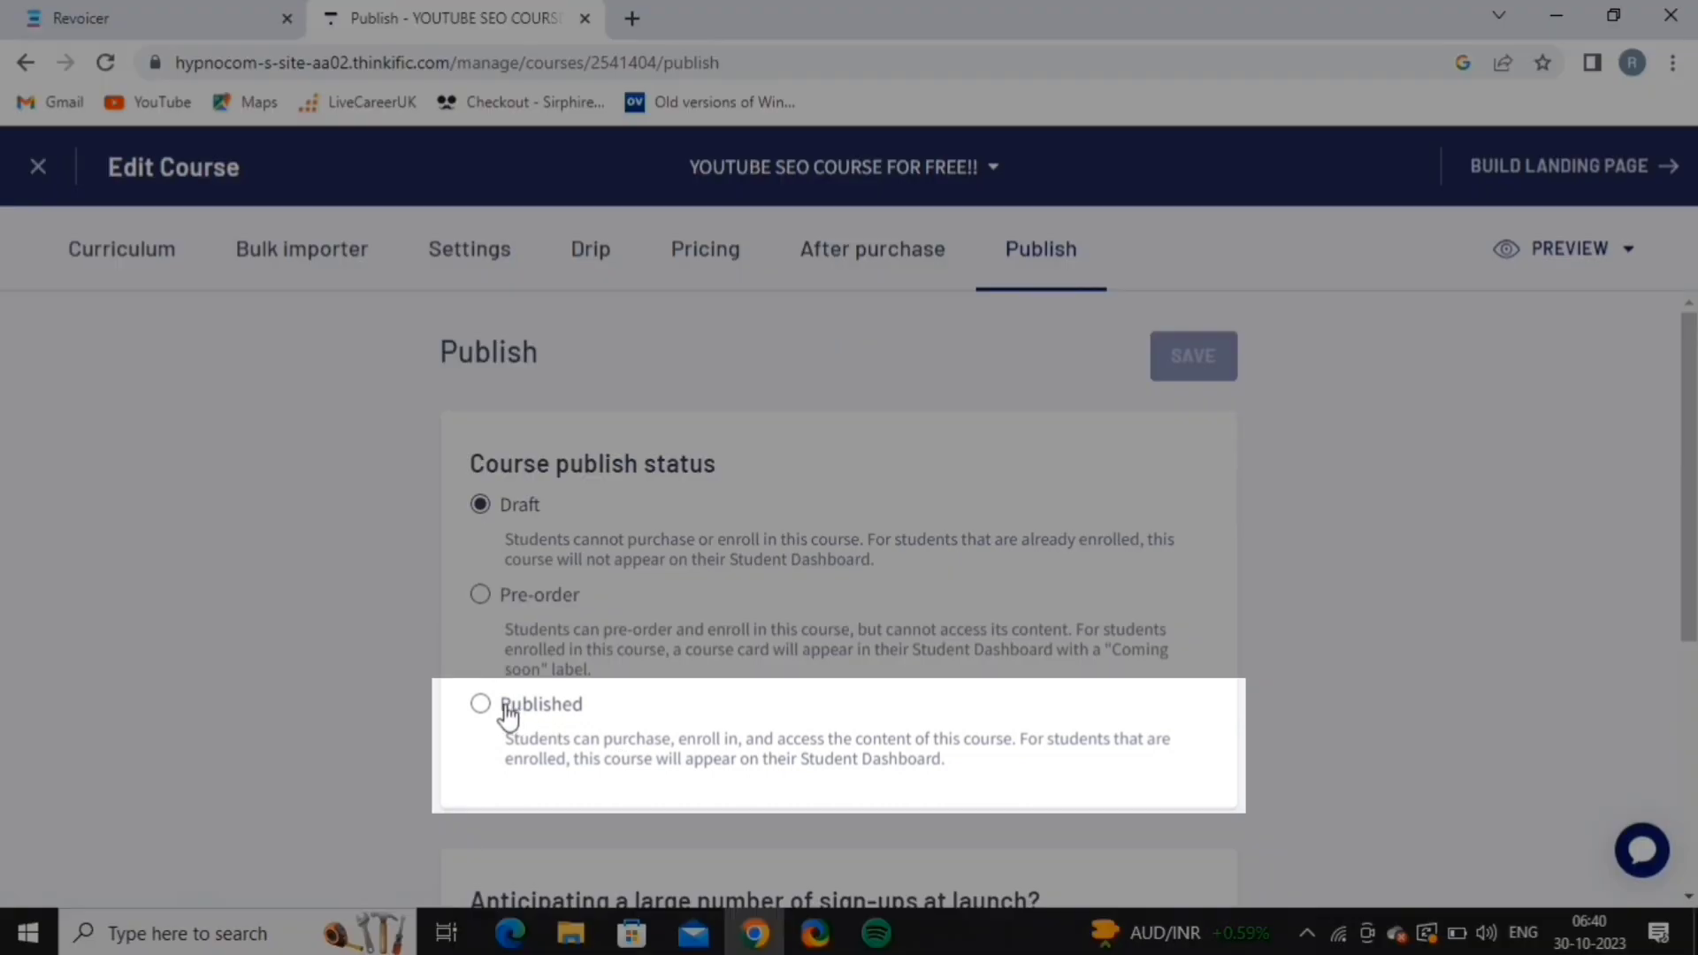
Set the course status to Published, save it, and check the preview options.
left_click(509, 713)
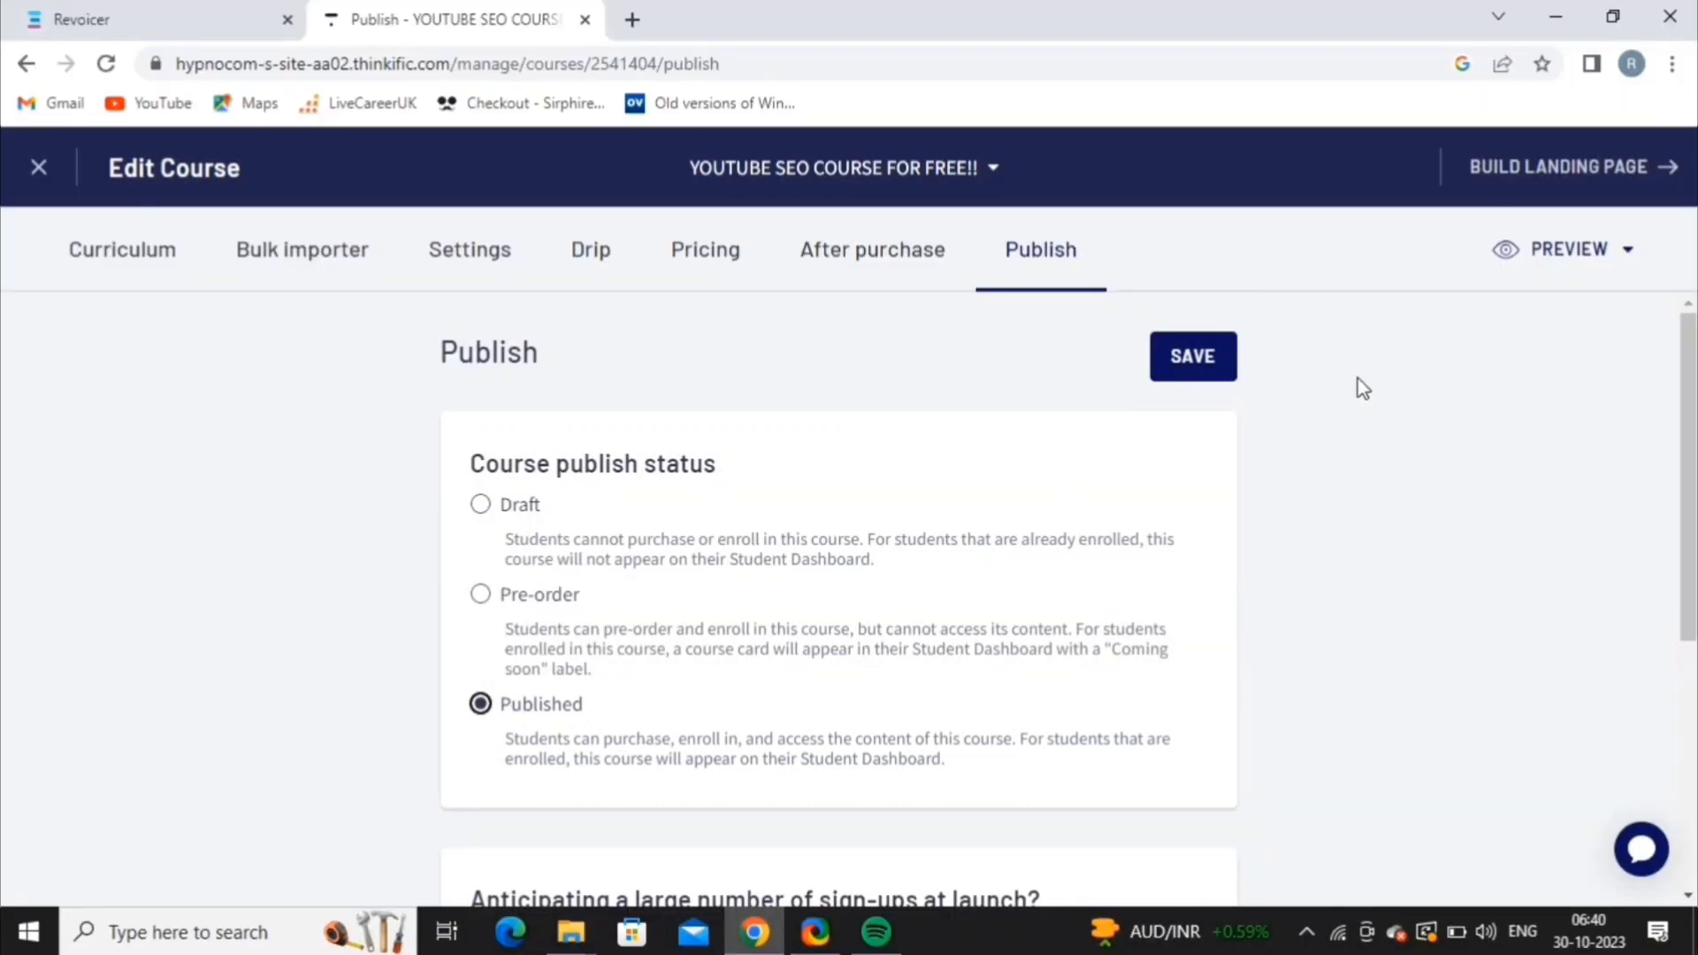
left_click(1196, 358)
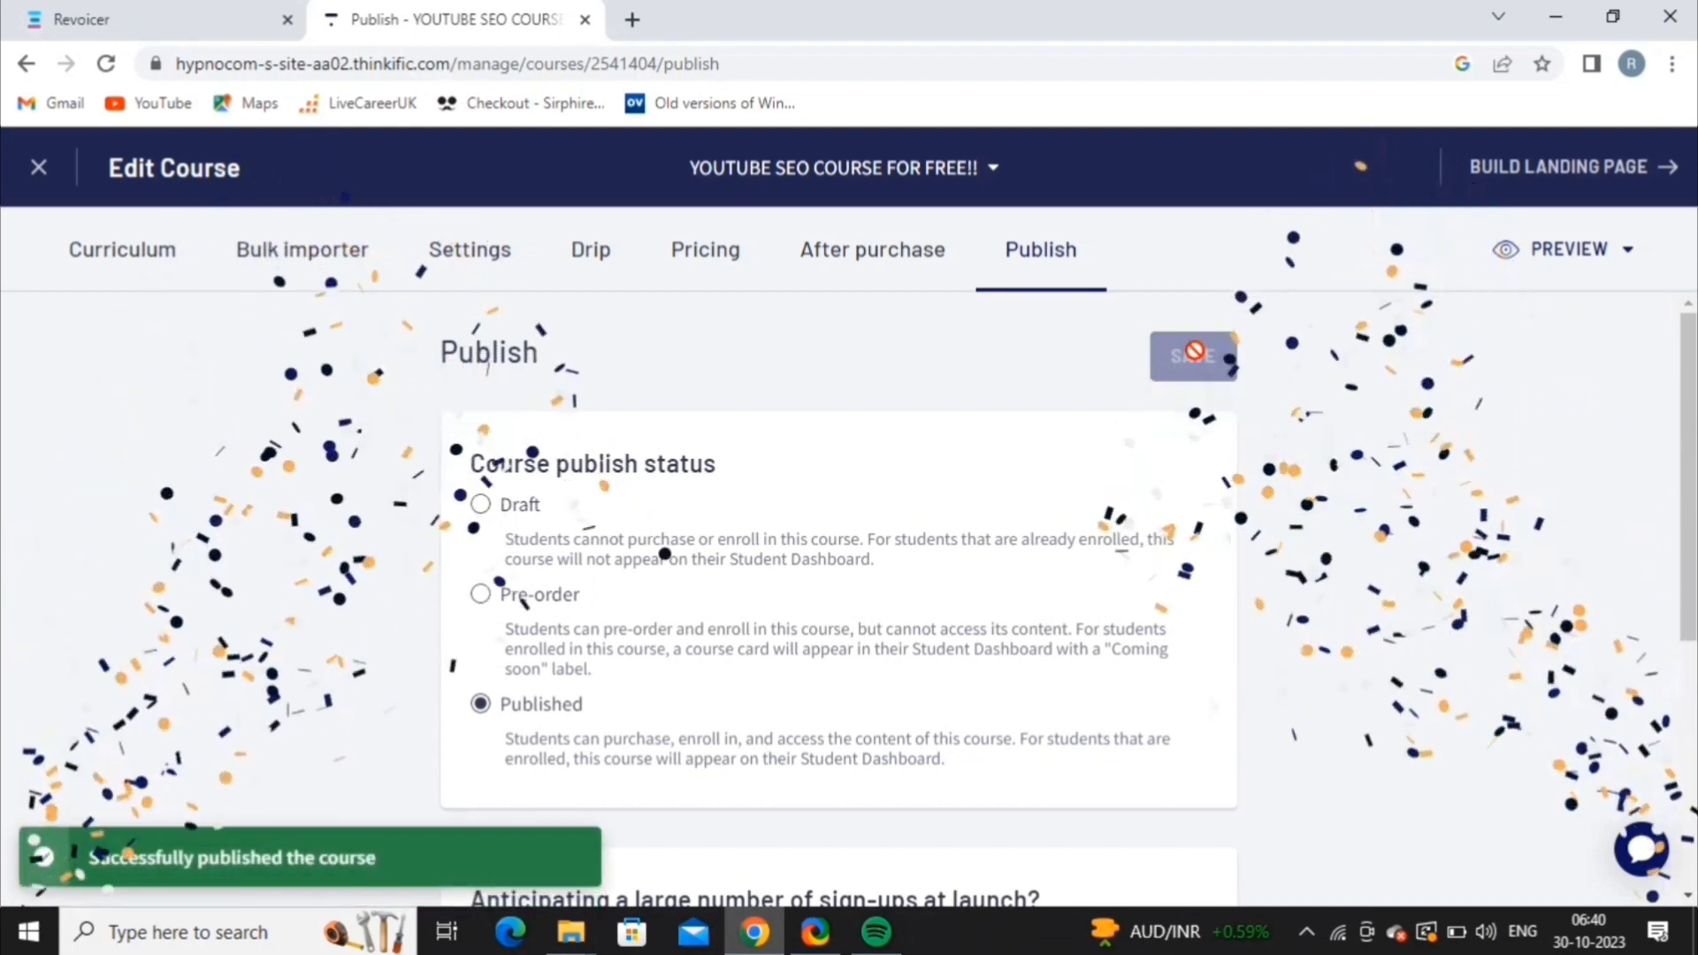
left_click(1509, 259)
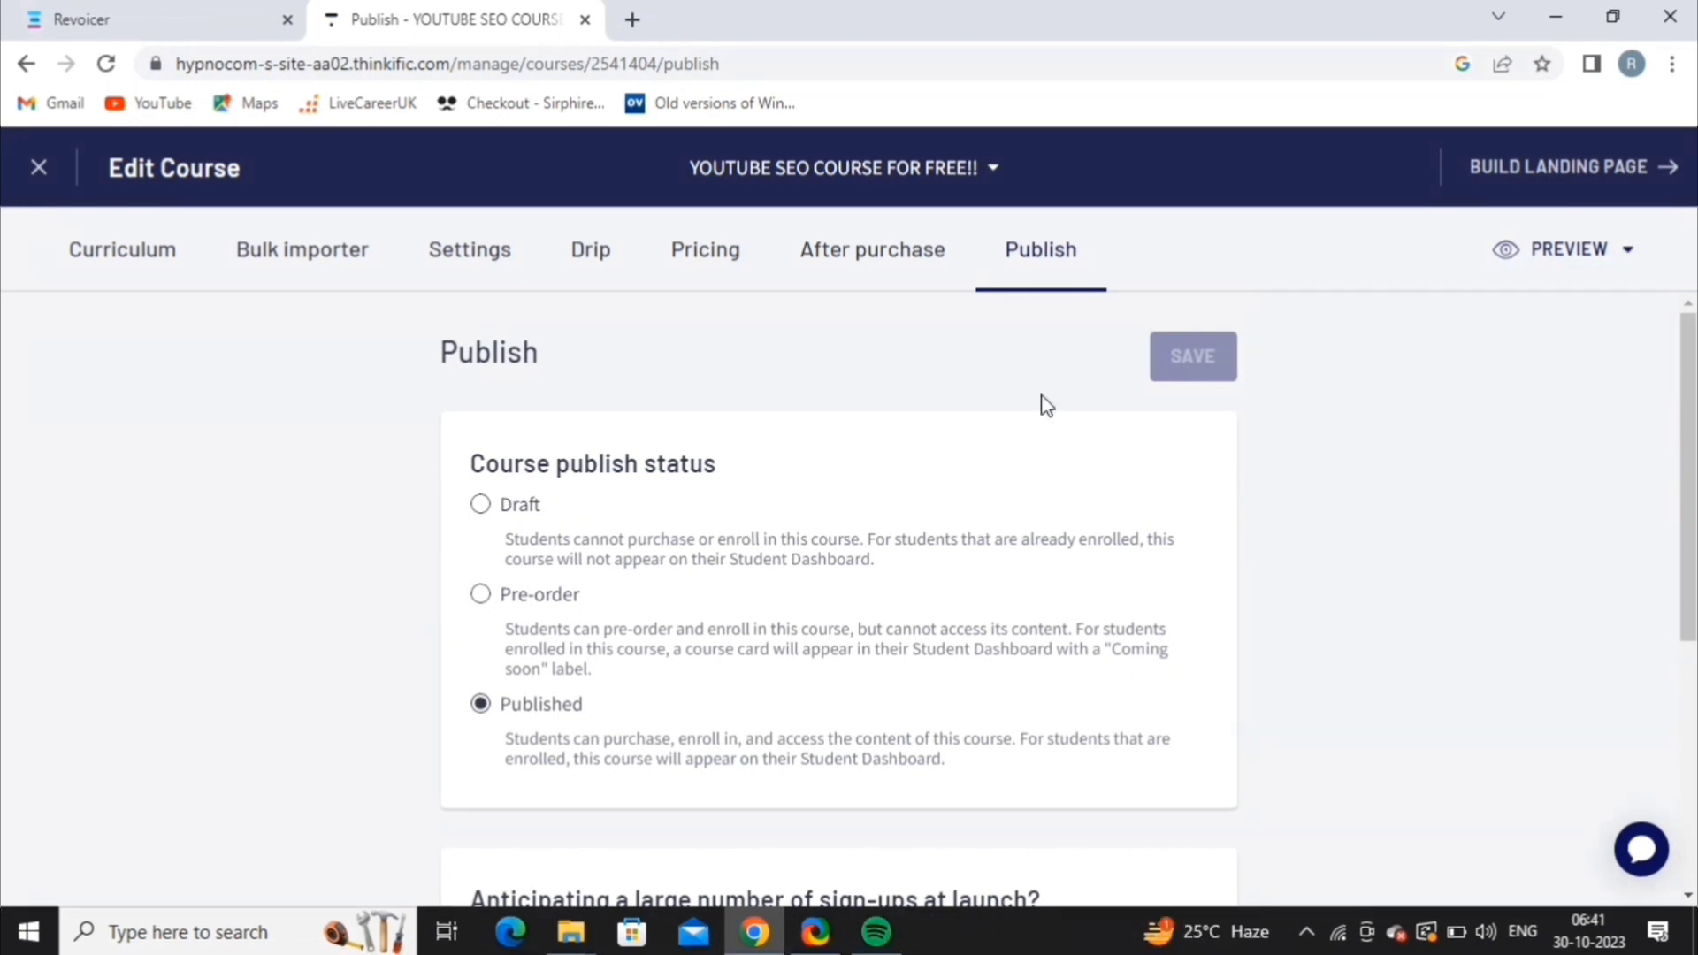
left_click(1042, 258)
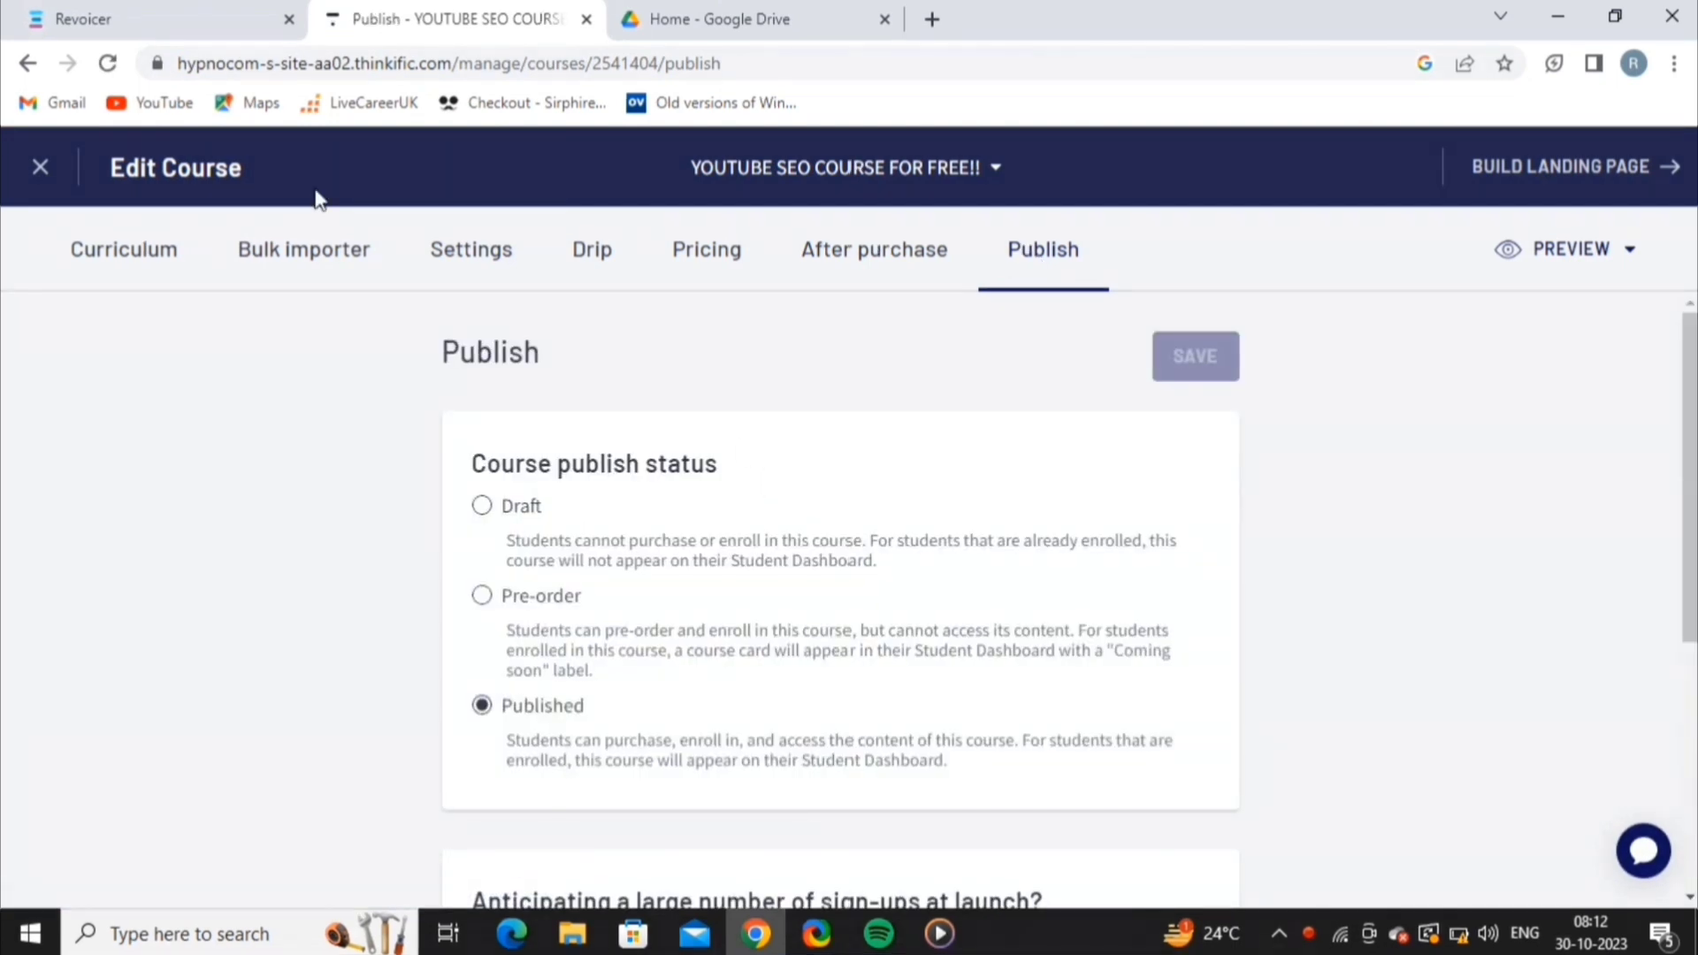
Leave the course editor and browse installable themes in the Theme library.
left_click(32, 187)
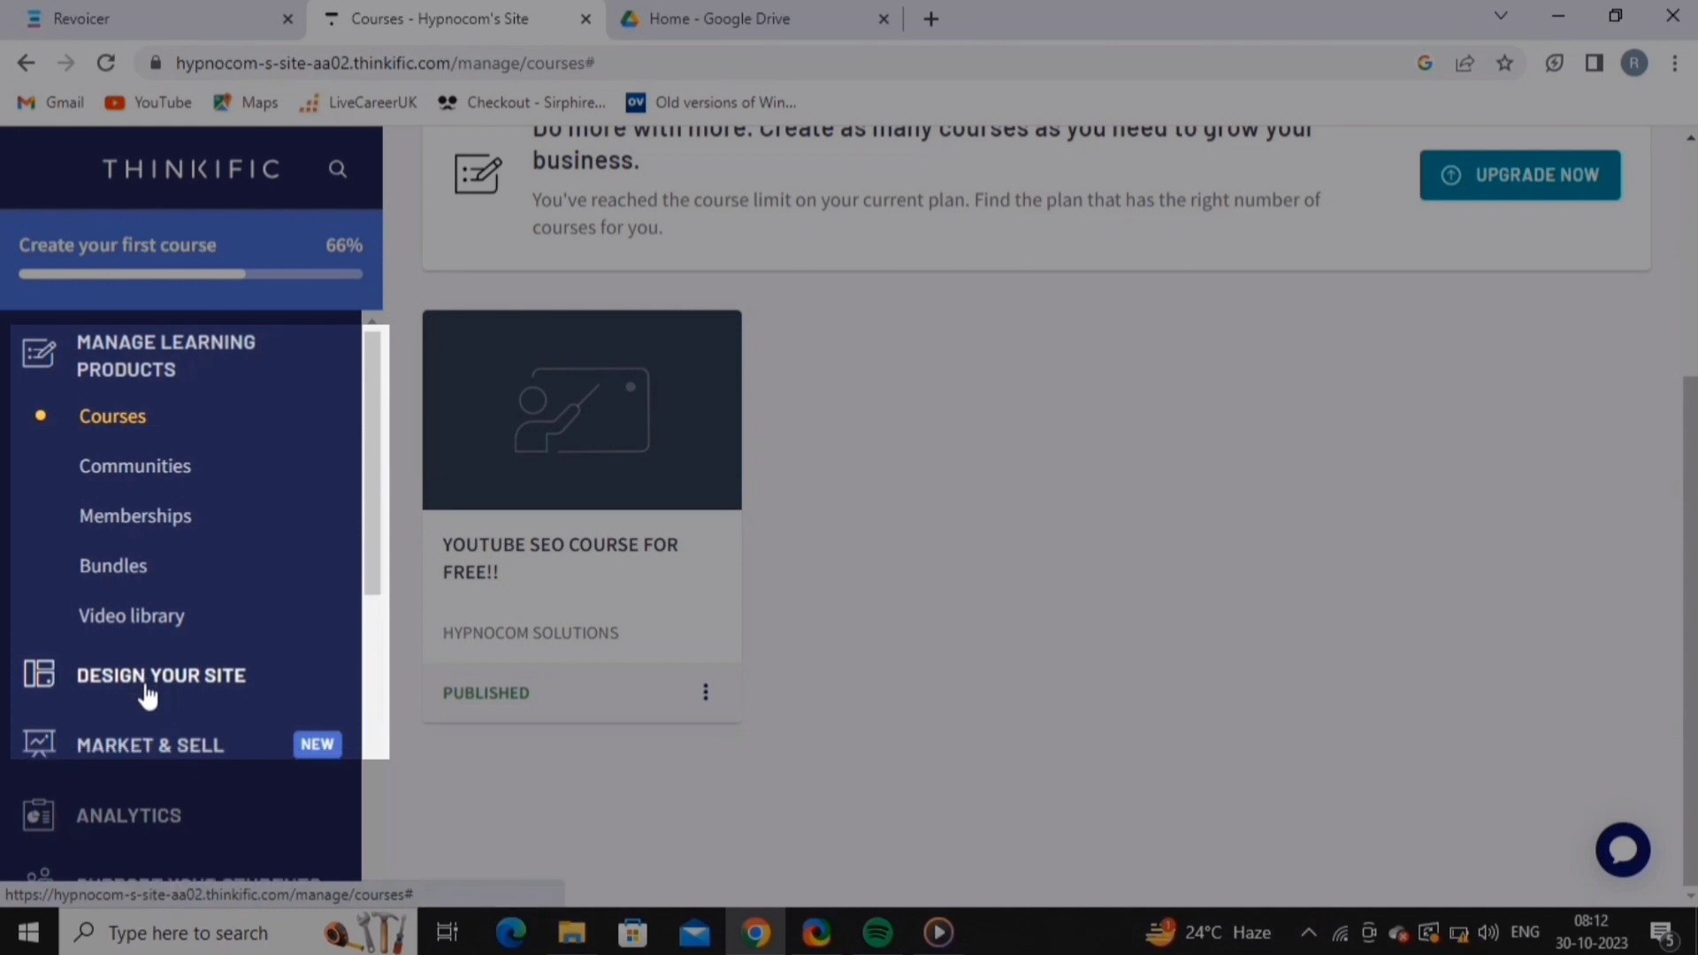
left_click(148, 693)
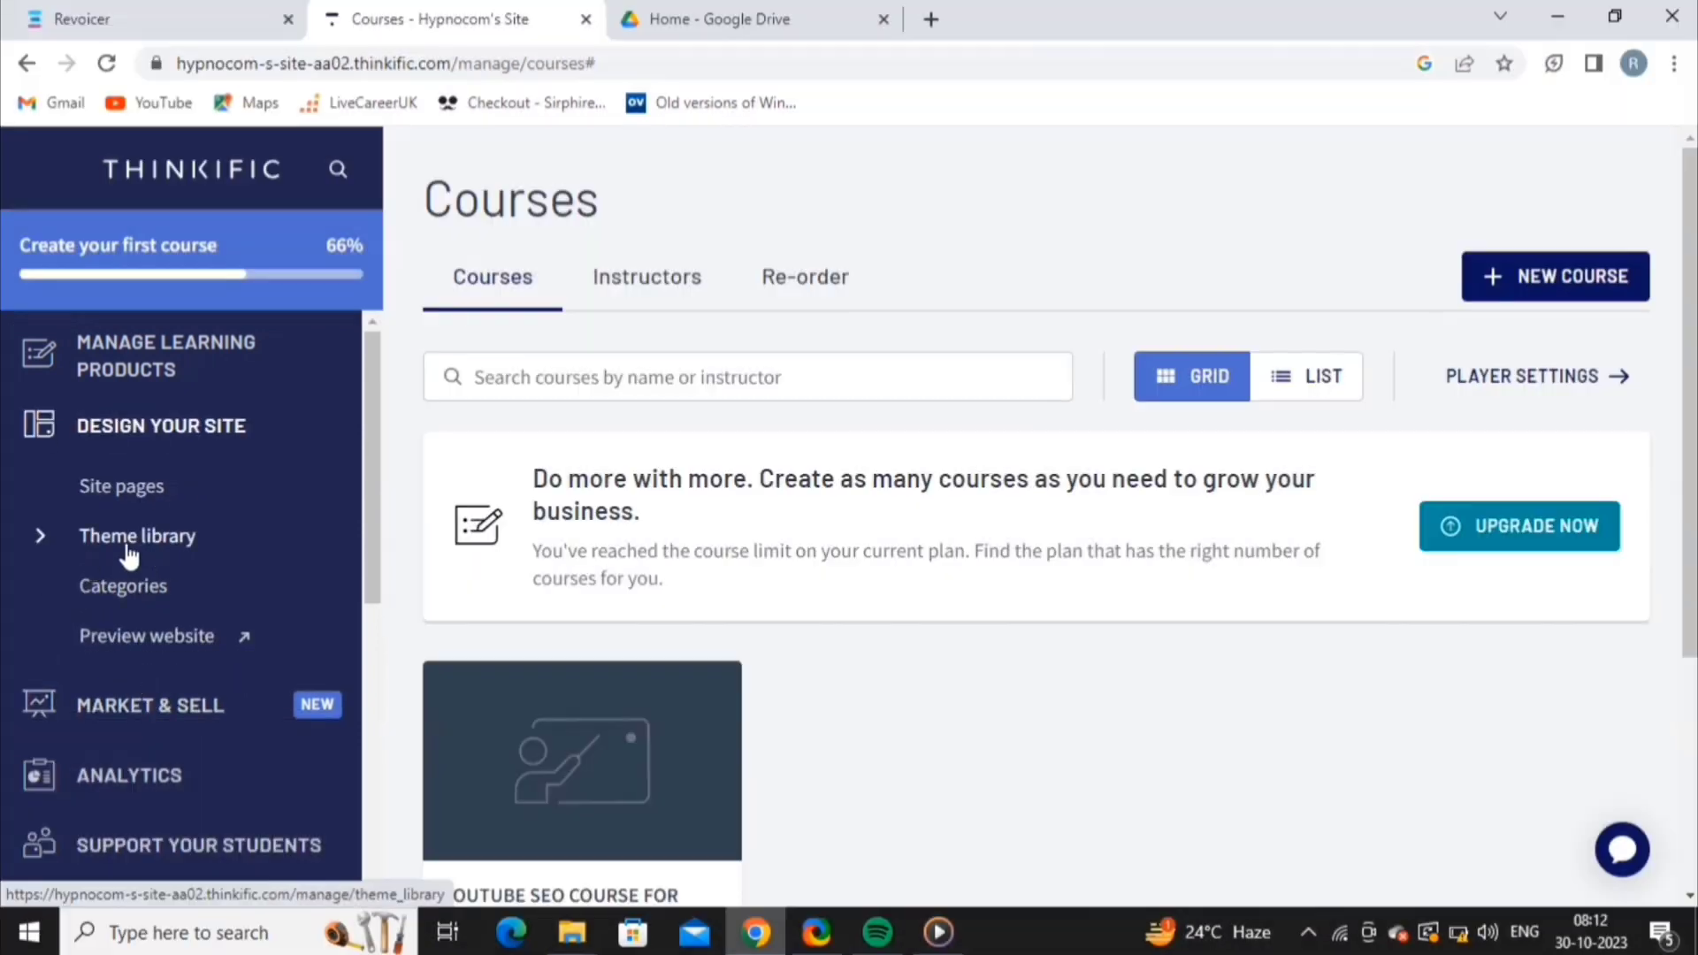
left_click(157, 554)
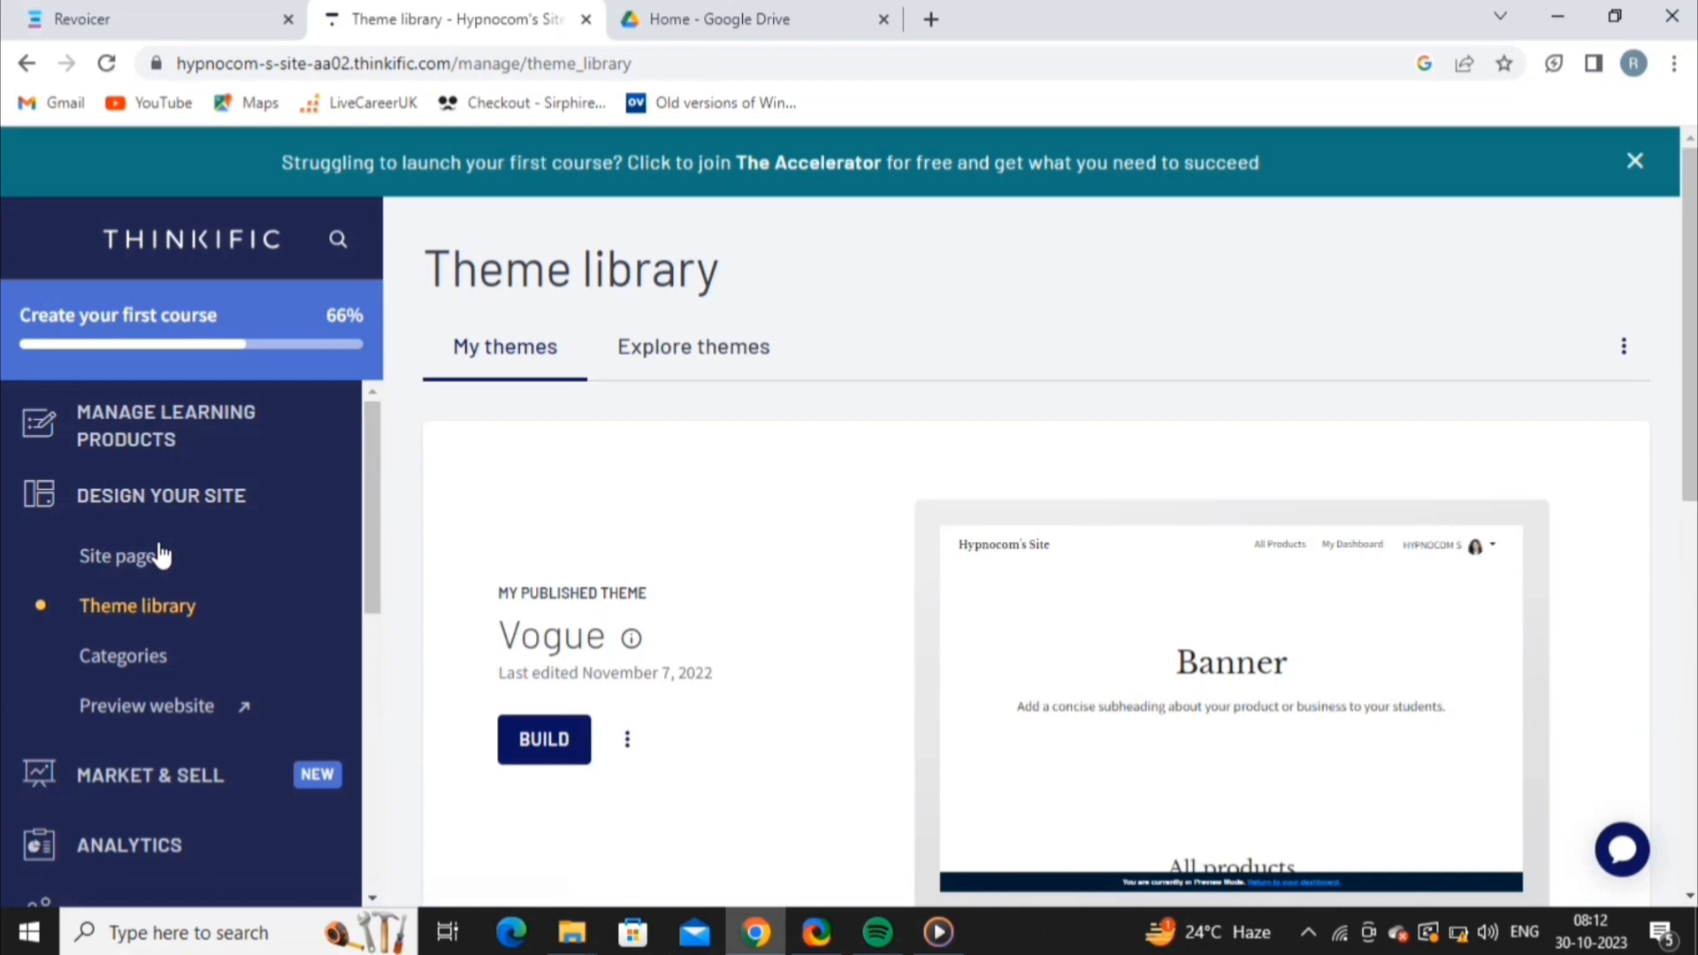
left_click(740, 357)
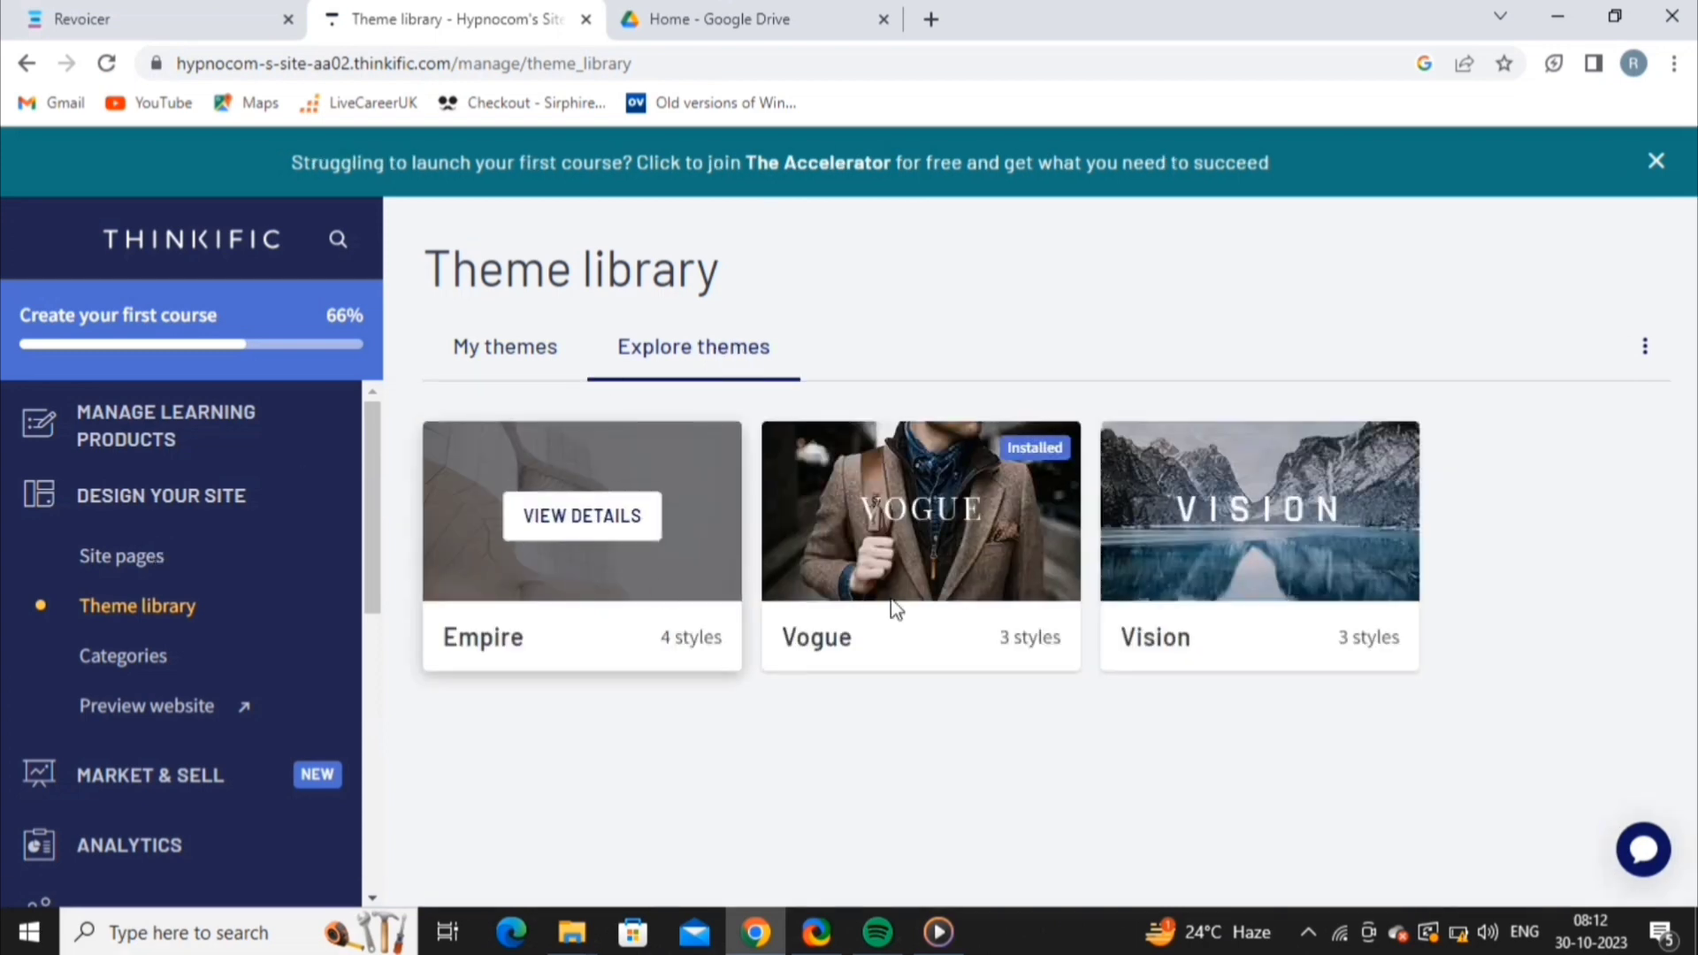
Install the Empire theme, copying the existing Vogue content into it.
mouse_move(1255, 540)
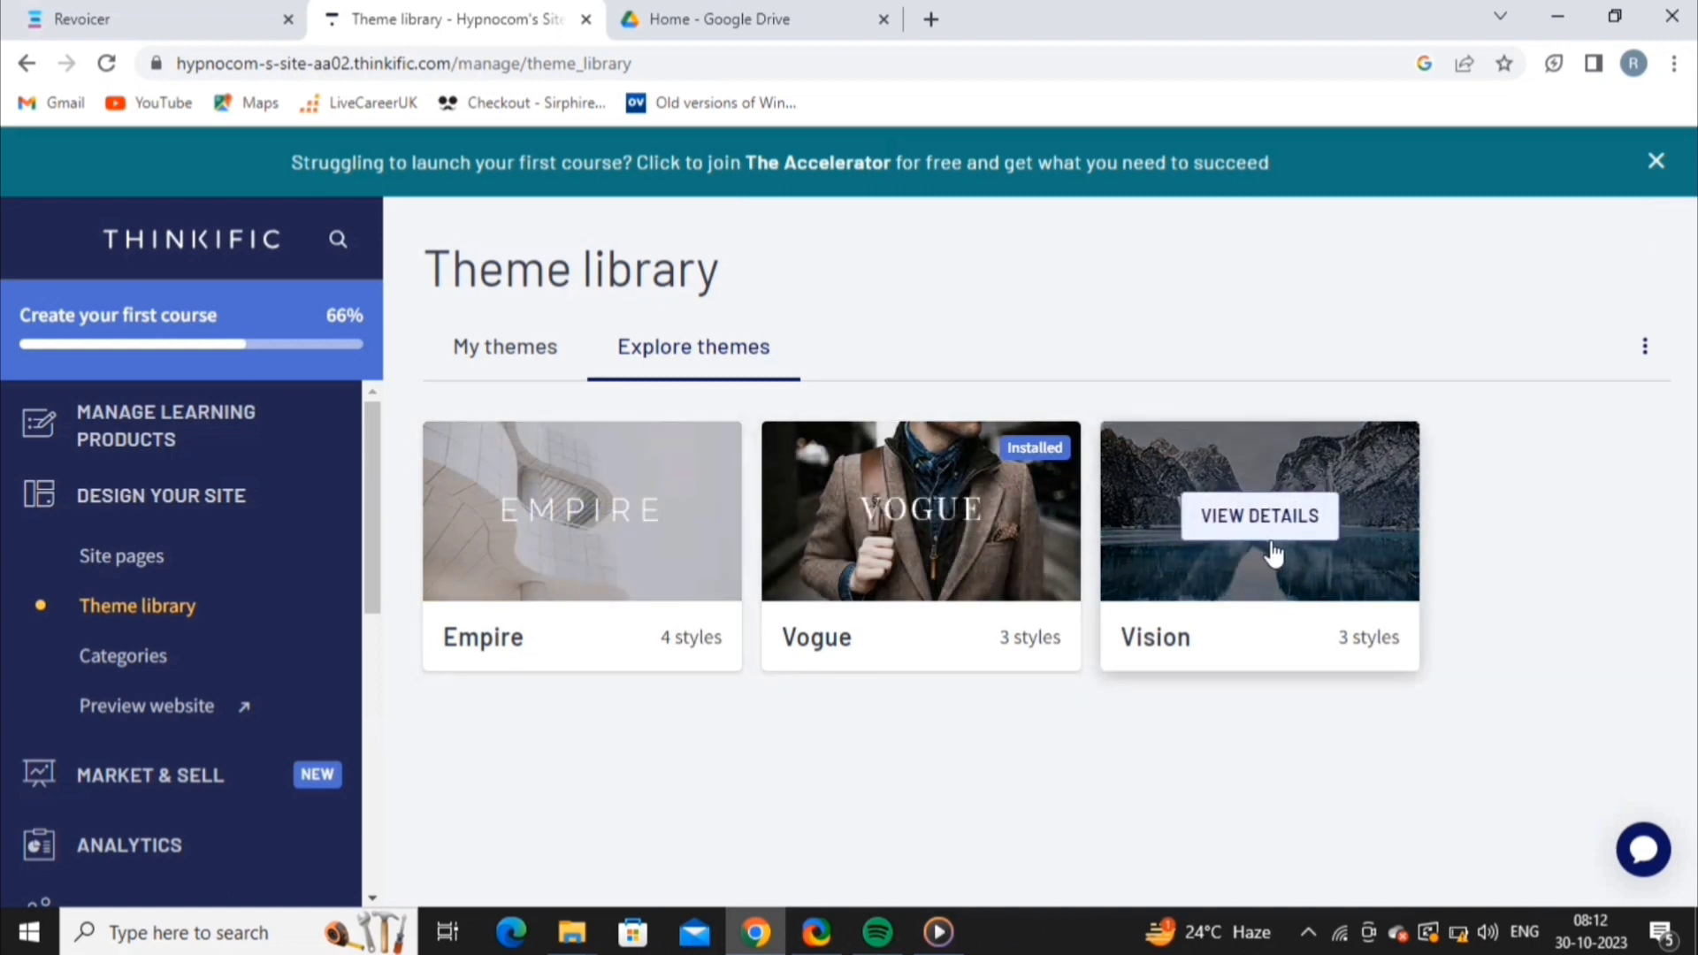
mouse_move(647, 572)
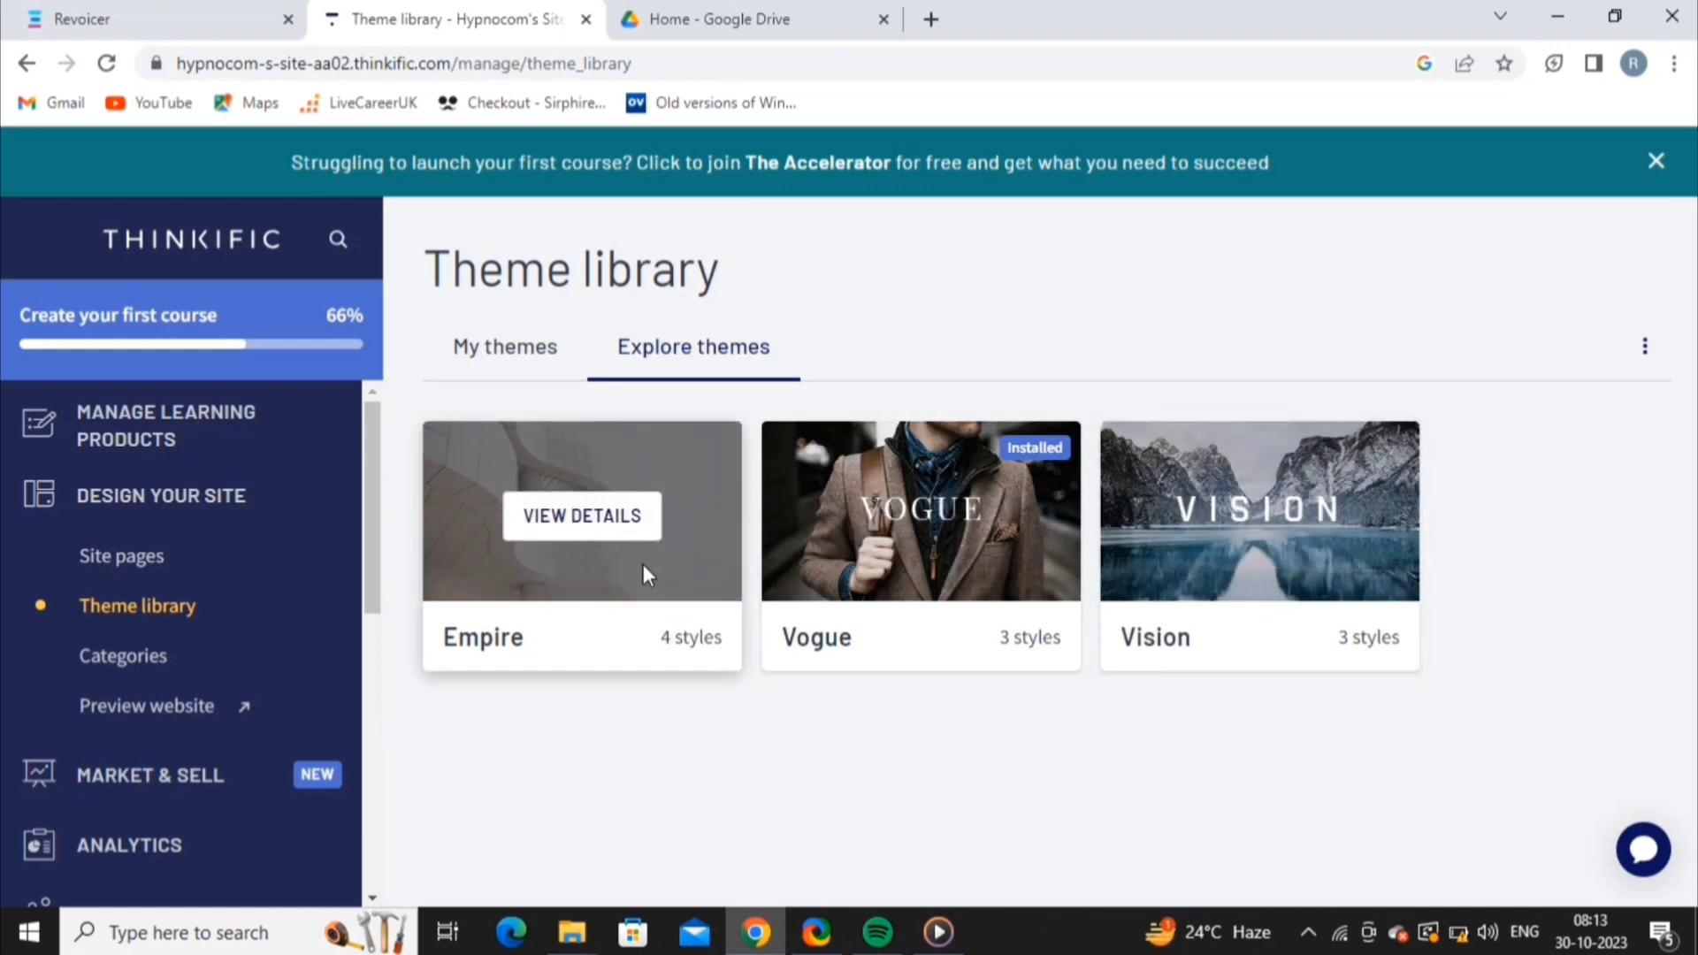
left_click(609, 529)
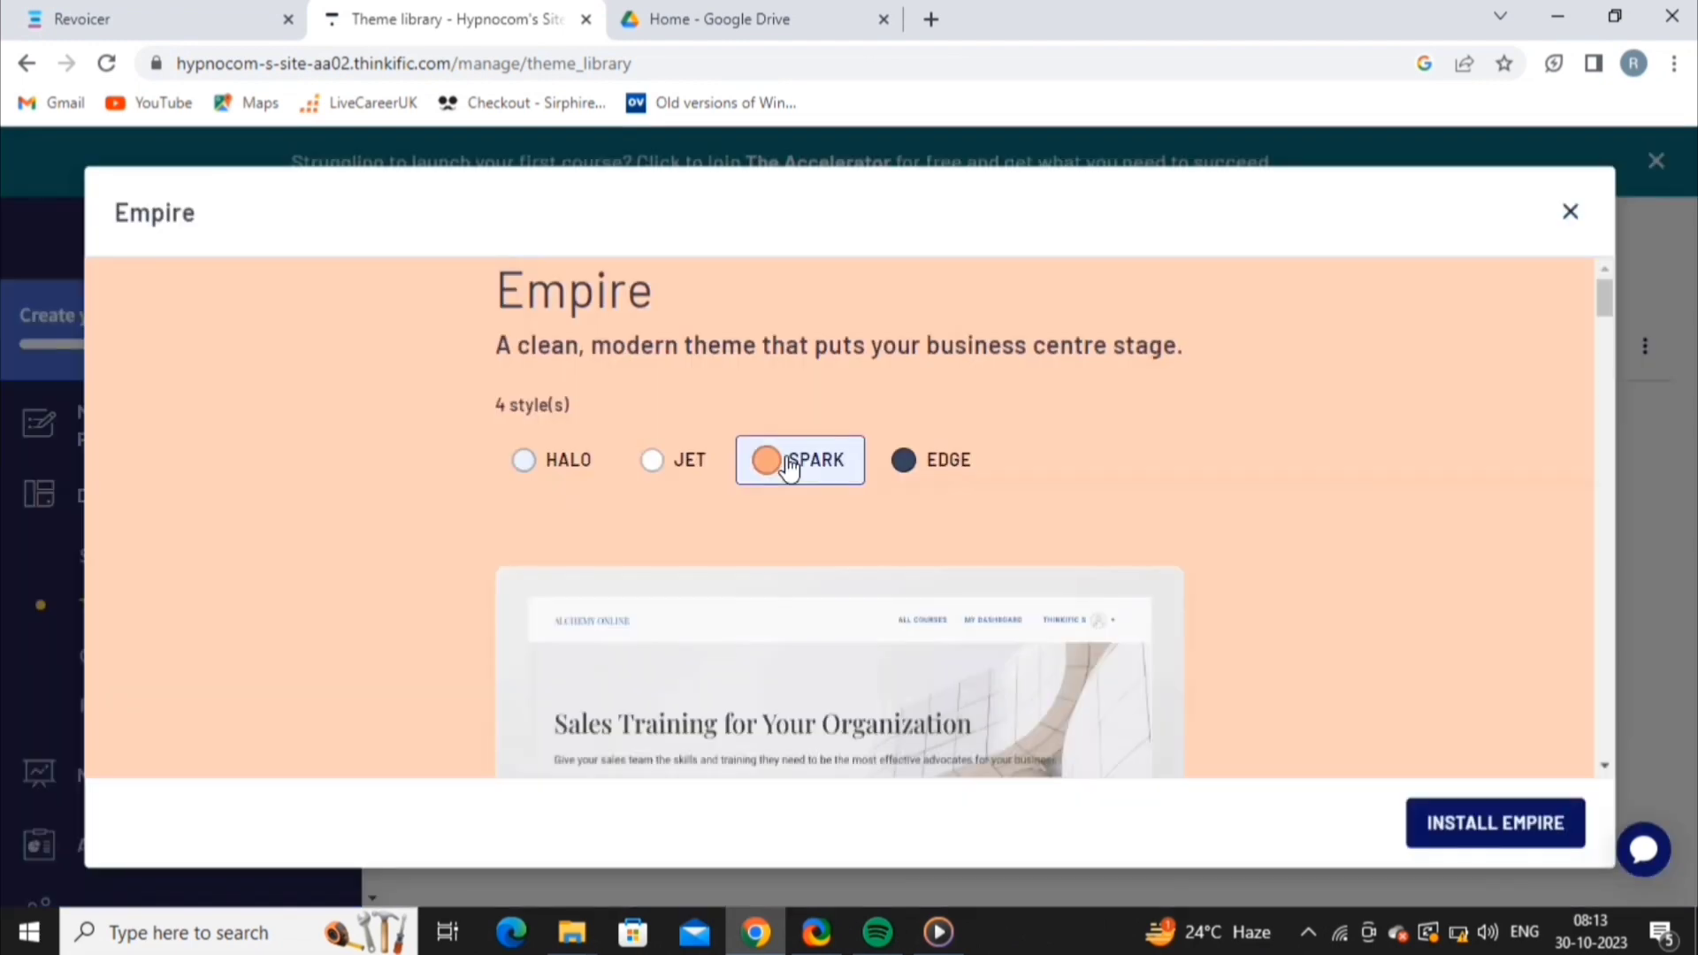
left_click(1536, 839)
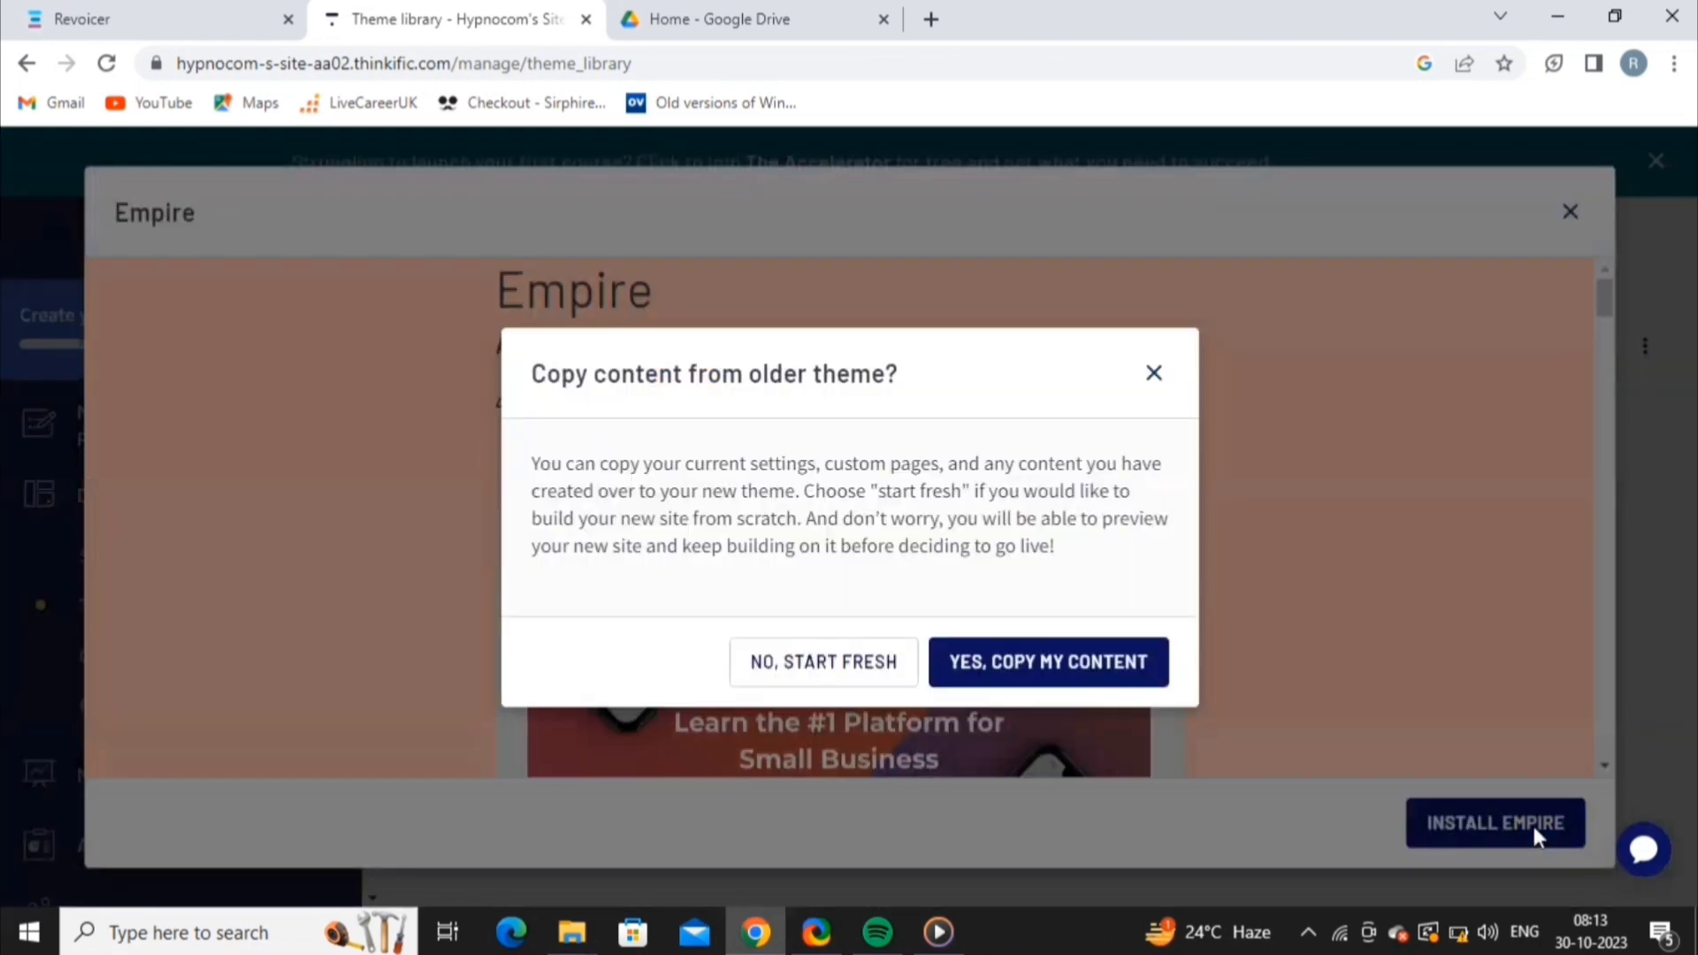
left_click(1054, 674)
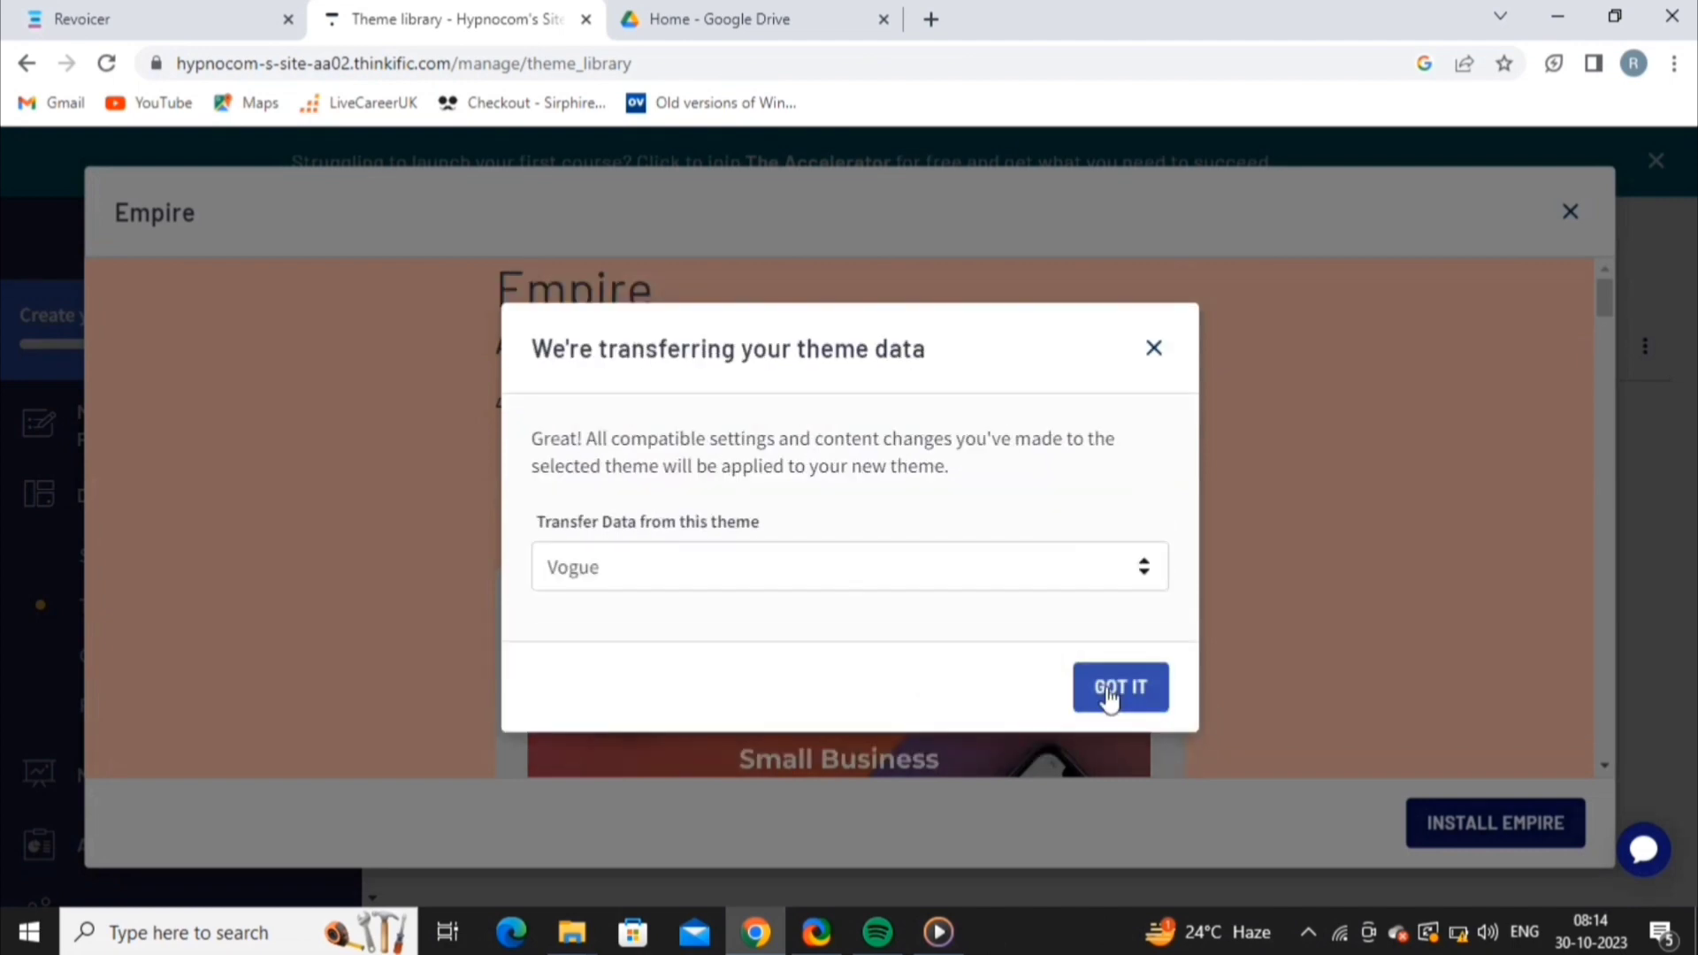
left_click(1107, 687)
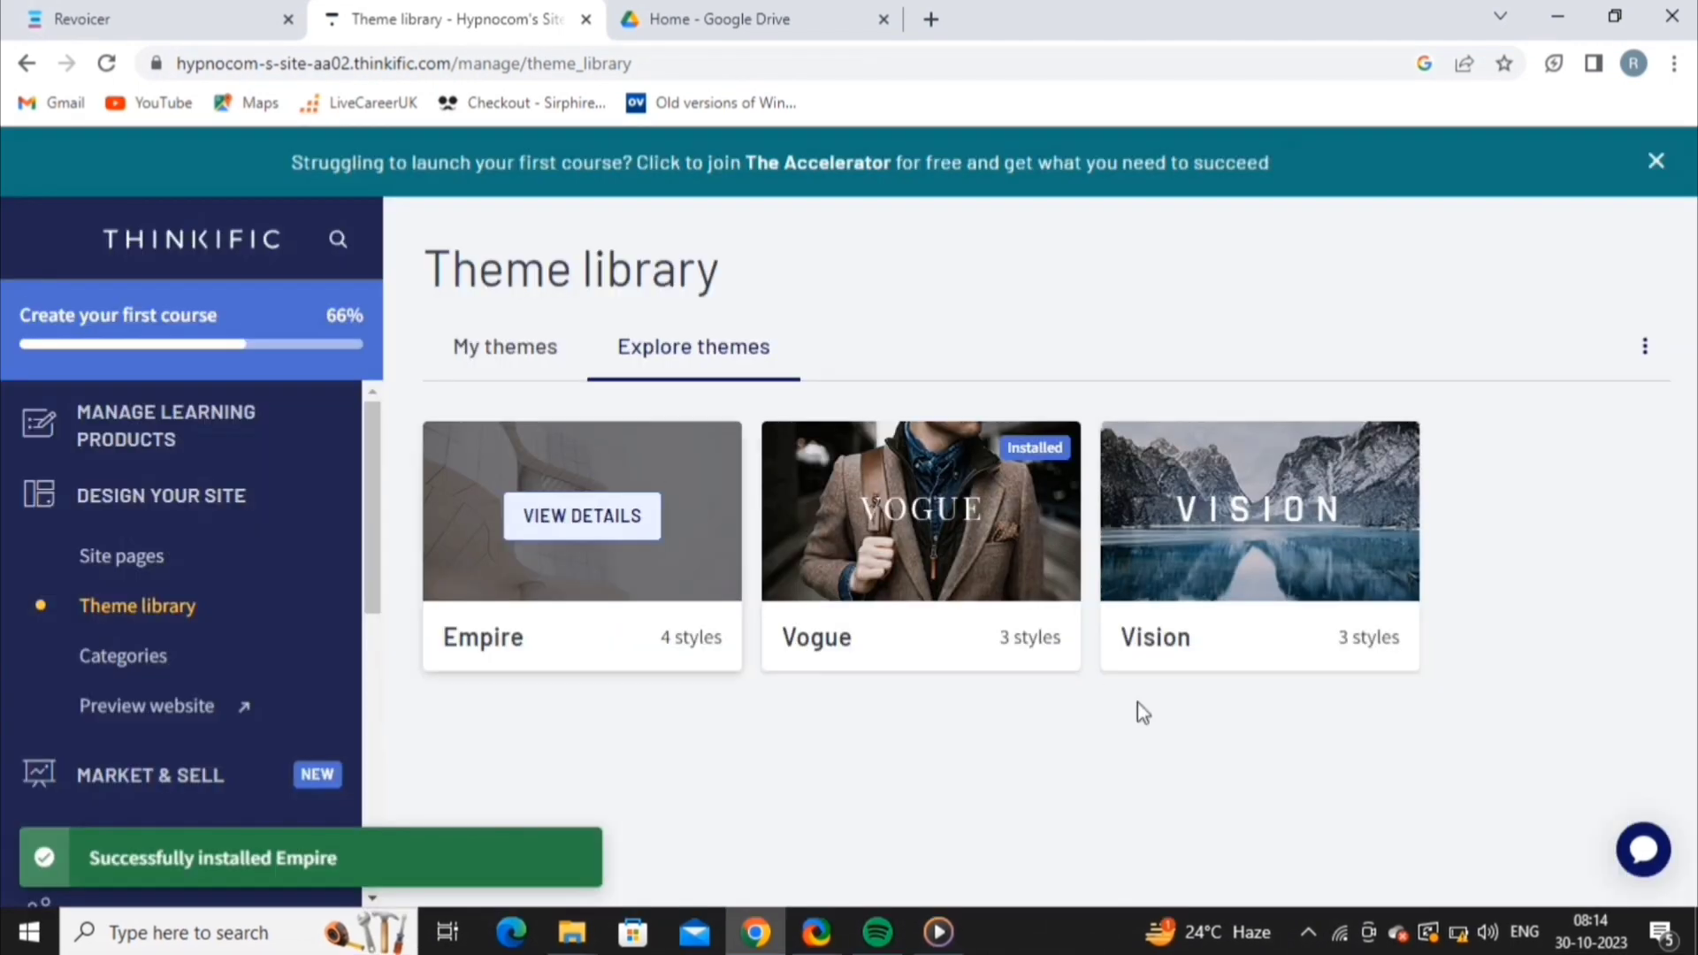
Publish the installed Empire theme from My themes, replacing Vogue as the live site.
left_click(472, 354)
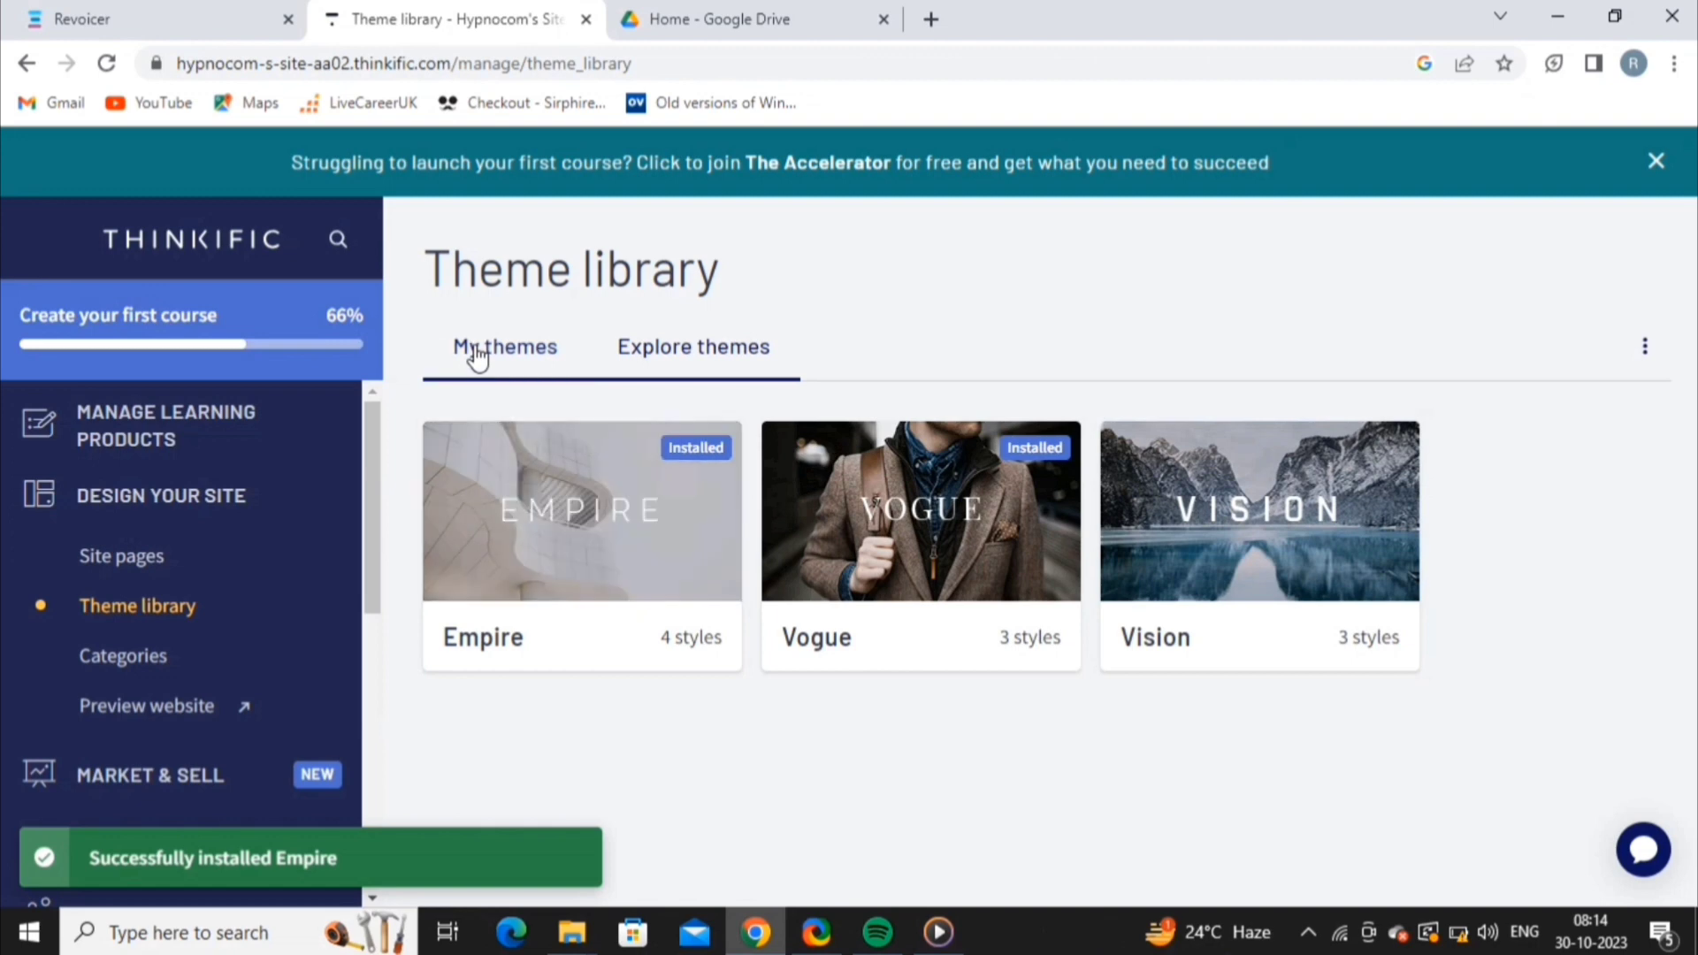
scroll(683, 792, "down", 7)
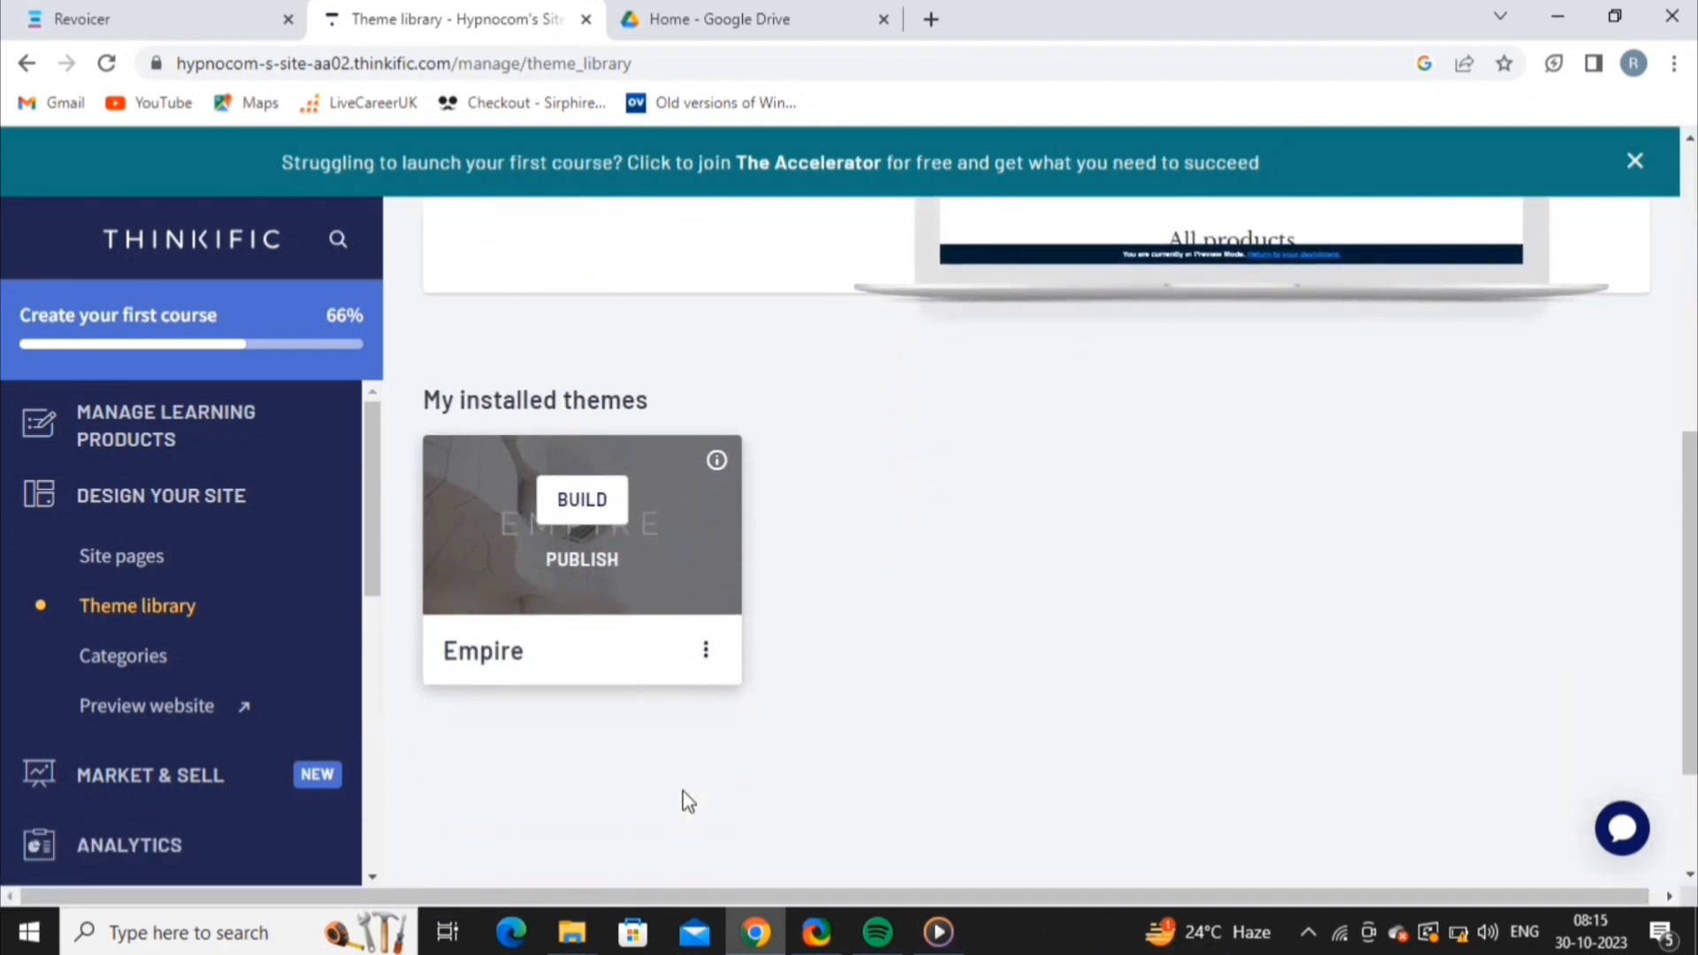
scroll(682, 796, "up", 1)
left_click(591, 659)
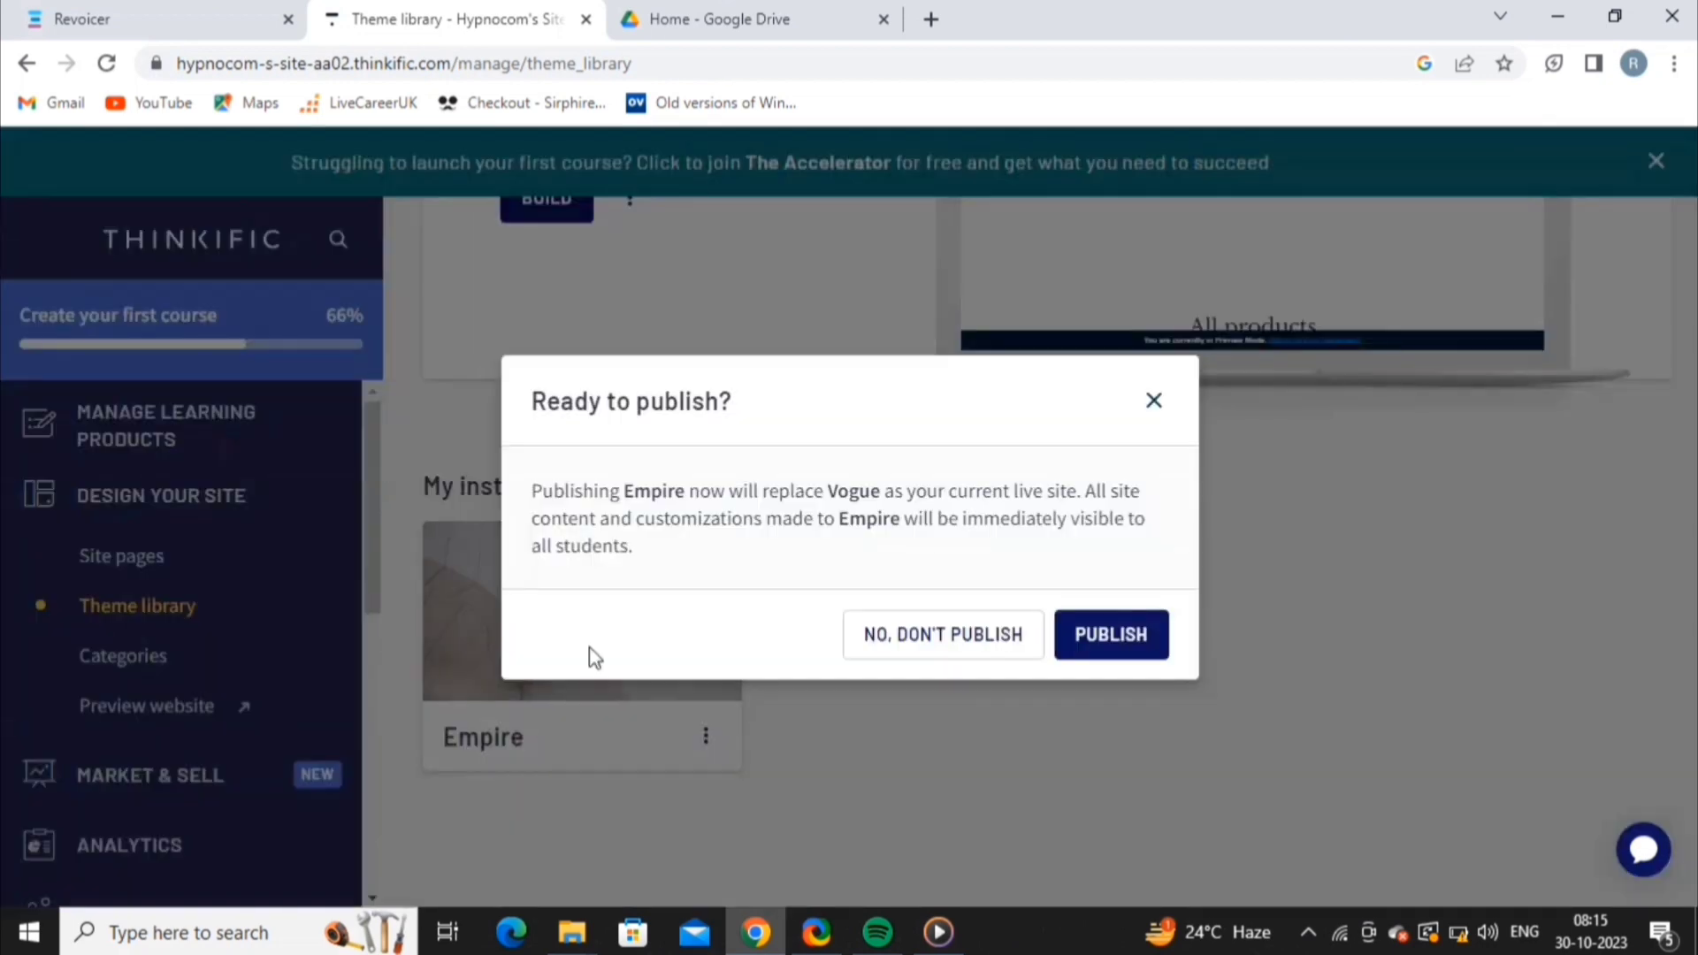
left_click(1139, 659)
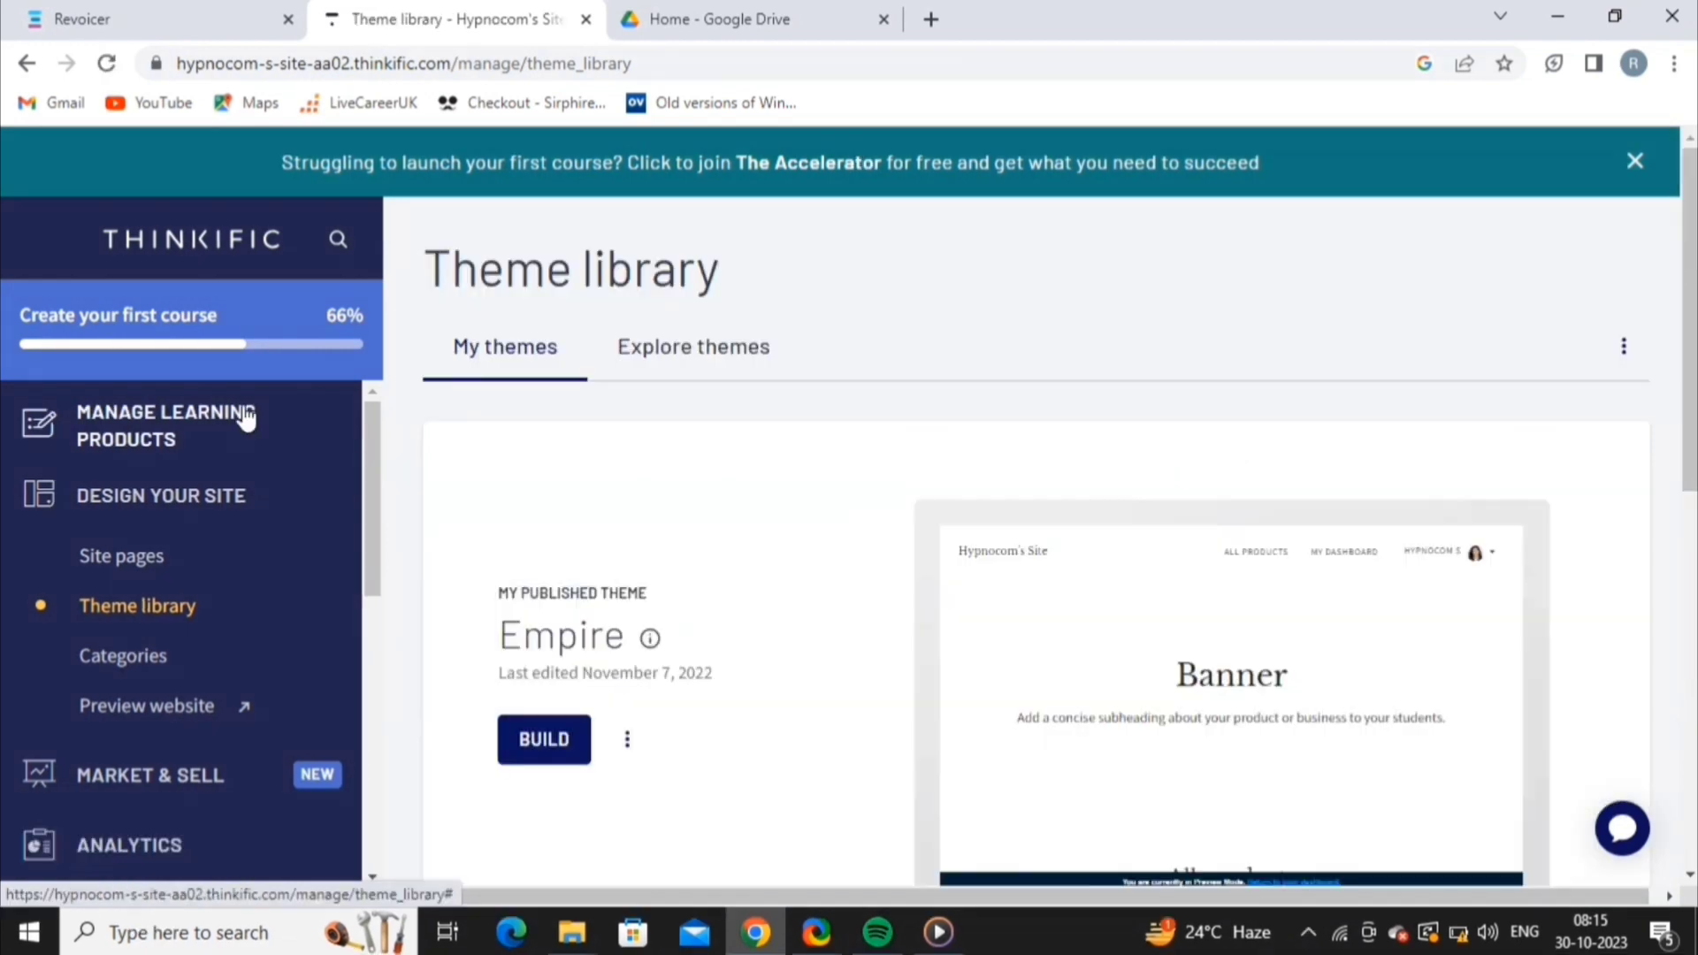
left_click(246, 416)
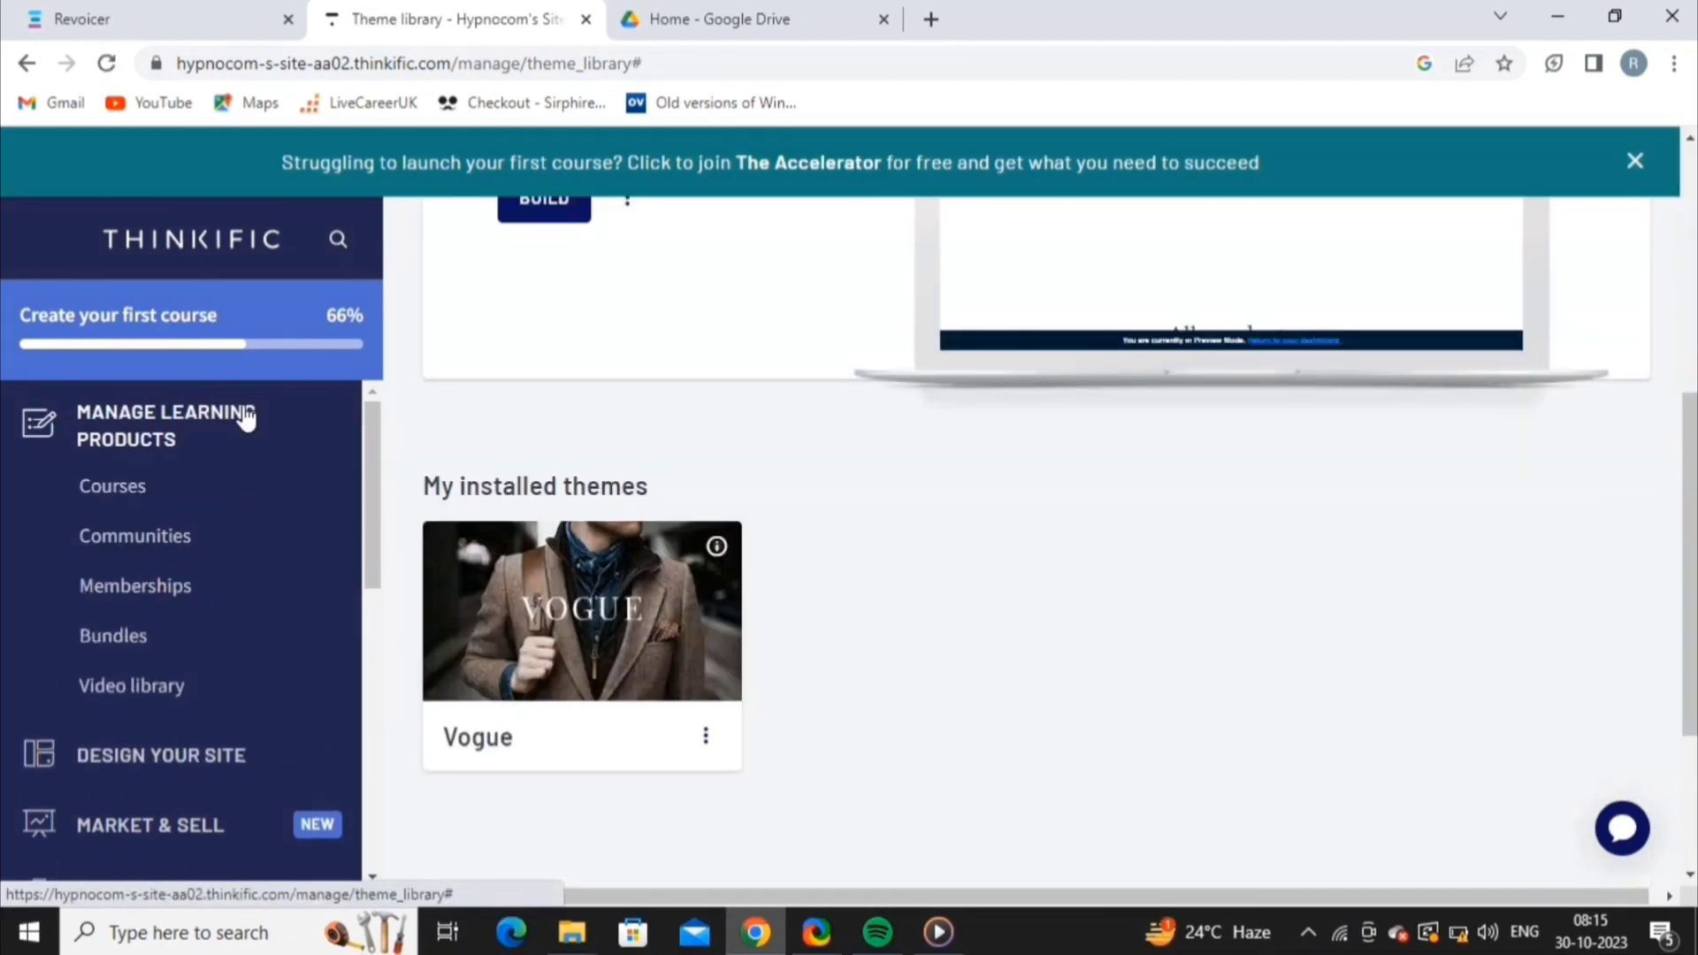
Open the course landing page in the Site Builder.
left_click(113, 489)
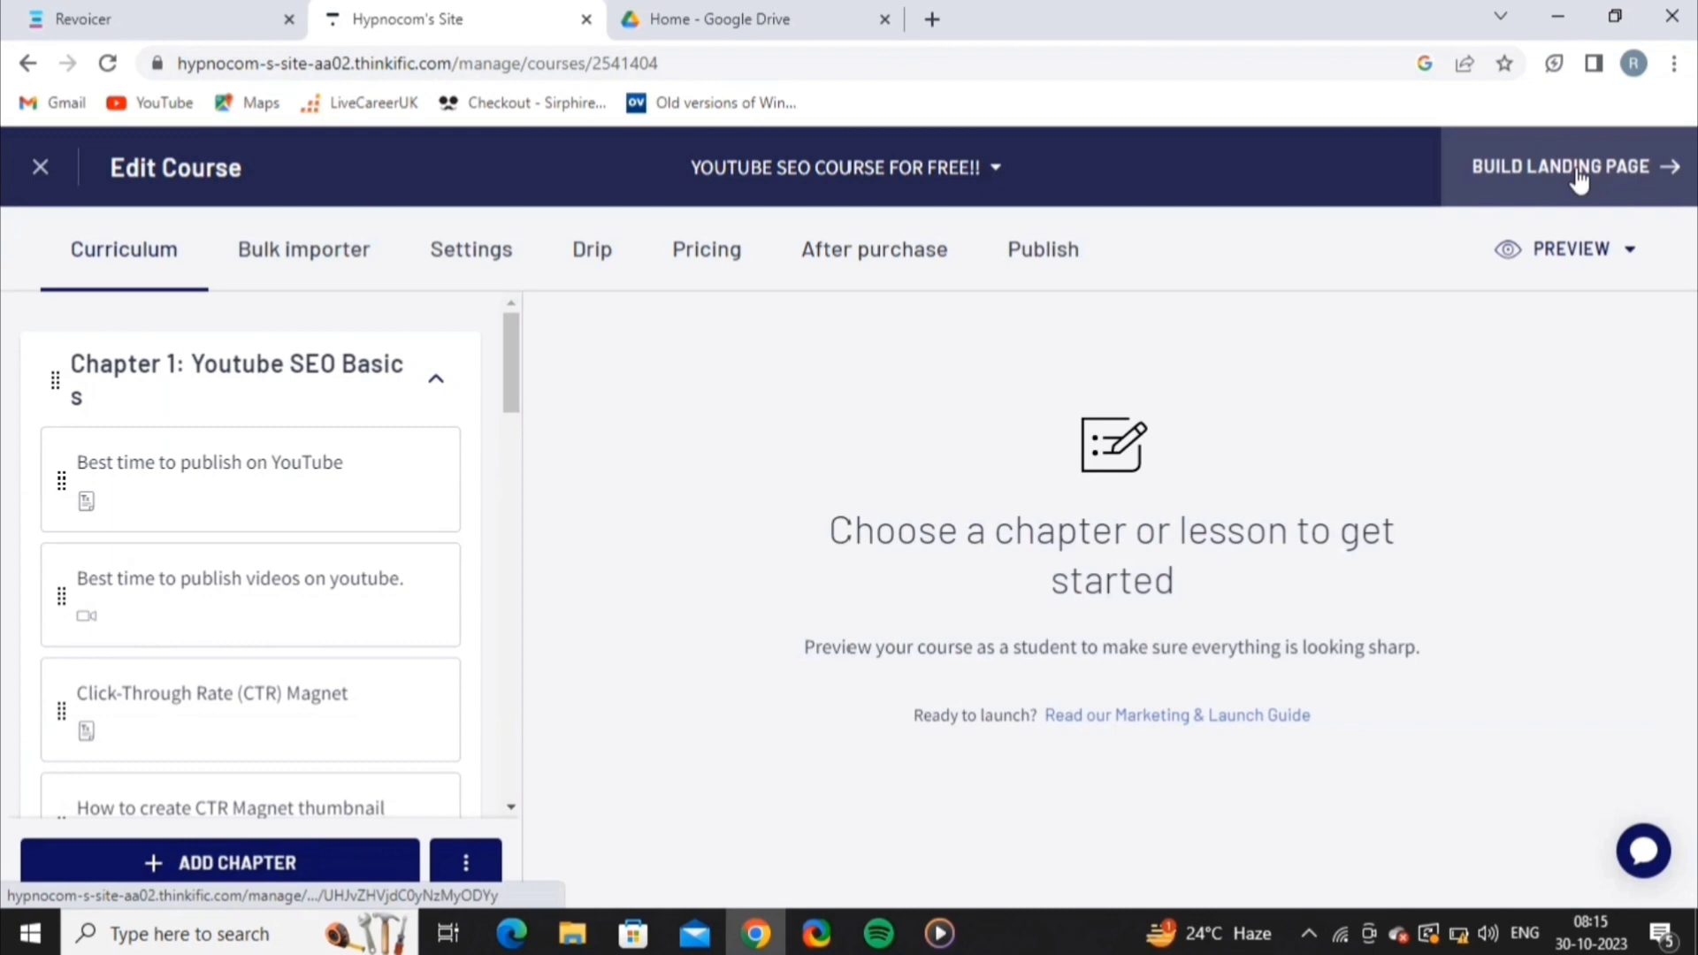
left_click(1579, 170)
scroll(991, 681, "down", 3)
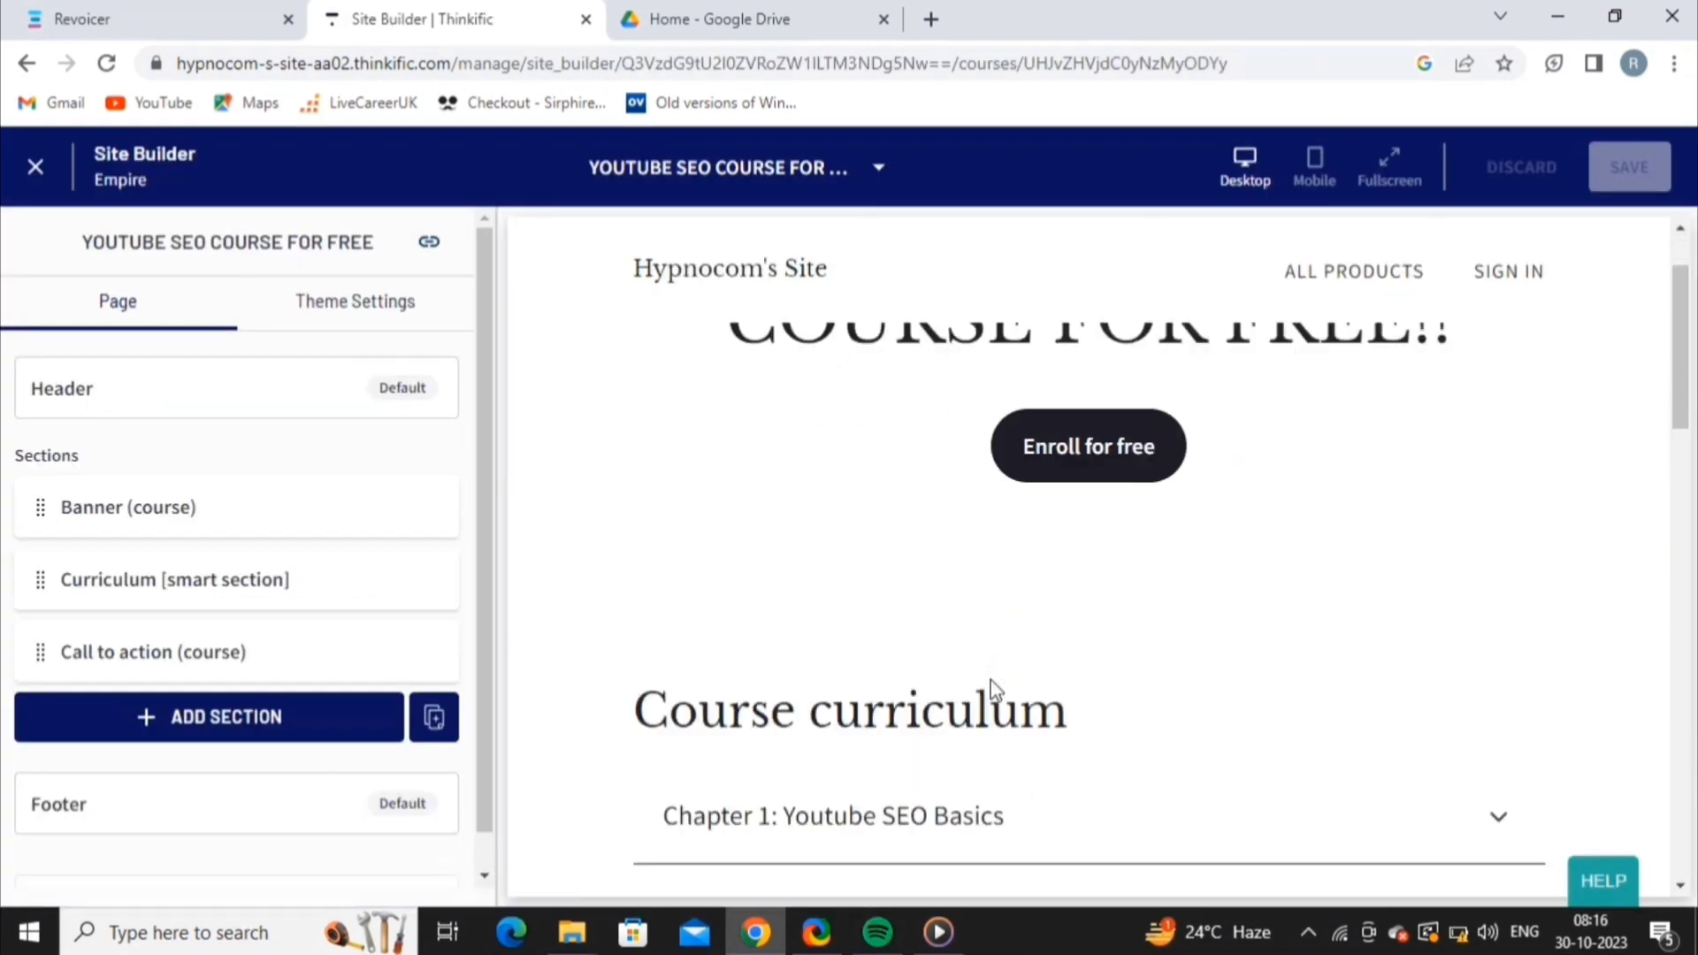
scroll(990, 681, "up", 1)
scroll(992, 688, "up", 1)
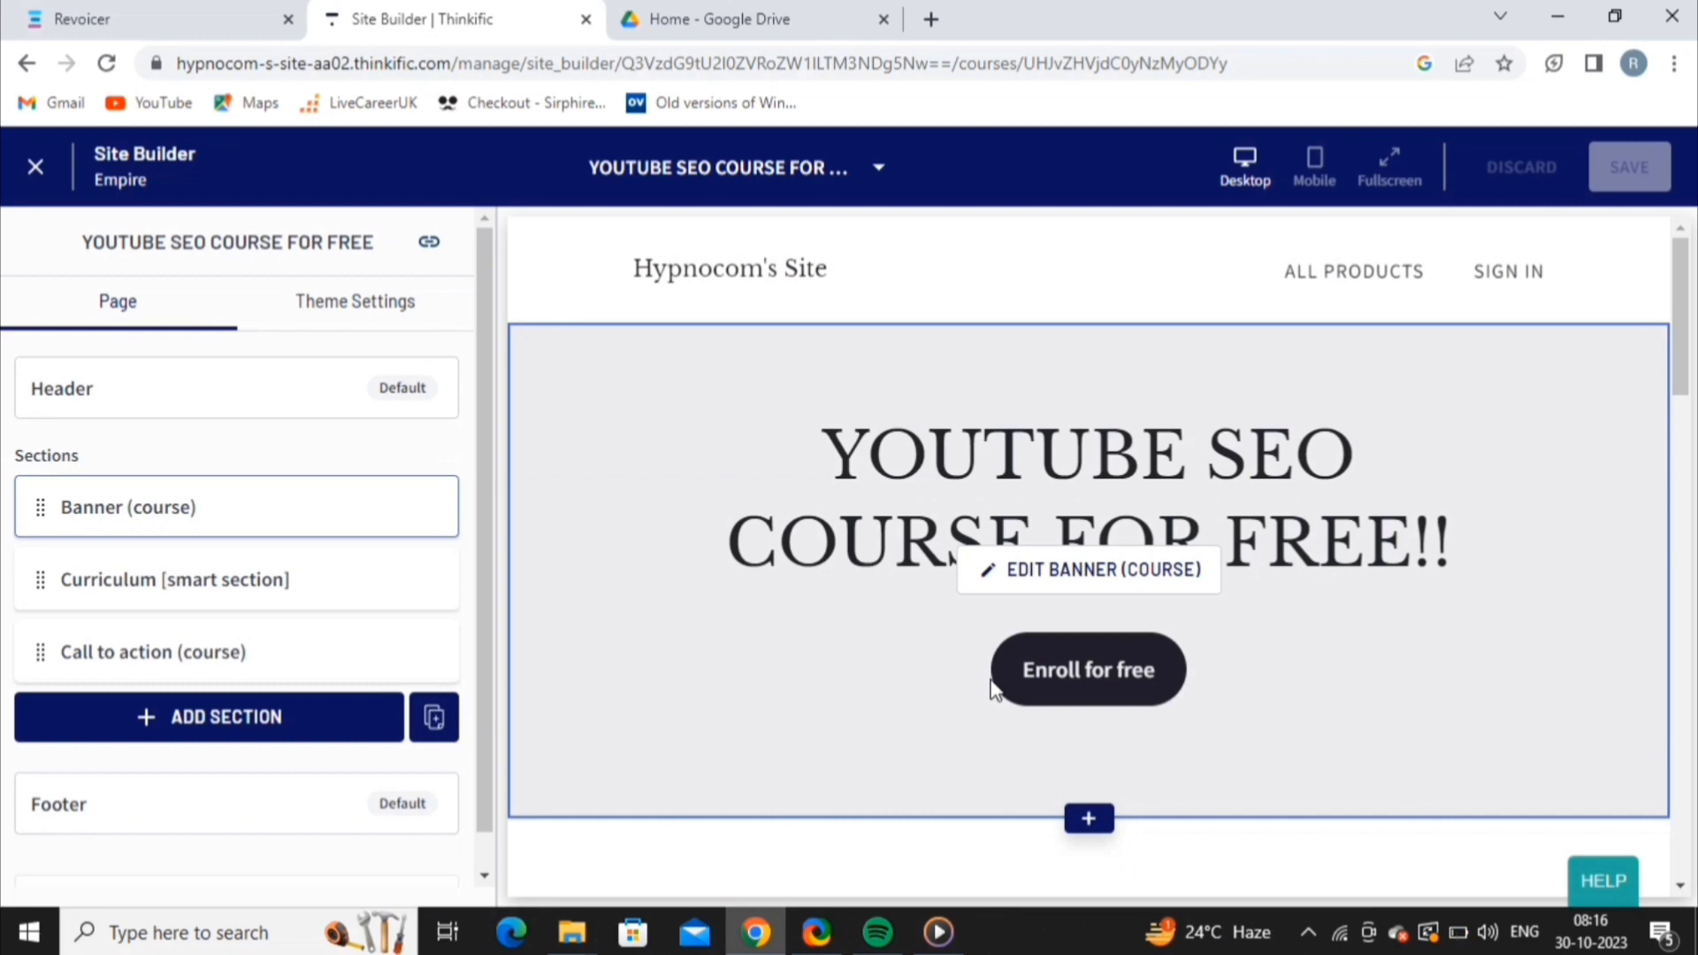
scroll(992, 689, "down", 10)
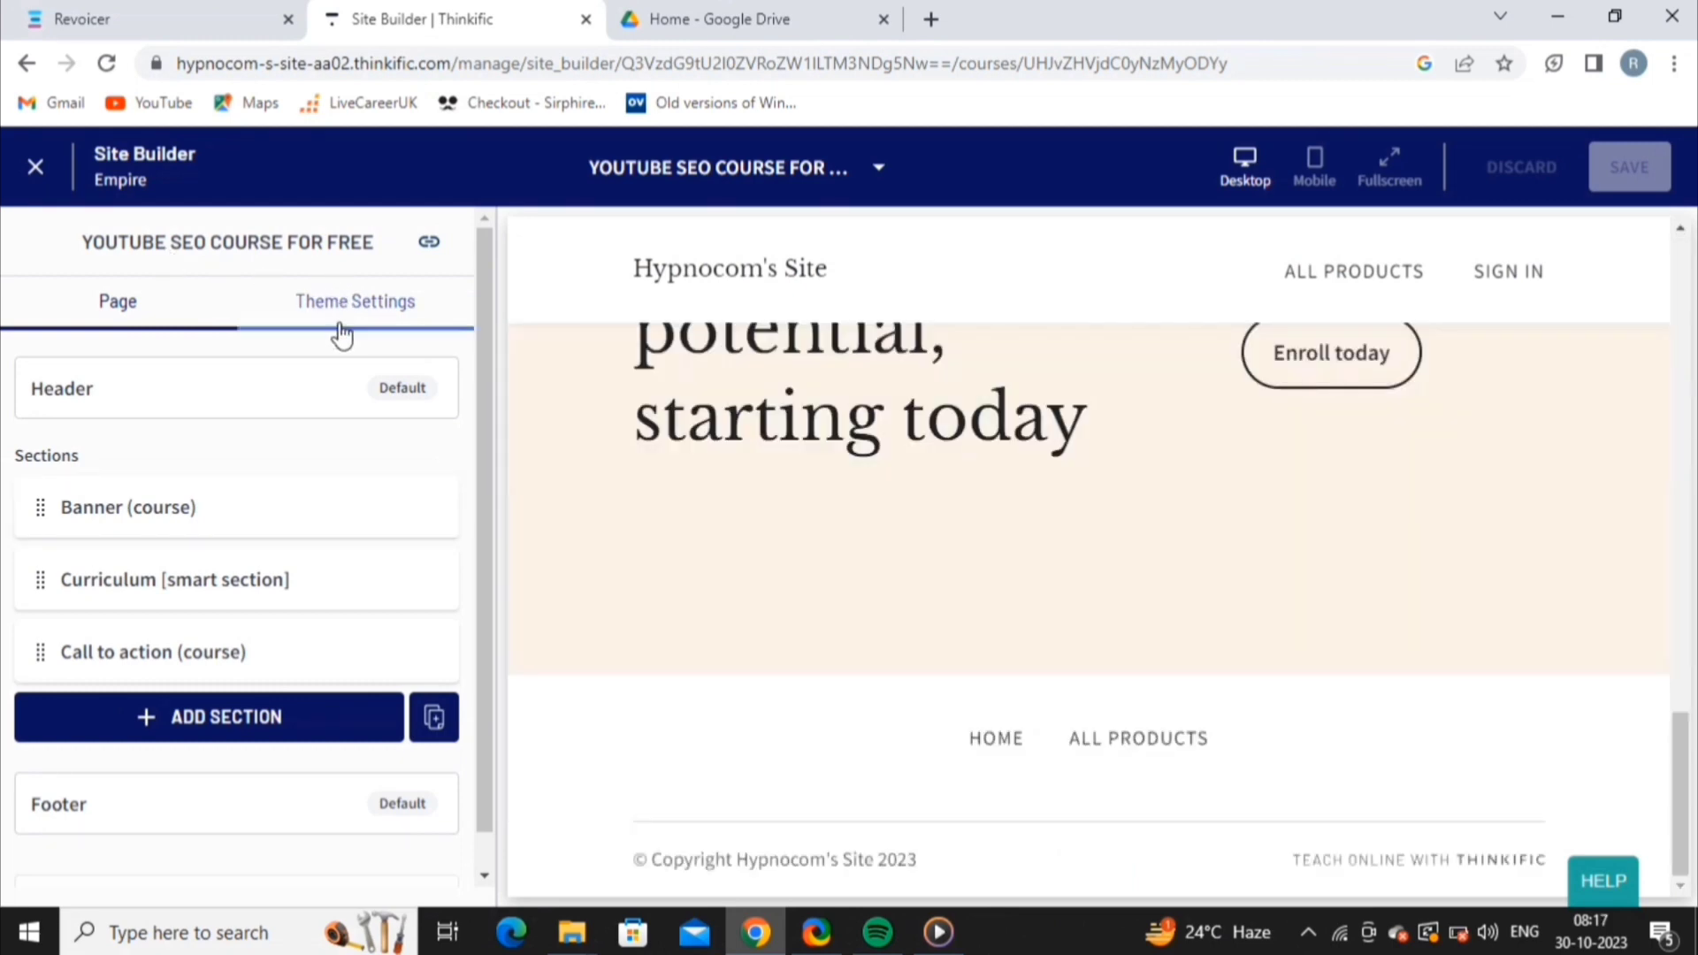
Apply the Spark style preset from Theme Settings > Styles.
left_click(339, 305)
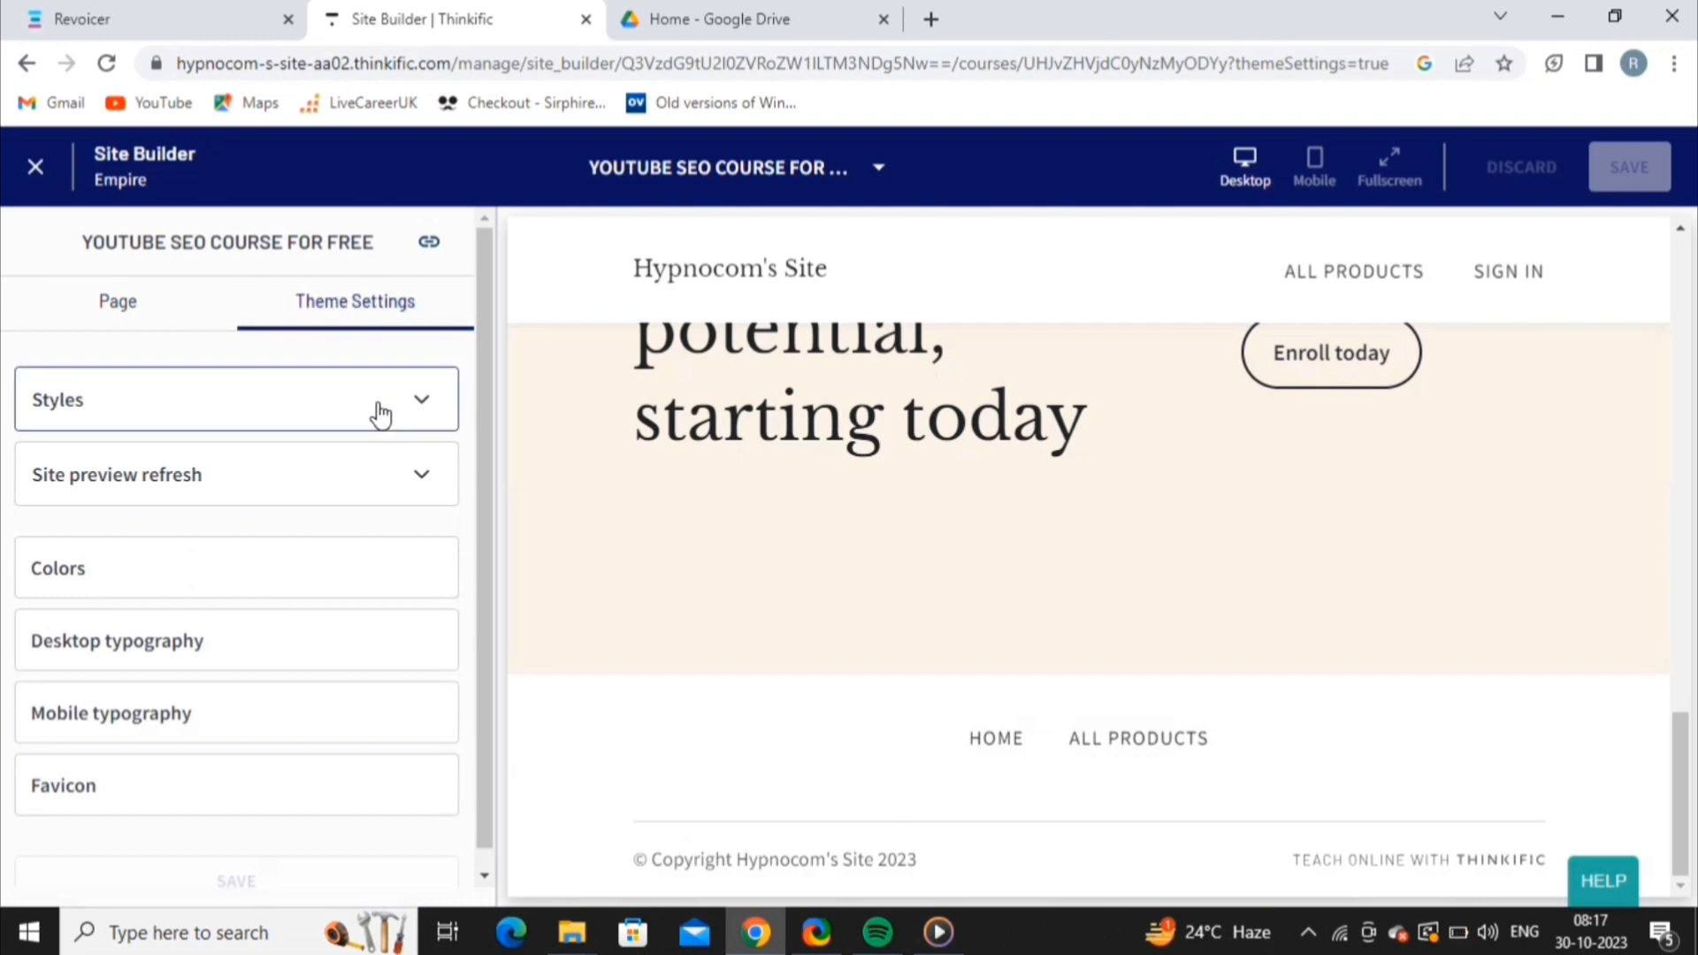
left_click(381, 409)
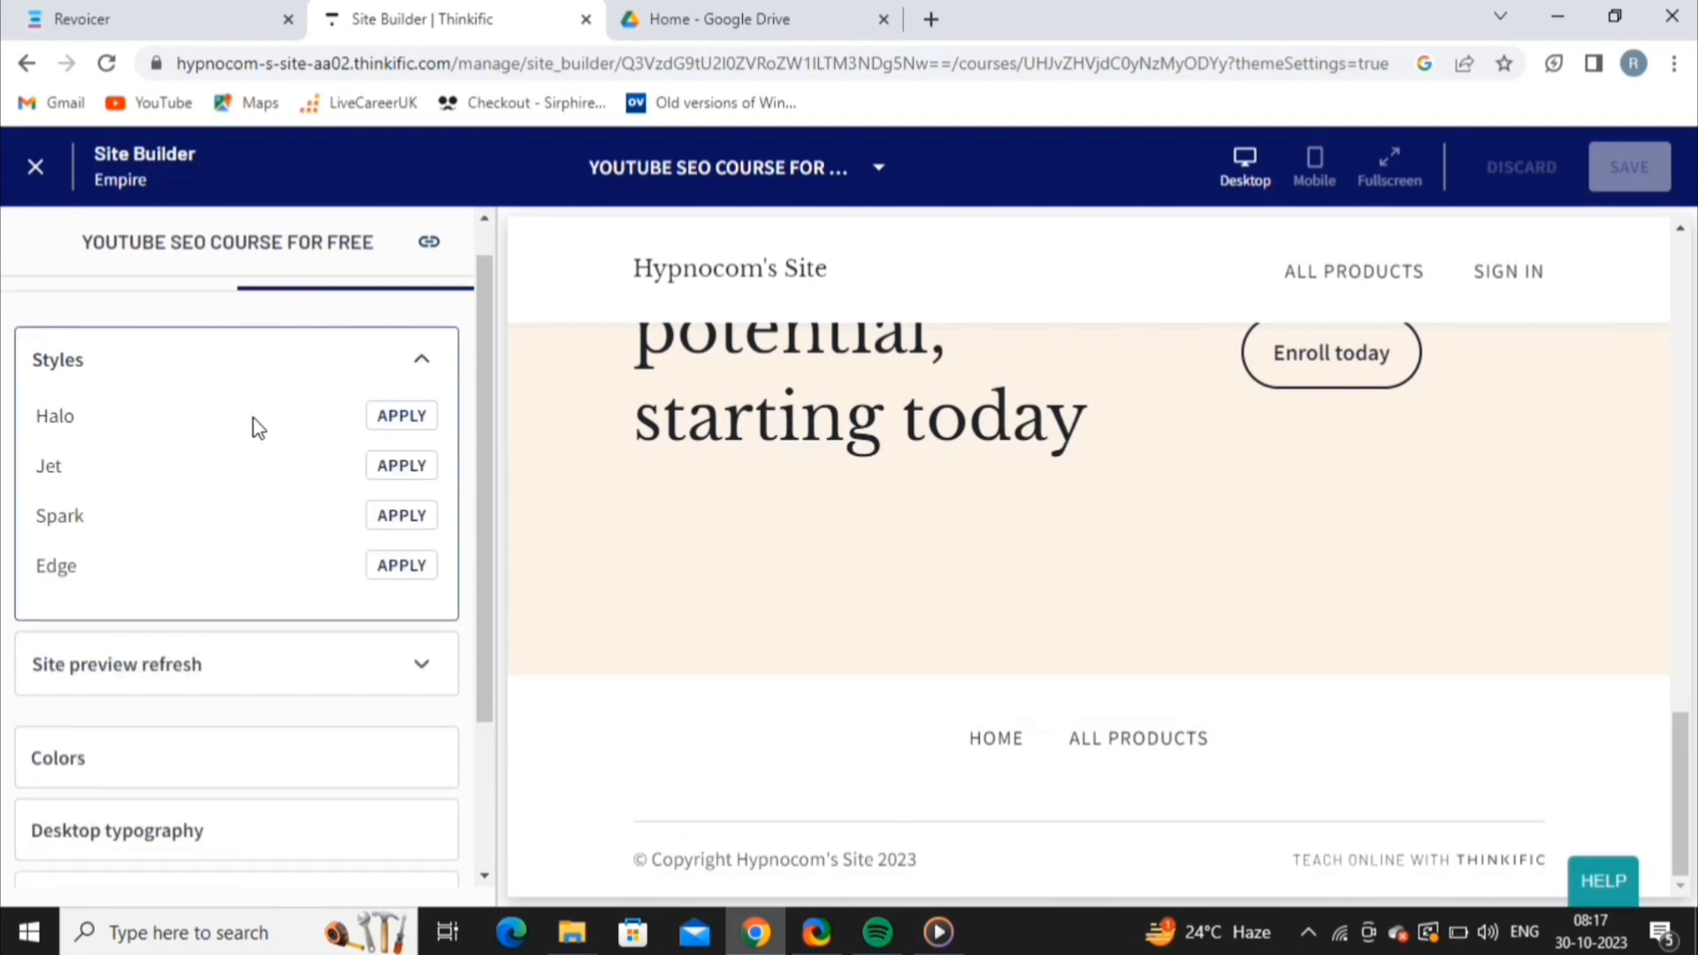
left_click(403, 516)
Set the Header & footer background colour to #EB8383 and save the colours.
left_click(119, 566)
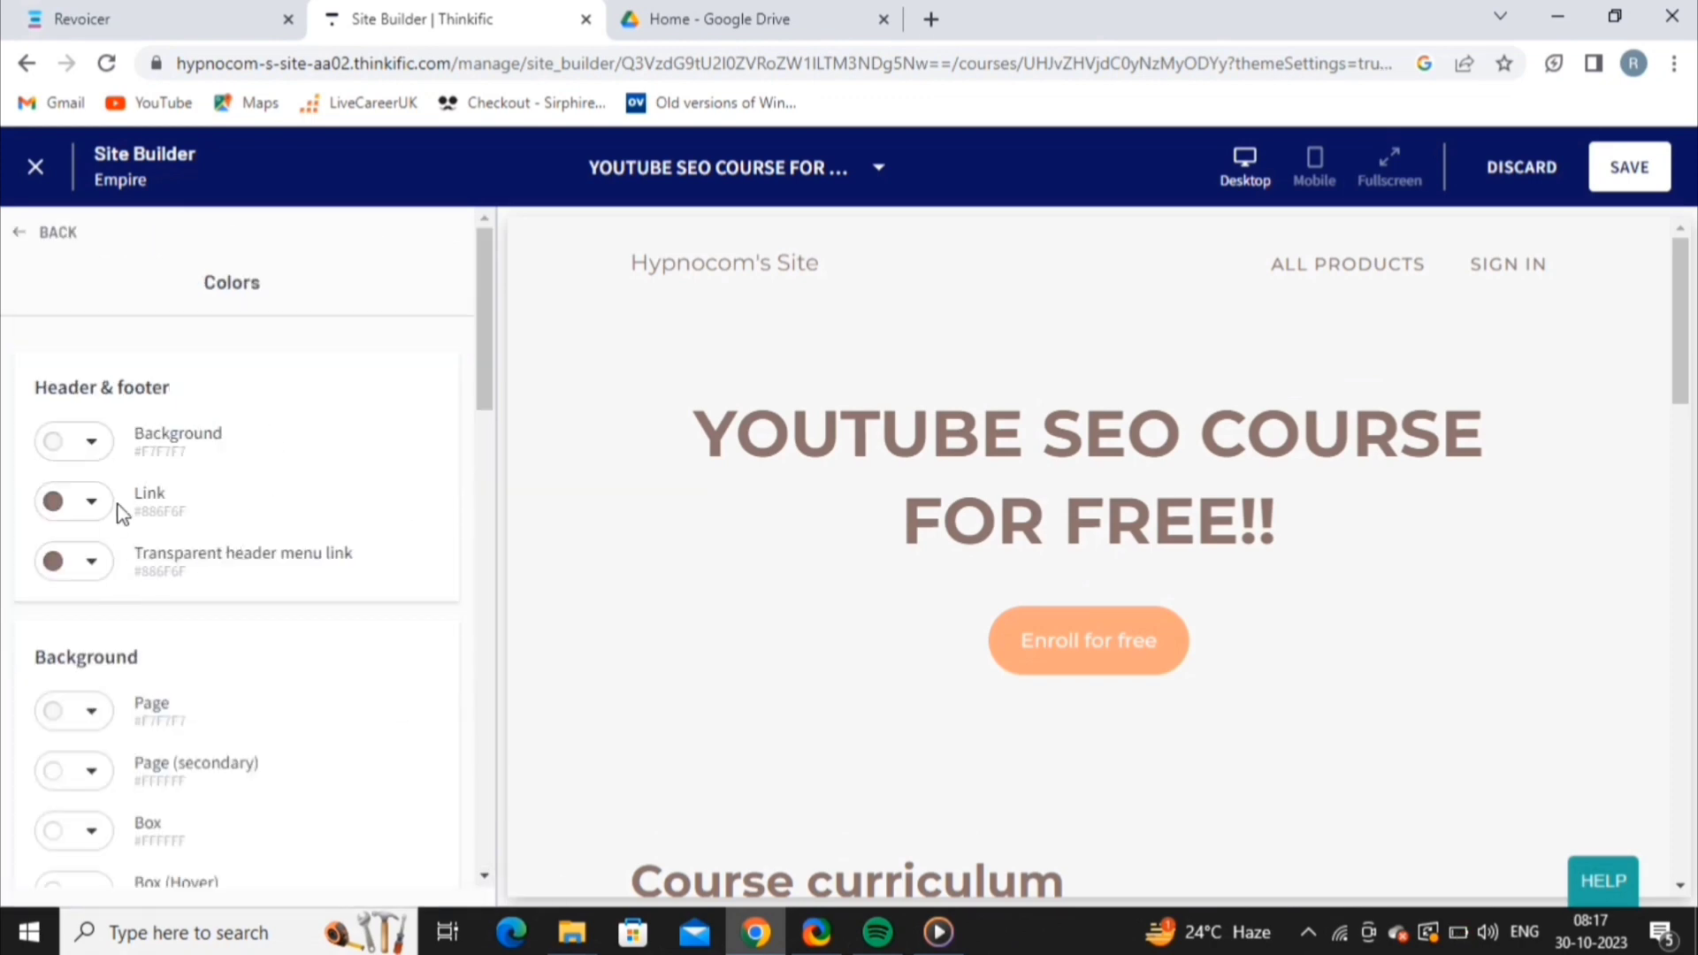
left_click(70, 457)
left_click(385, 610)
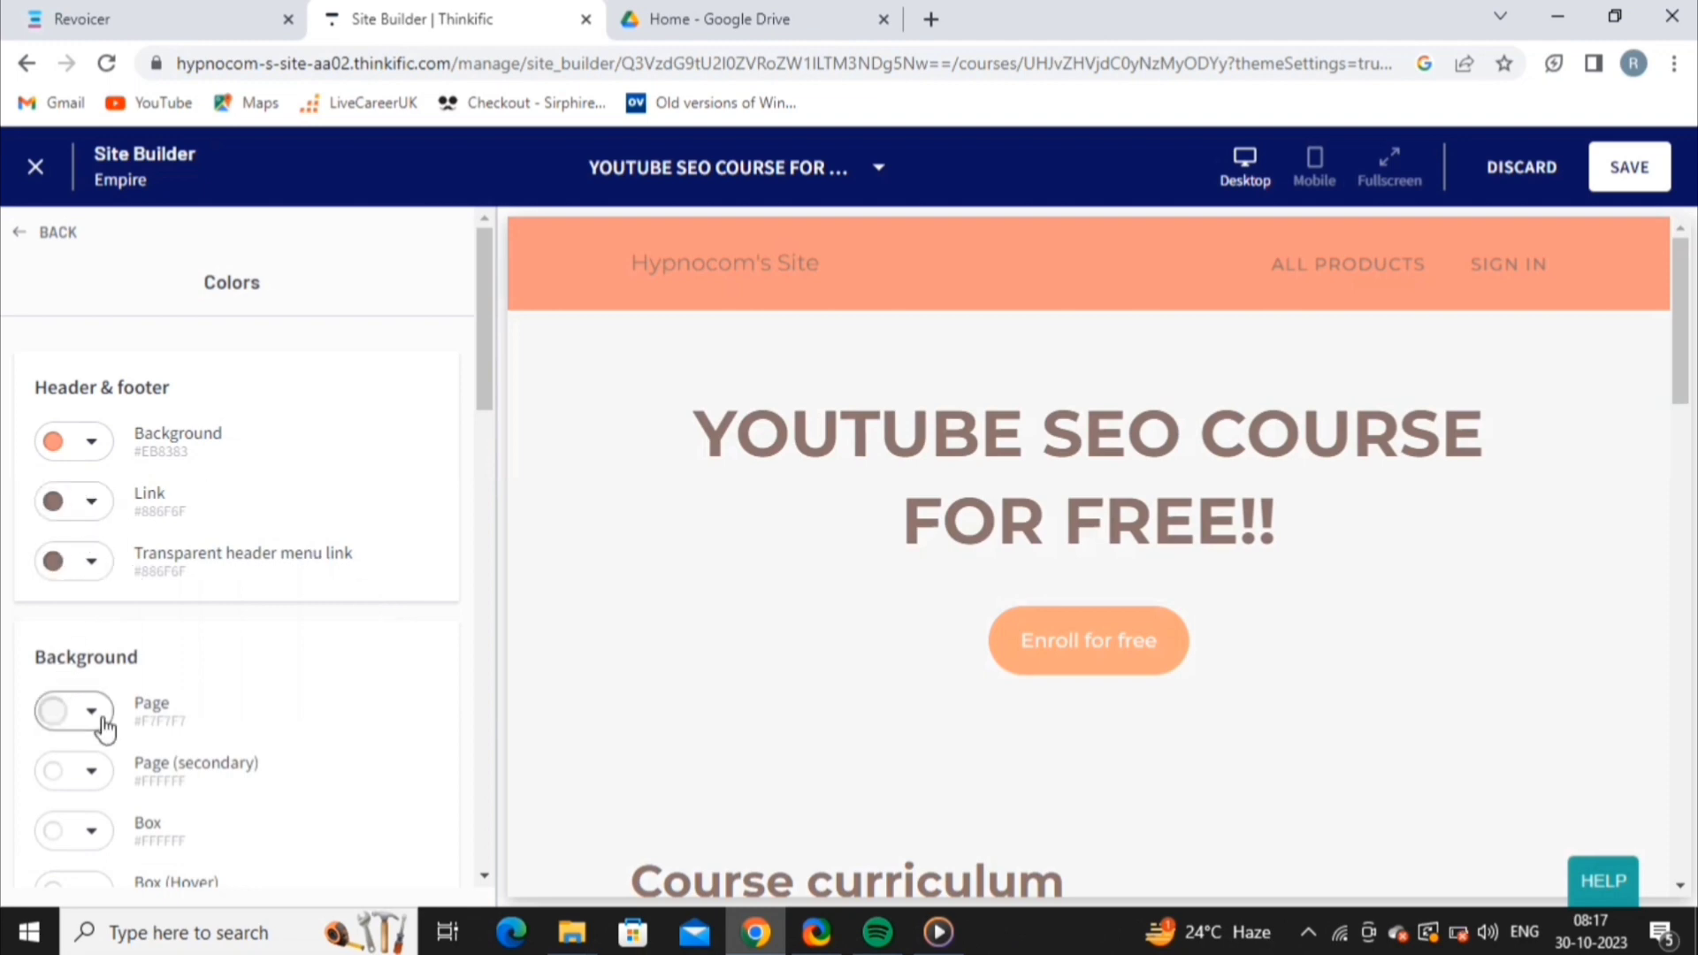
scroll(200, 677, "down", 10)
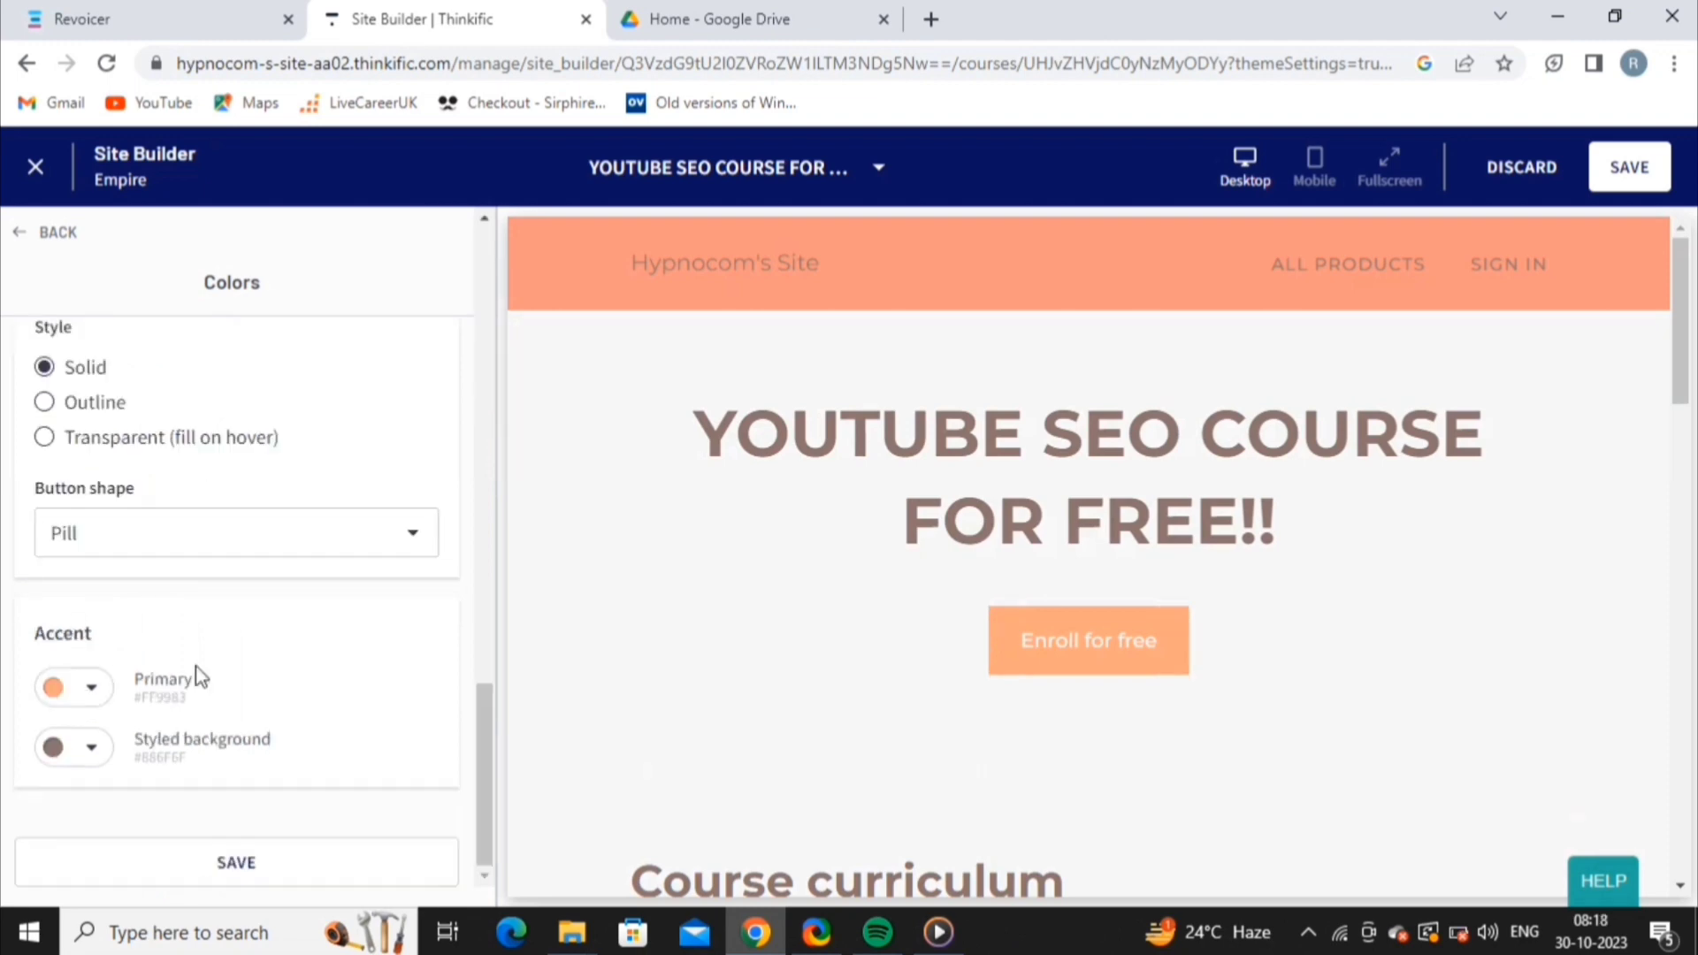
left_click(182, 883)
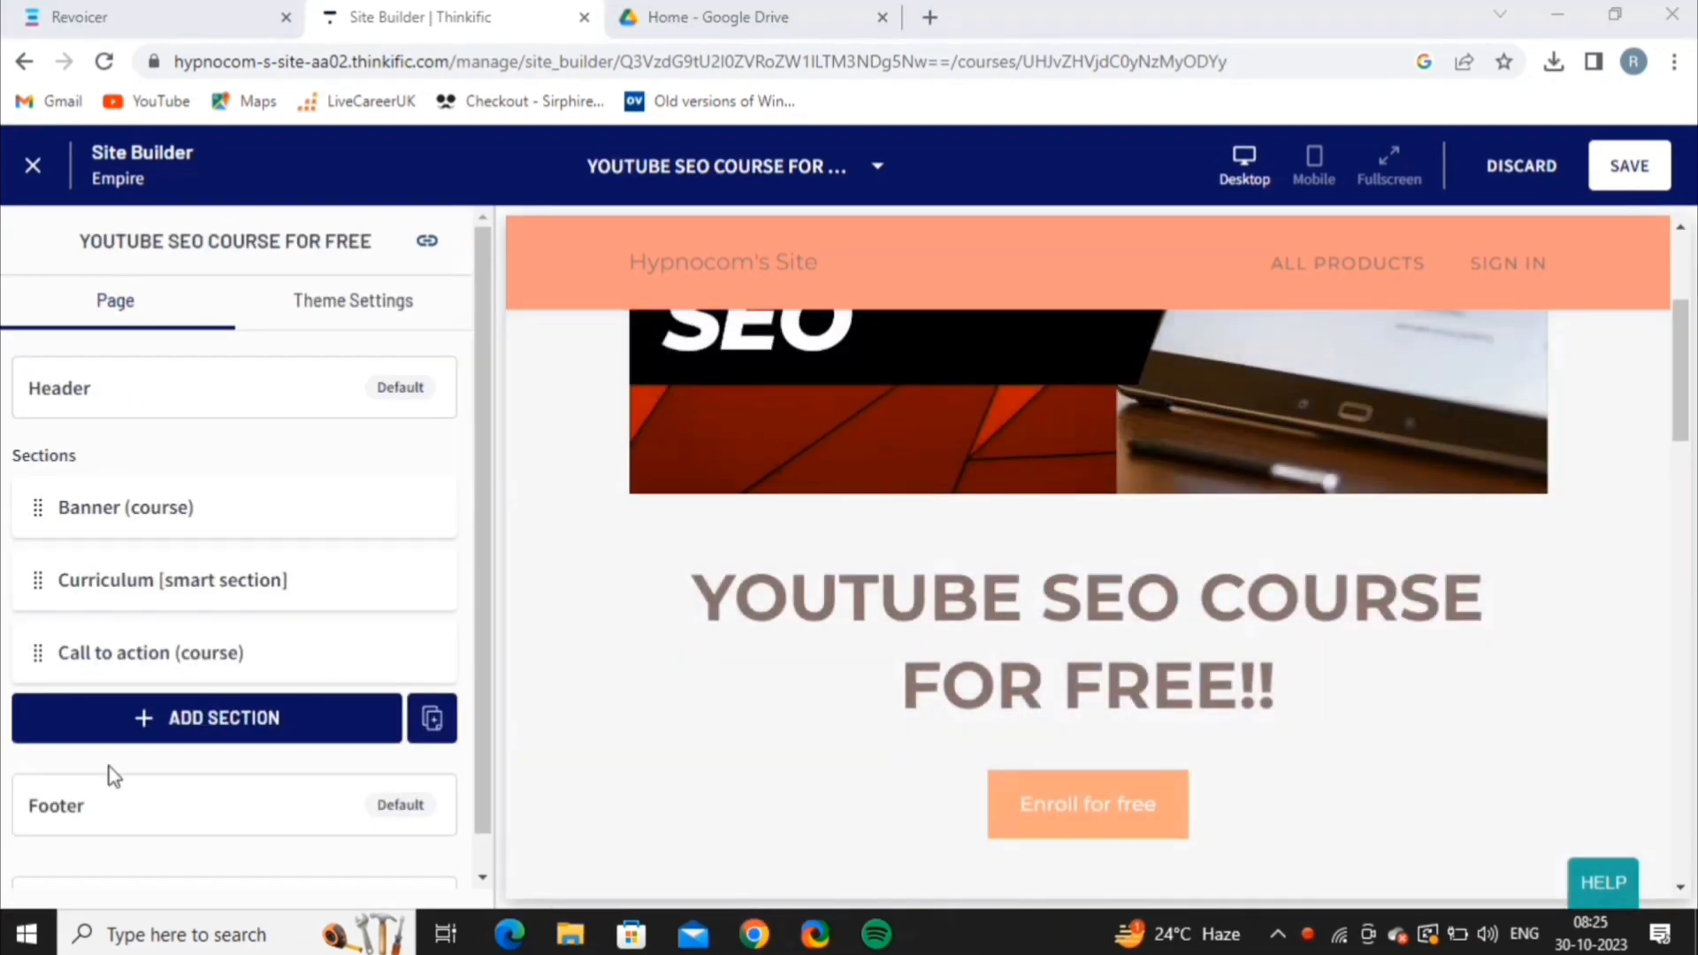
Add a Countdown timer section and drag it above Call to action (course).
left_click(148, 732)
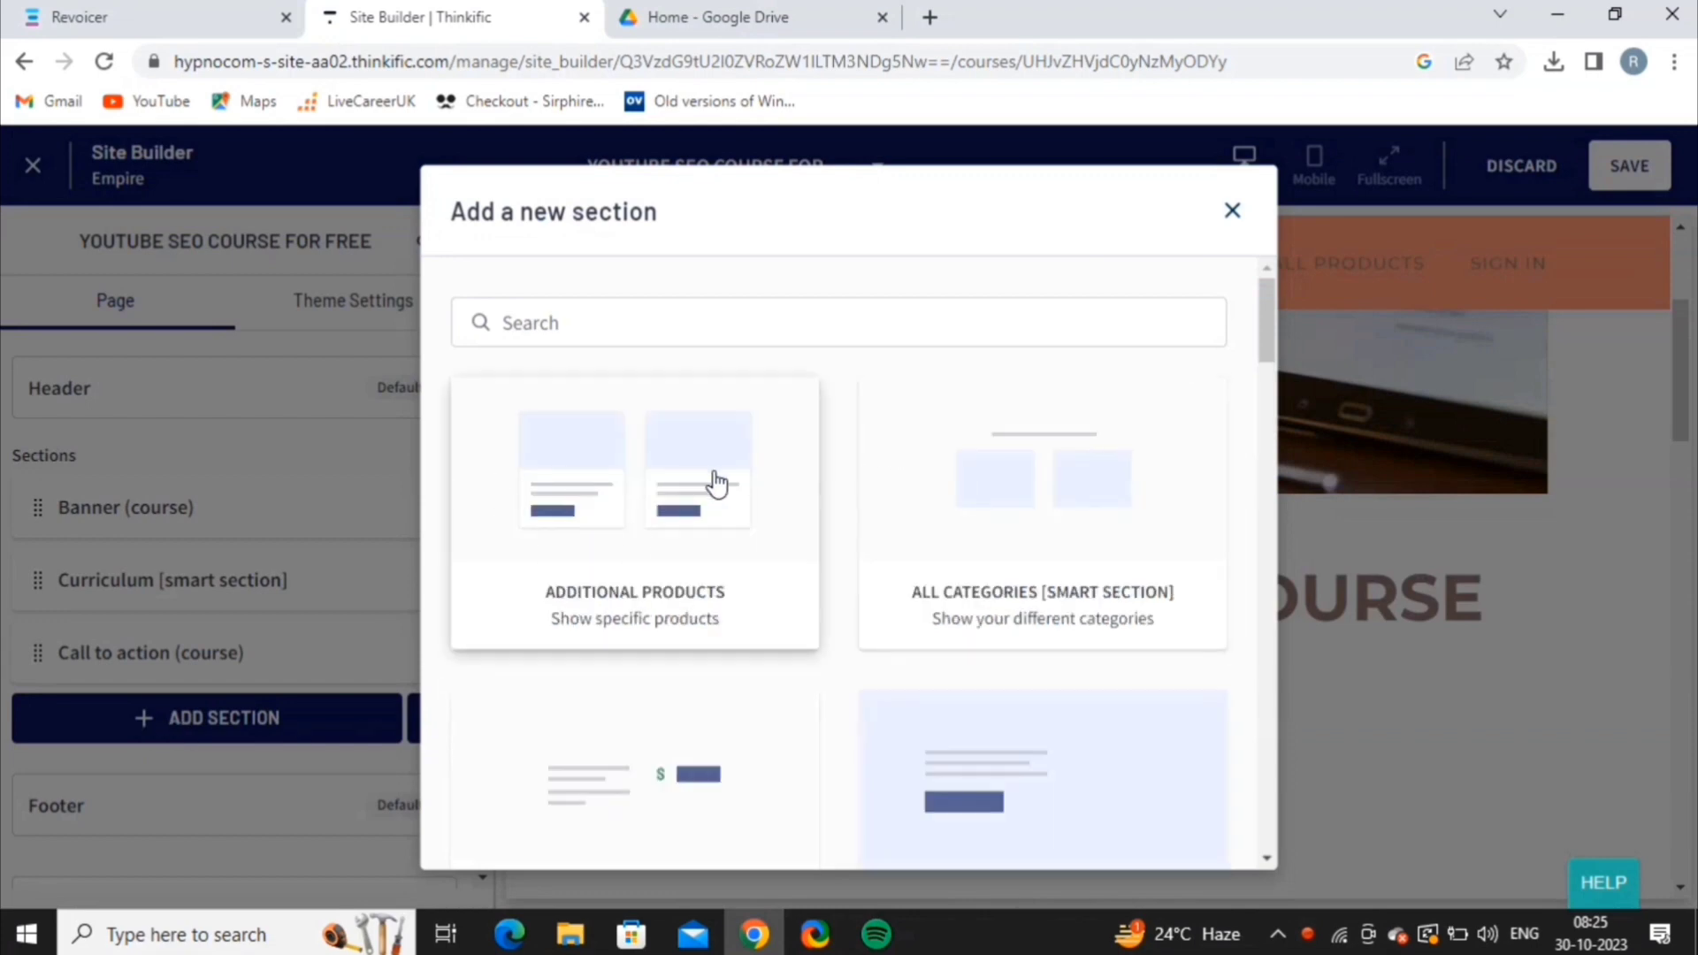
scroll(981, 471, "down", 2)
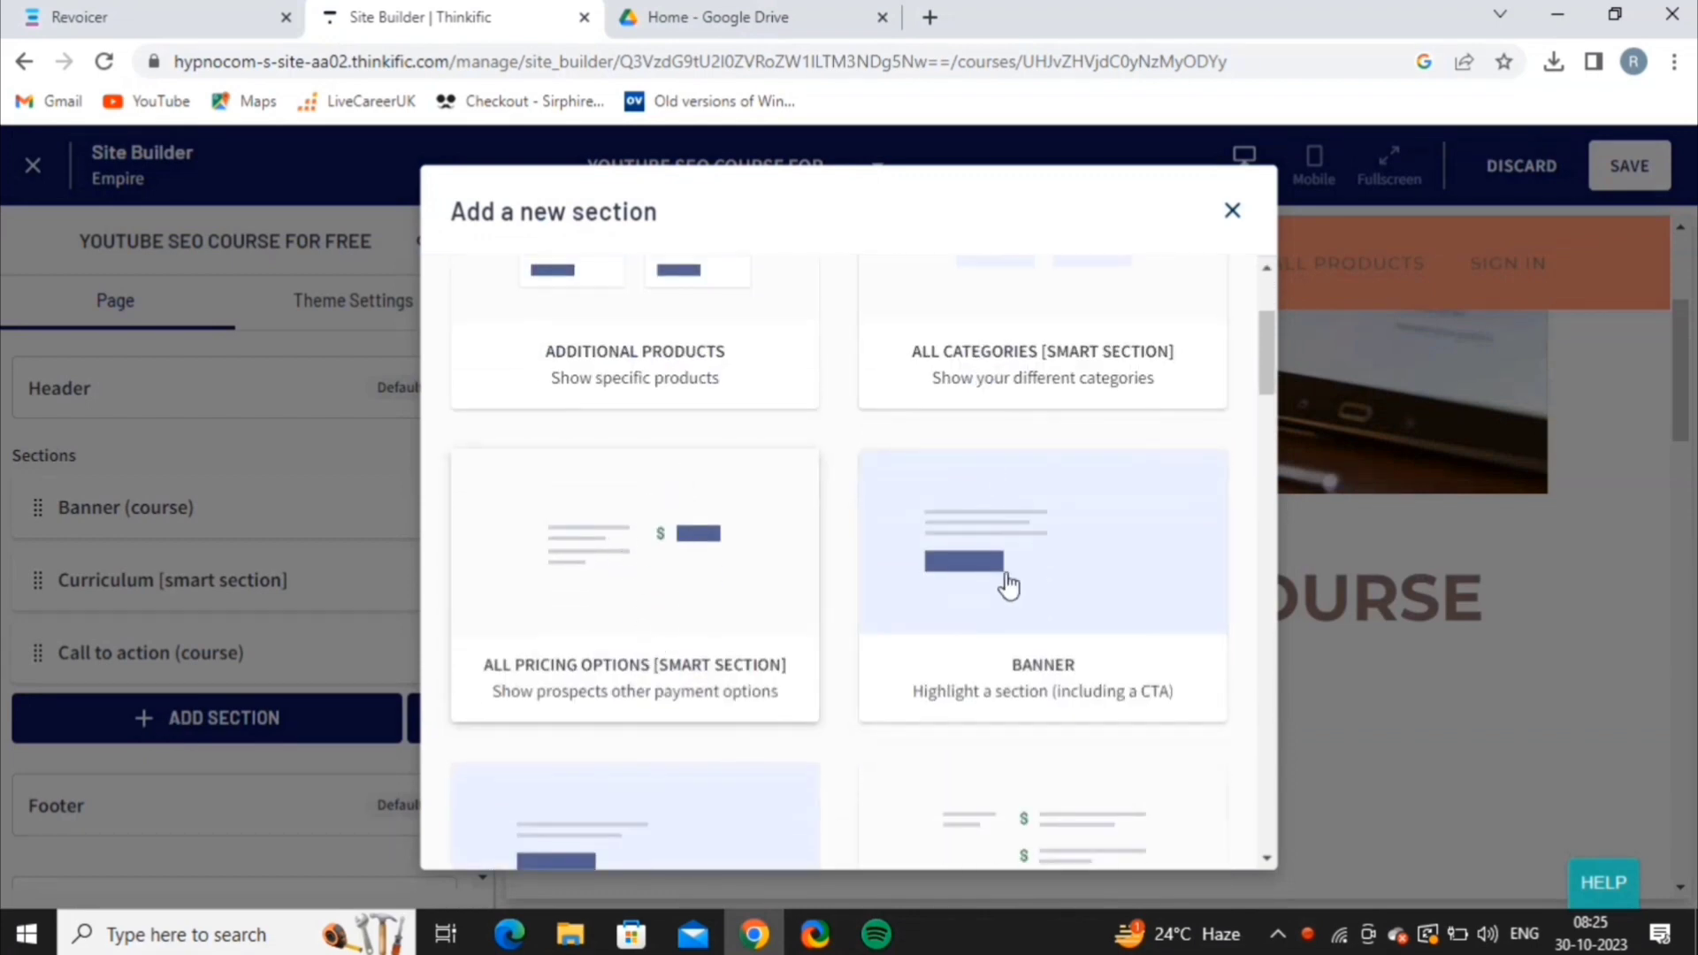
scroll(1024, 587, "down", 4)
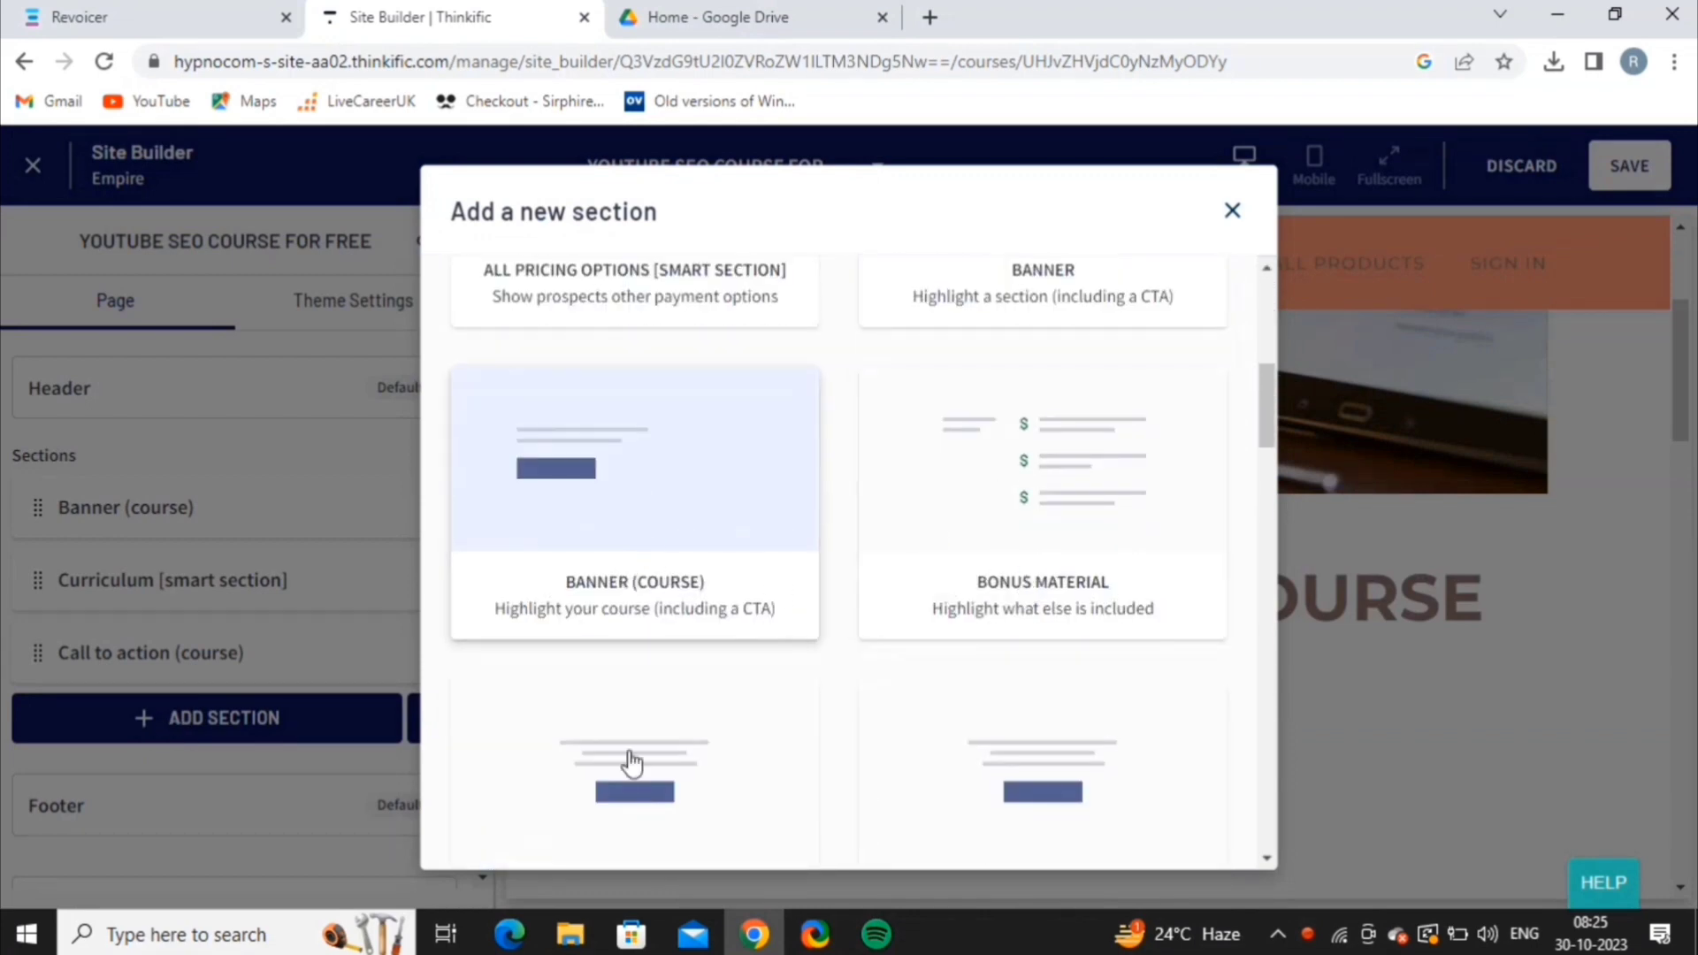
scroll(894, 743, "down", 4)
left_click(623, 634)
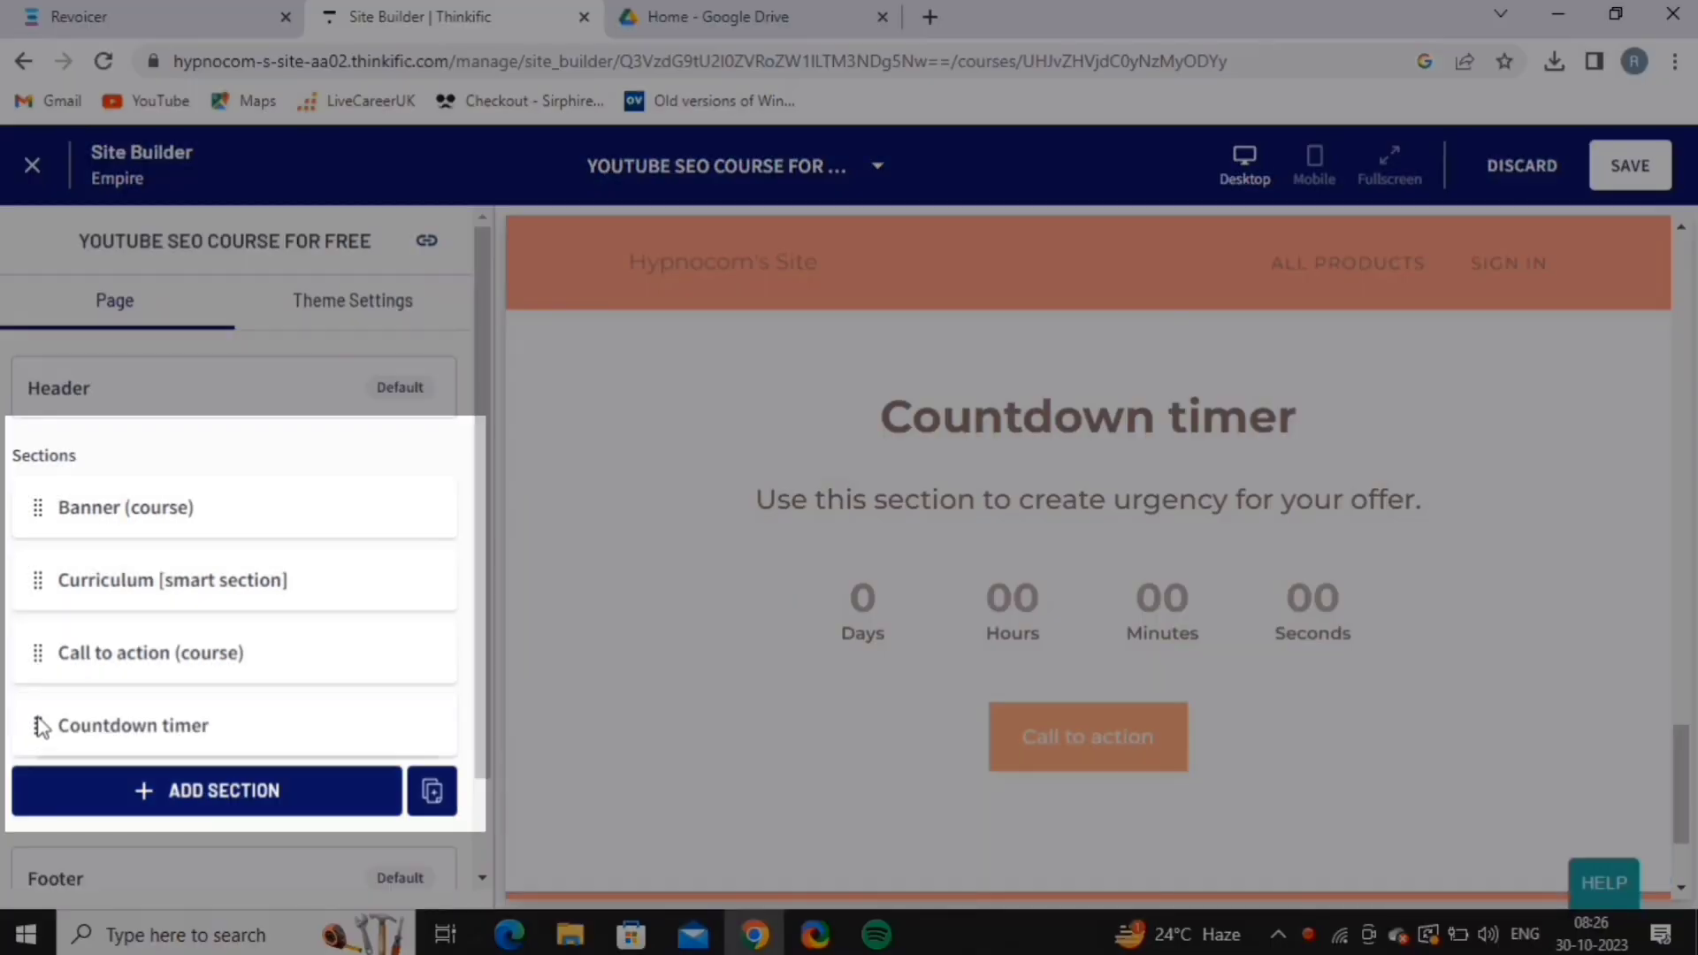
left_click_drag(38, 721, 38, 650)
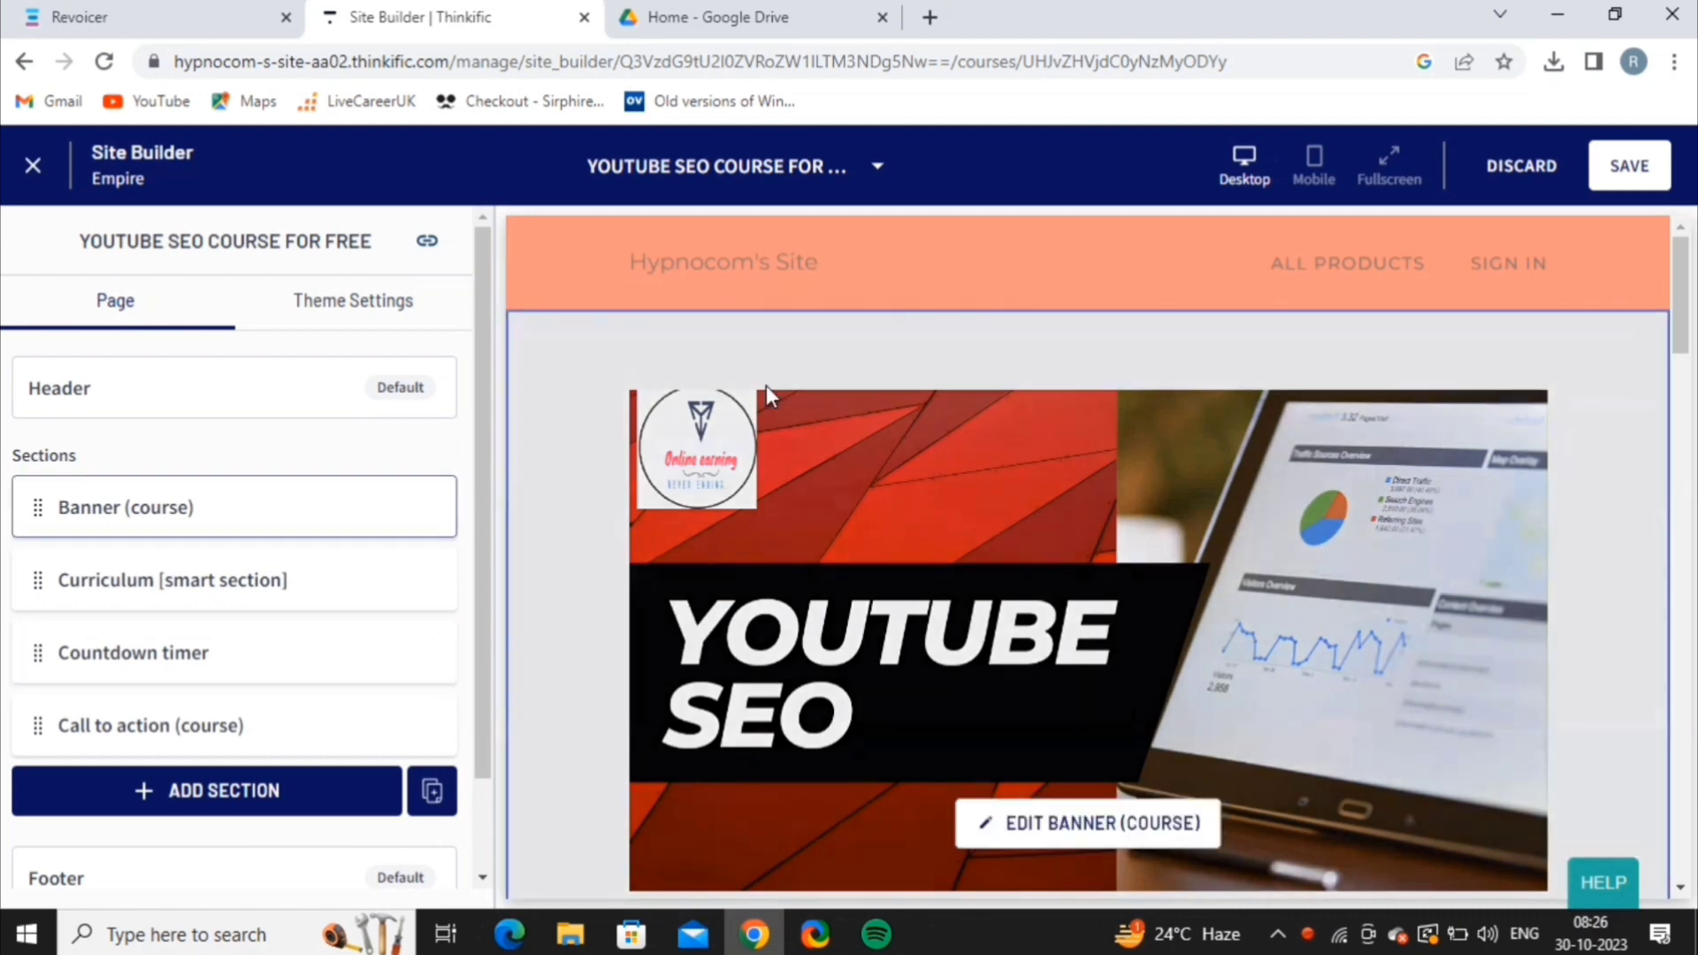
scroll(766, 384, "down", 5)
scroll(766, 385, "down", 5)
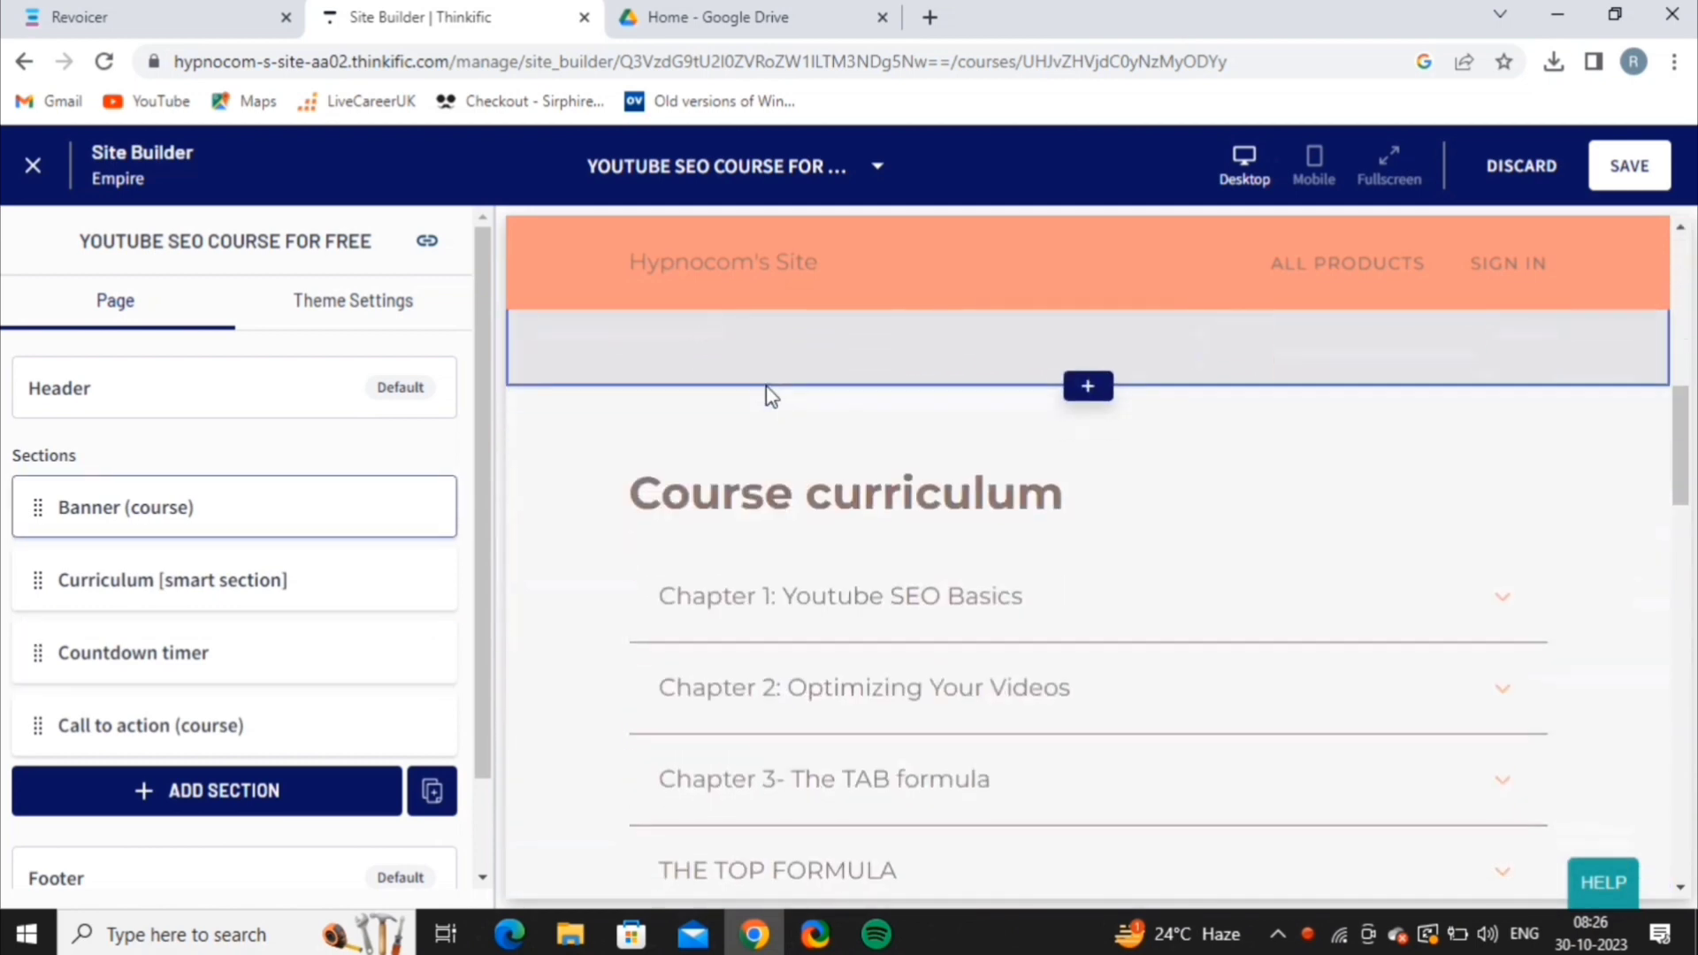
scroll(766, 386, "down", 3)
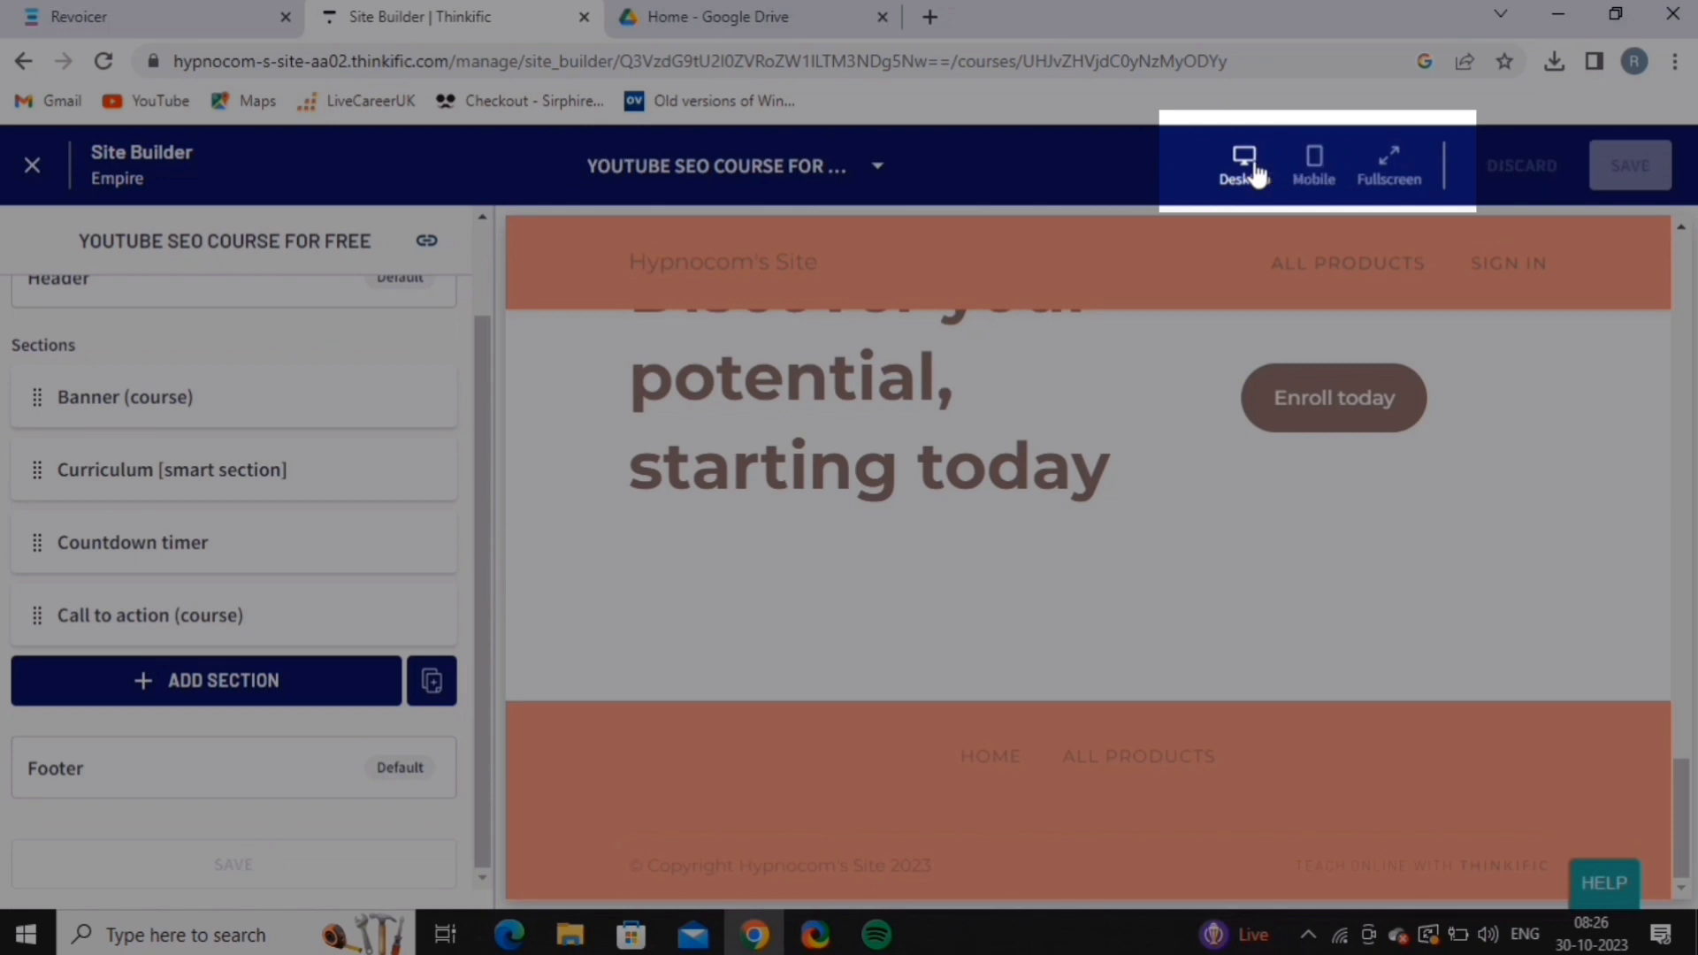
Preview the course page in mobile layout, then return to desktop layout.
left_click(1313, 169)
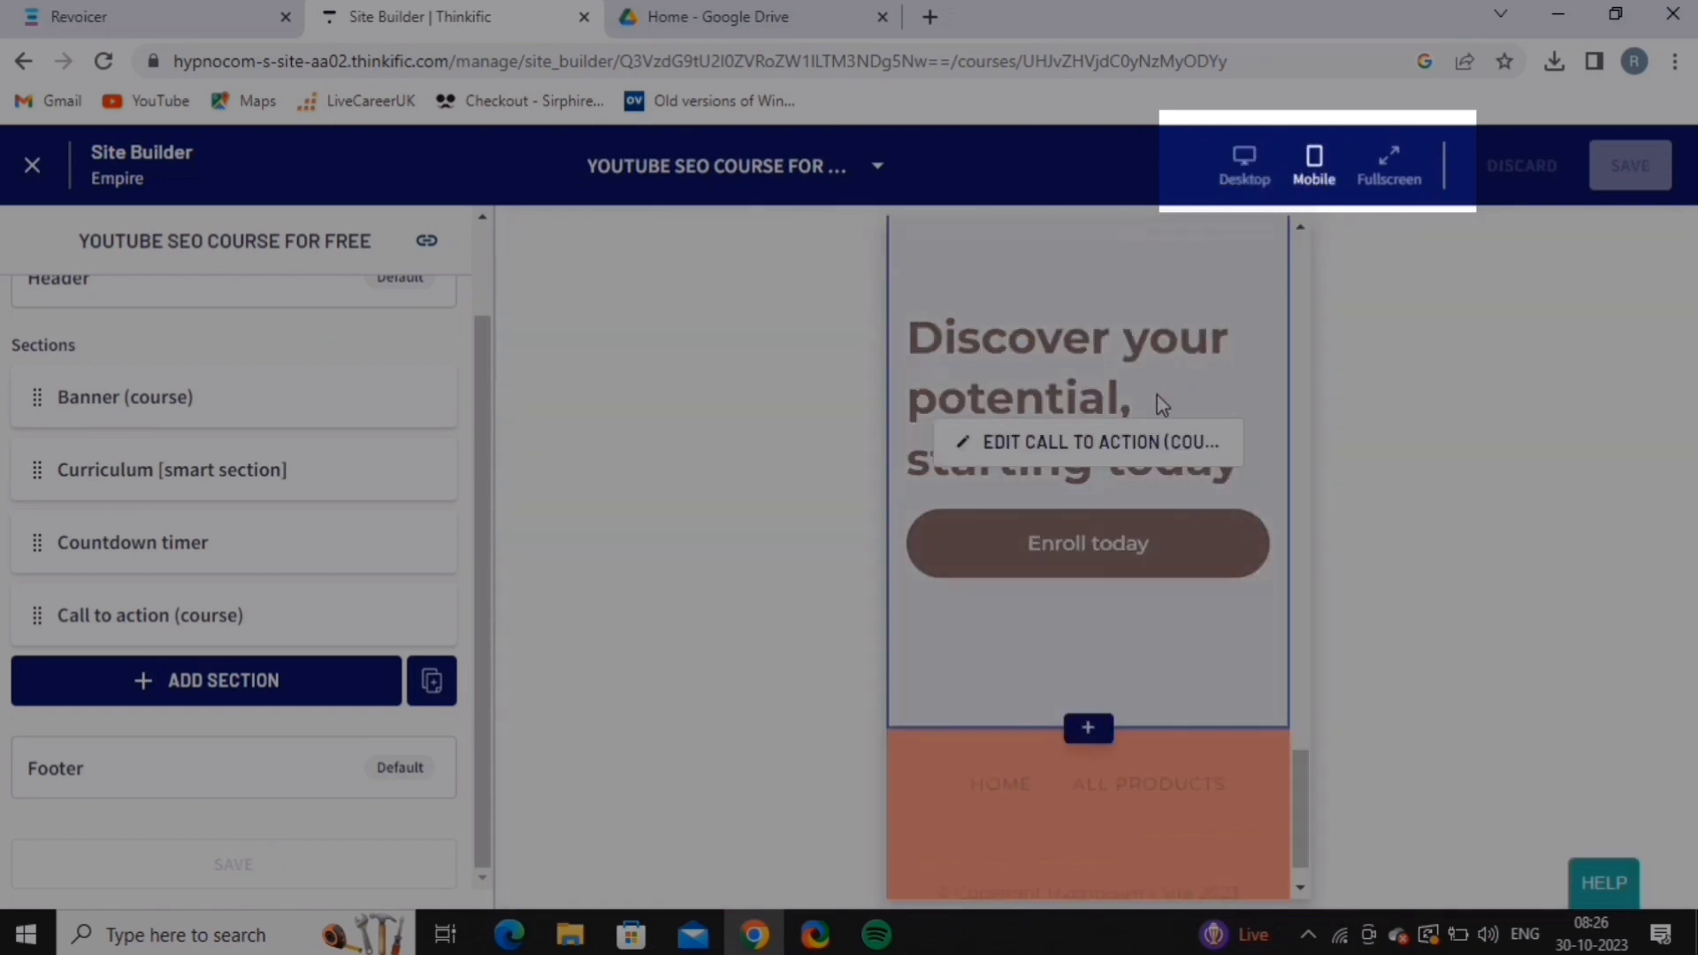
scroll(1158, 405, "up", 15)
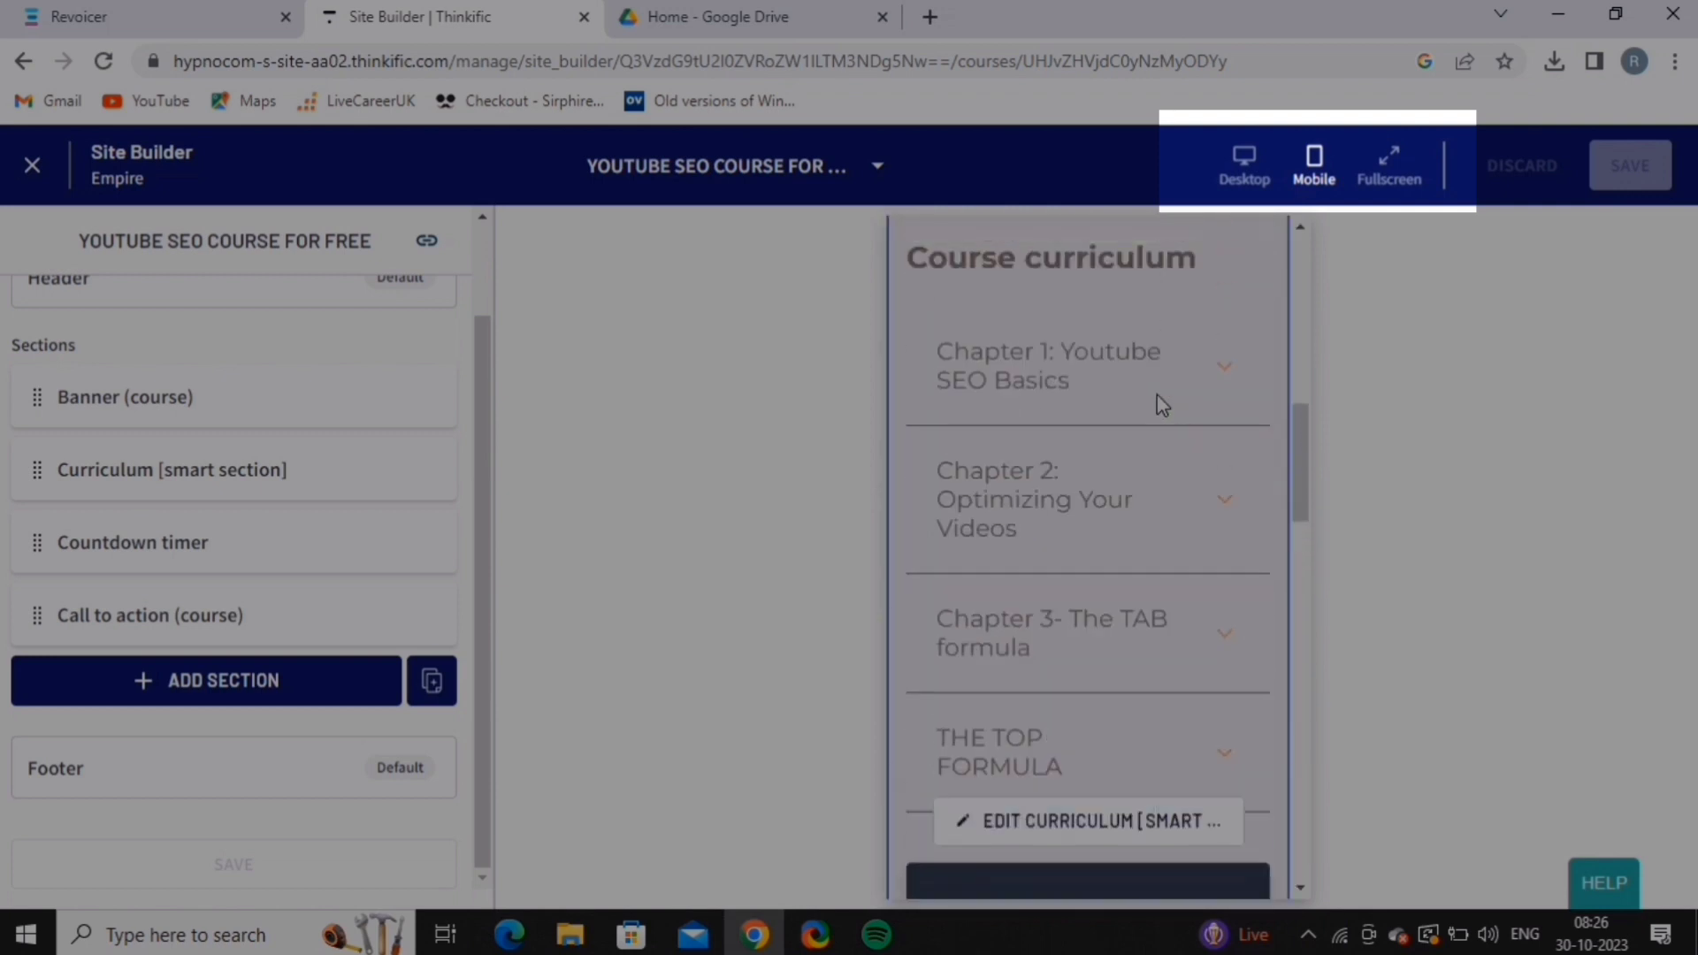
left_click(1244, 164)
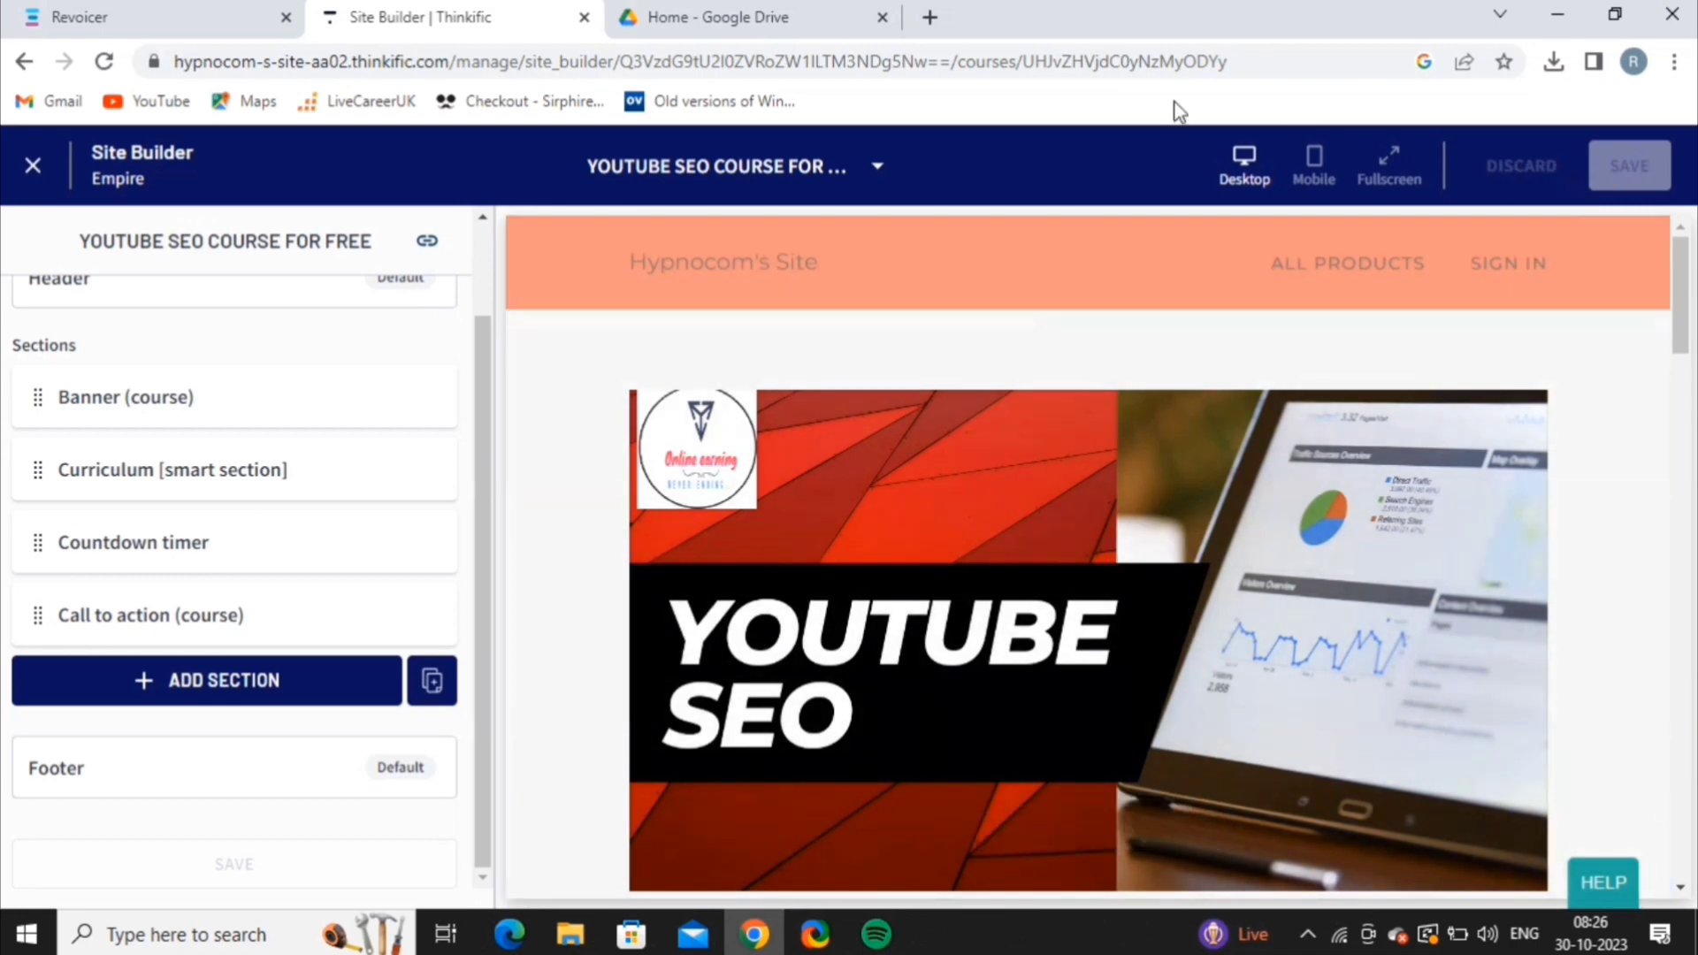
Switch to the Sign in page and save the site changes.
left_click(858, 166)
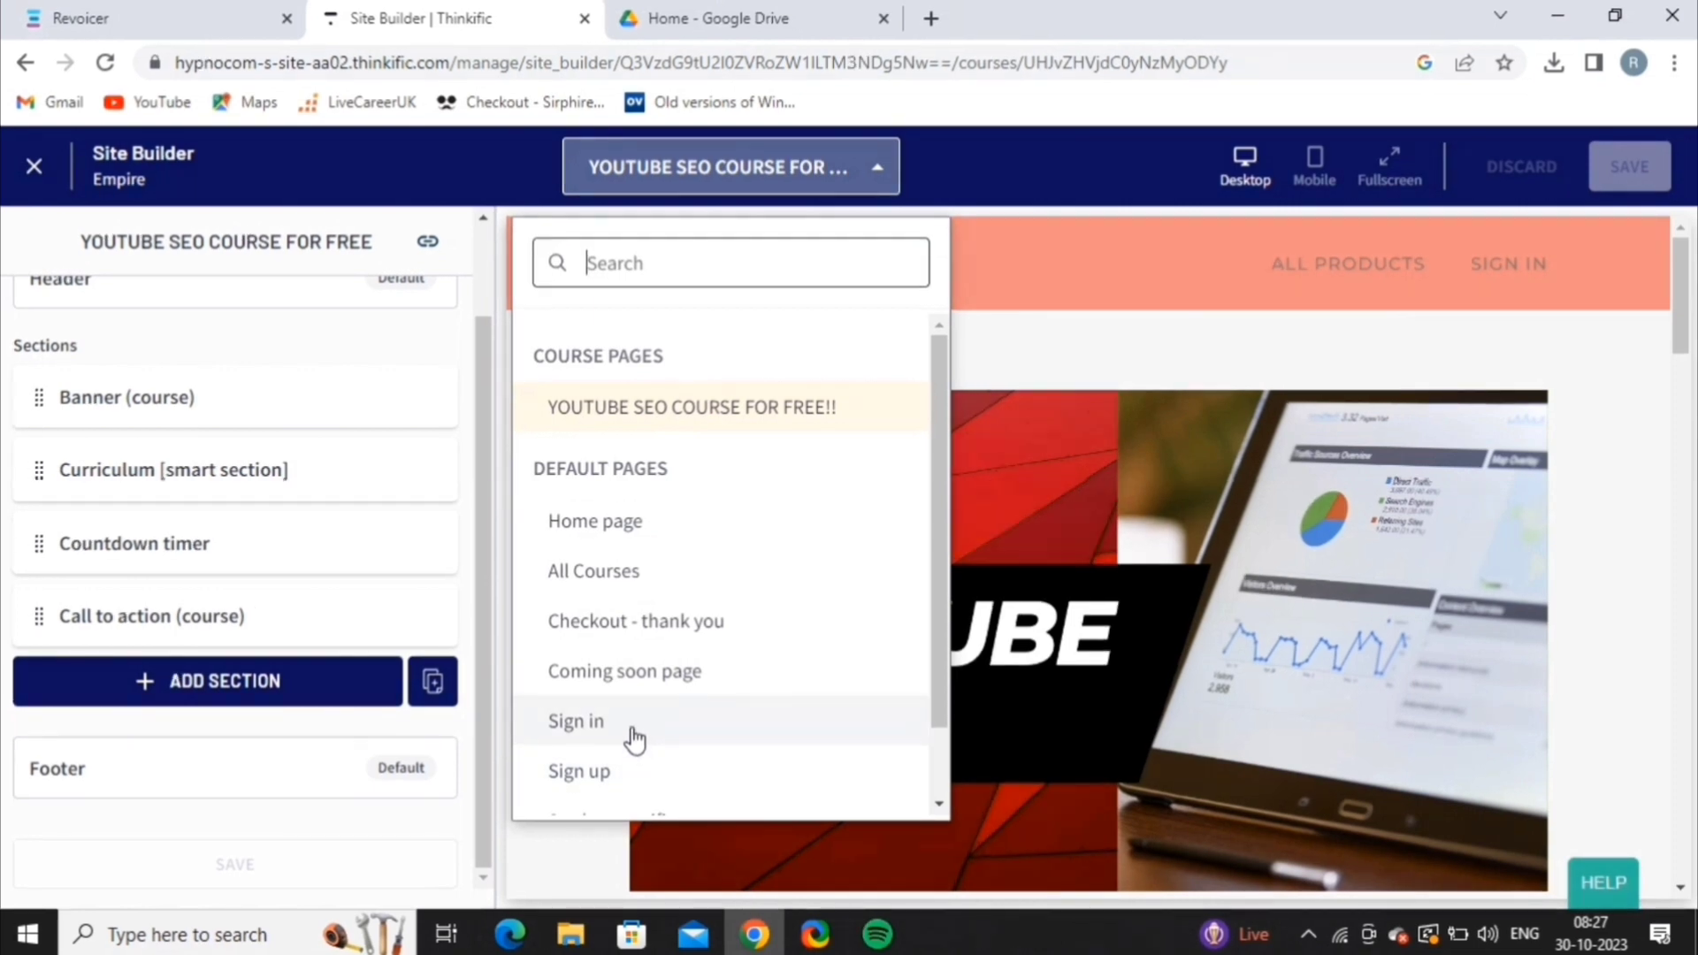
left_click(635, 739)
left_click(1629, 168)
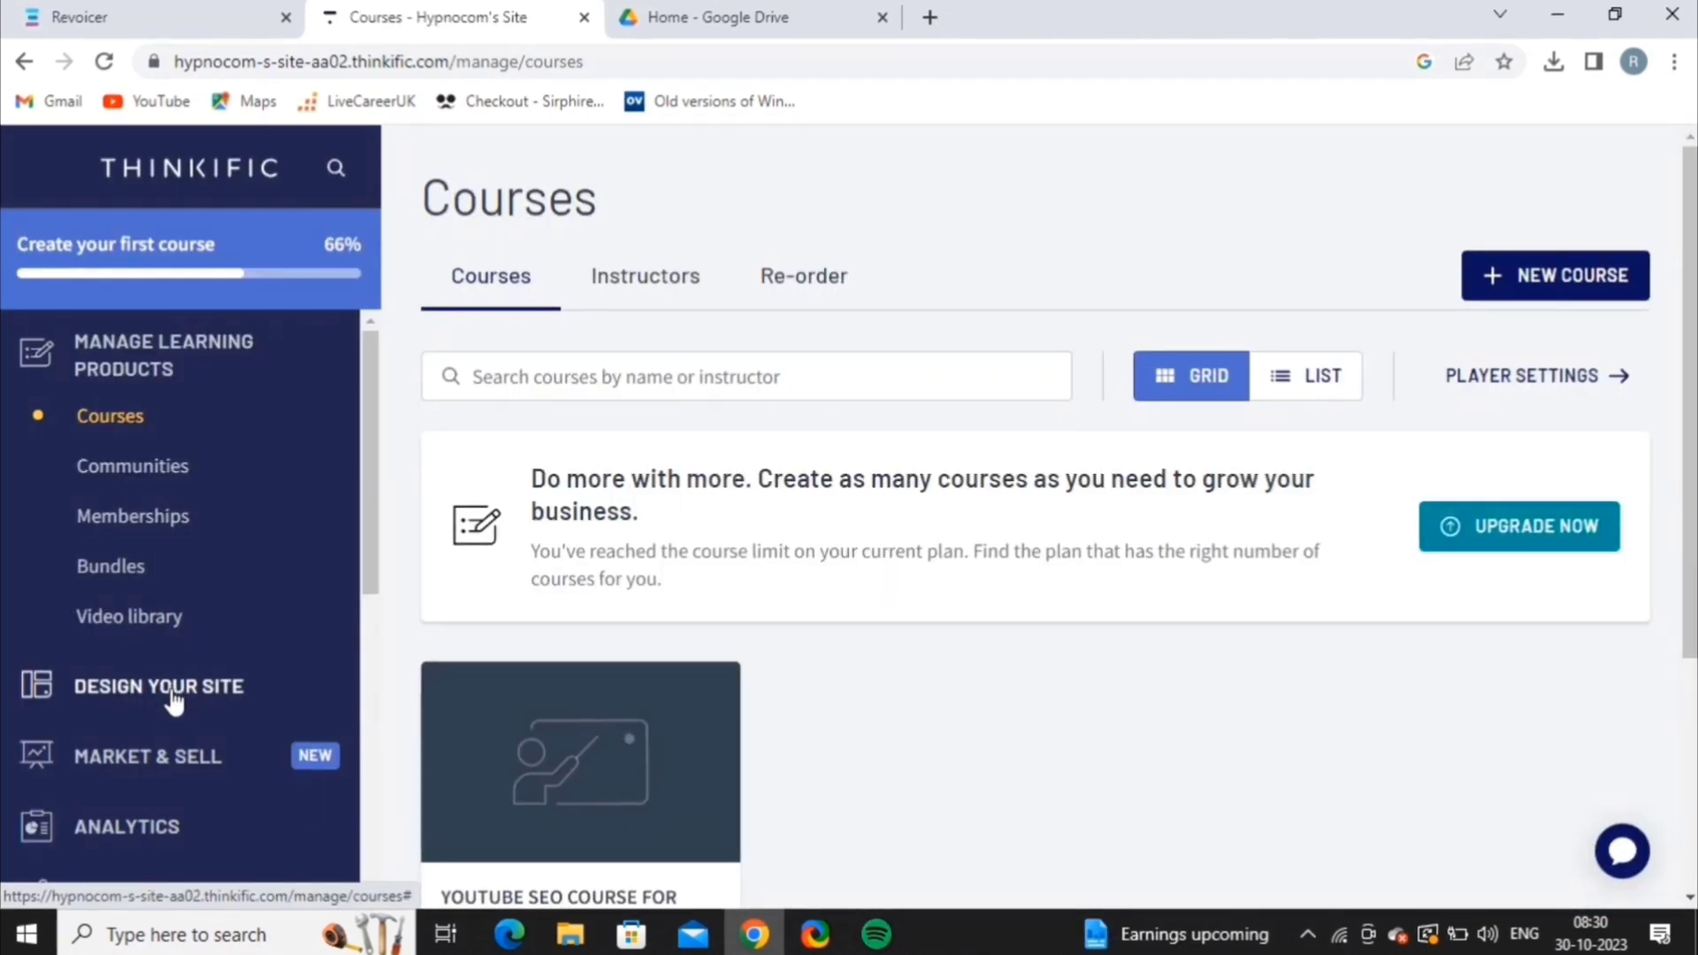
Open the course page in Preview Mode through Design Your Site > Preview website.
left_click(174, 703)
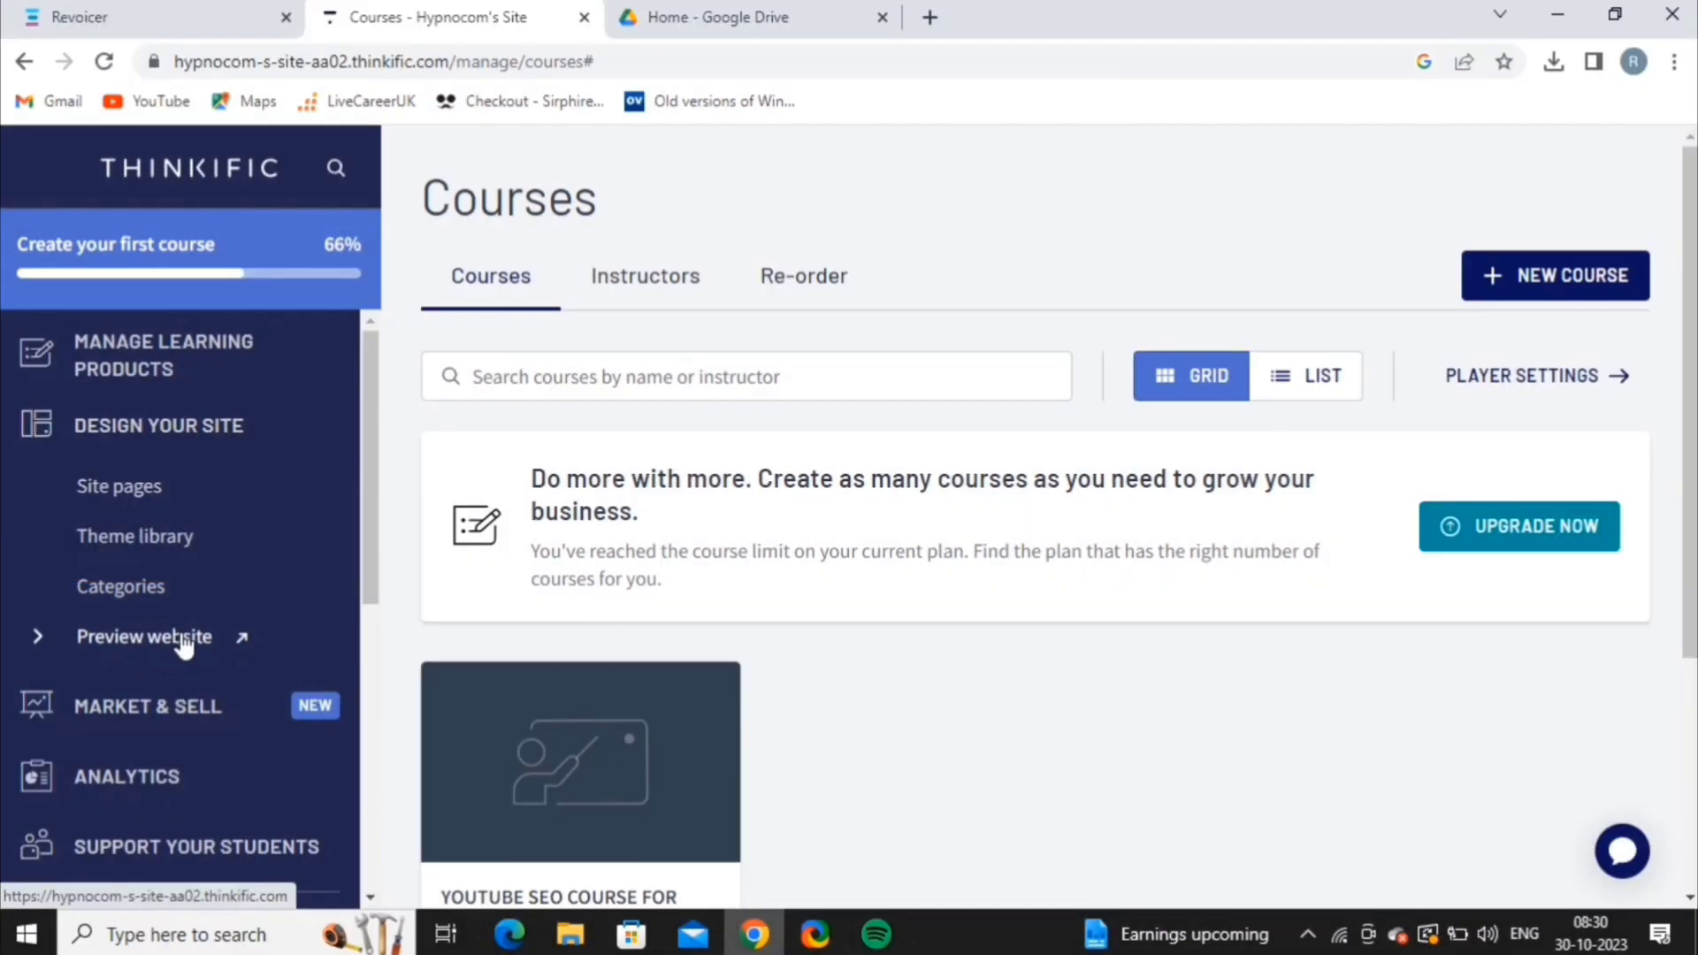
left_click(181, 639)
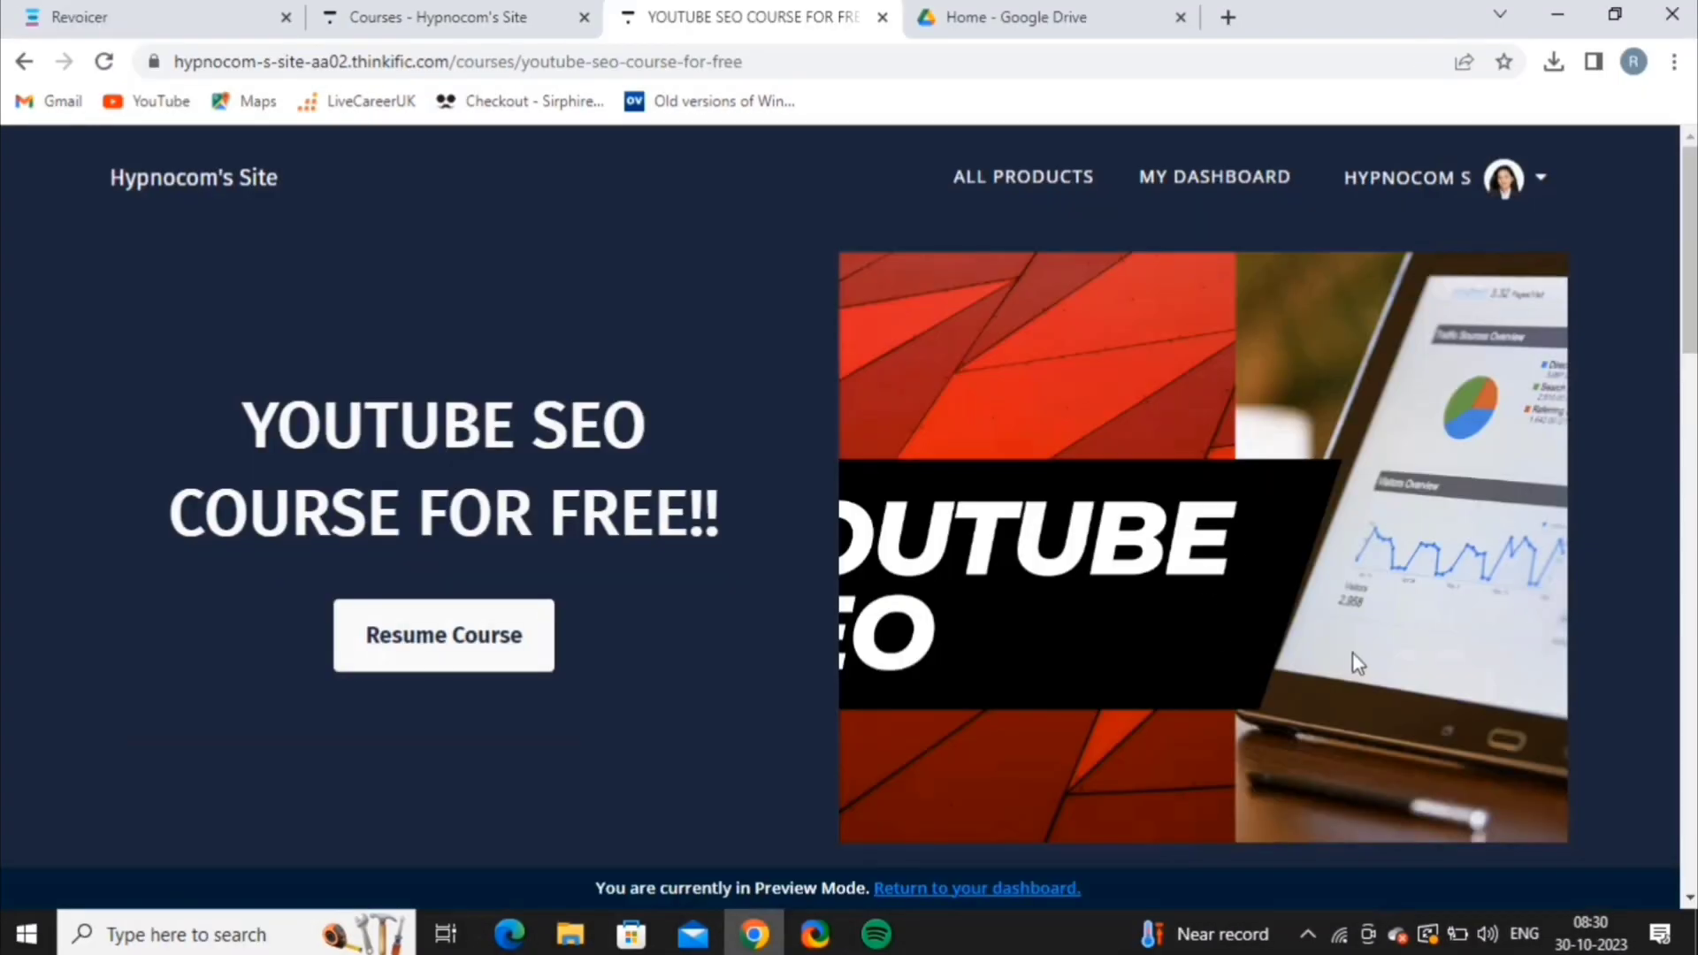
scroll(1351, 654, "down", 5)
scroll(1348, 650, "up", 5)
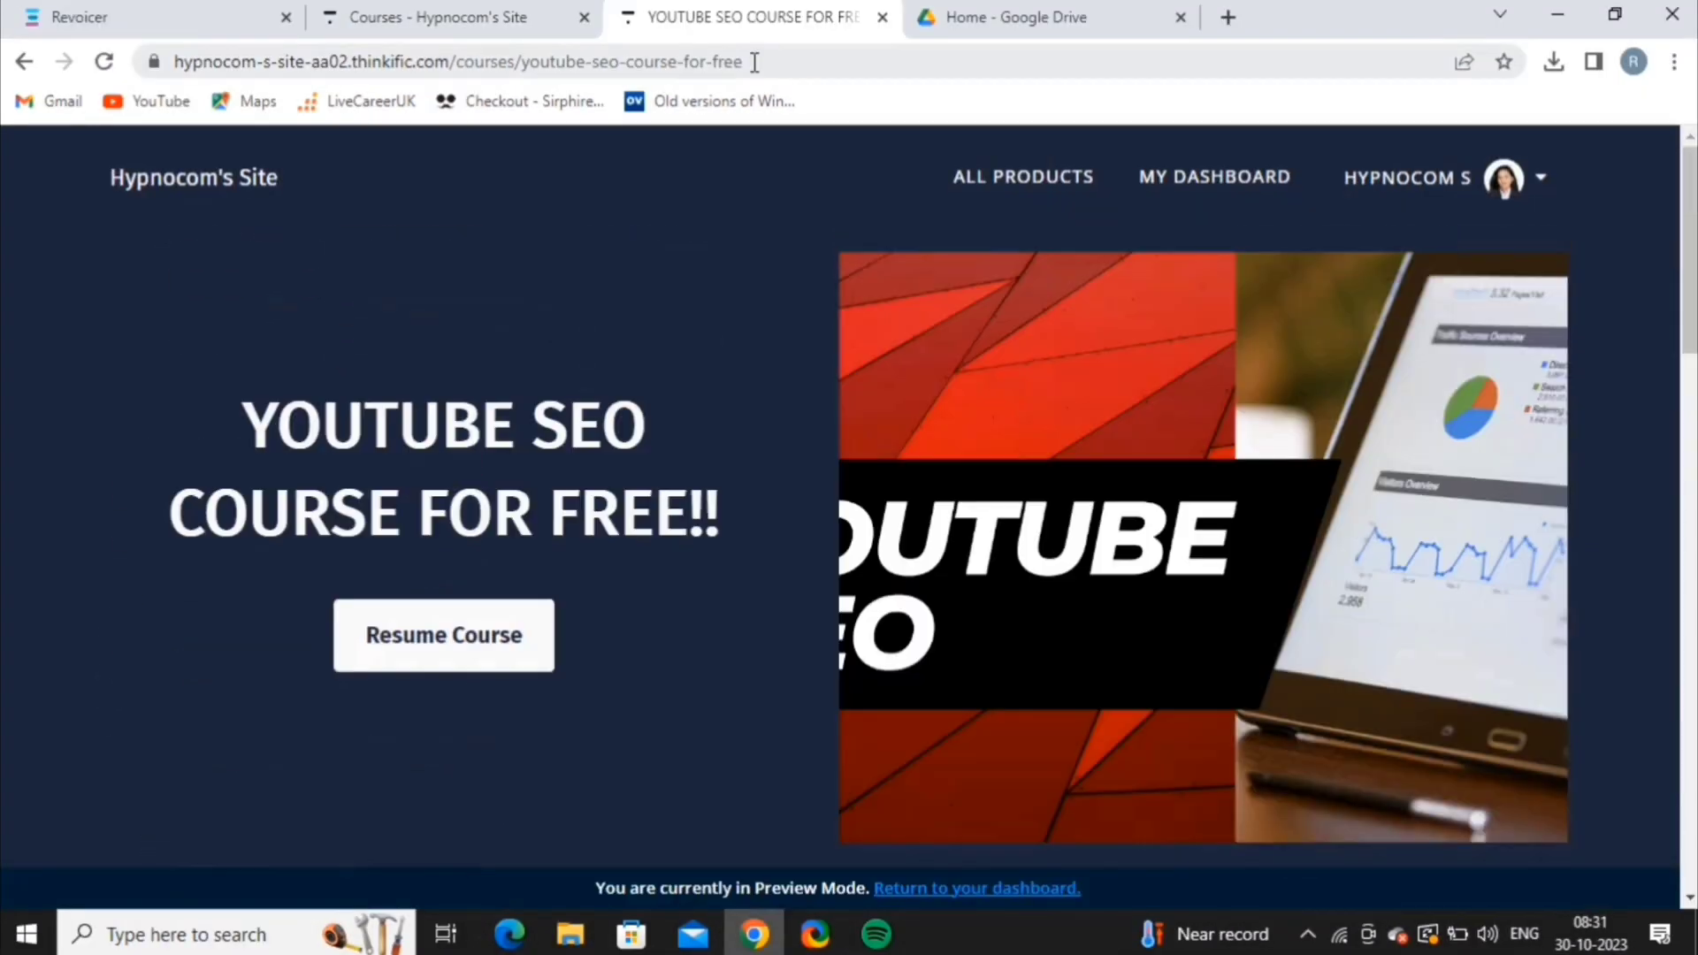
left_click_drag(757, 59, 171, 27)
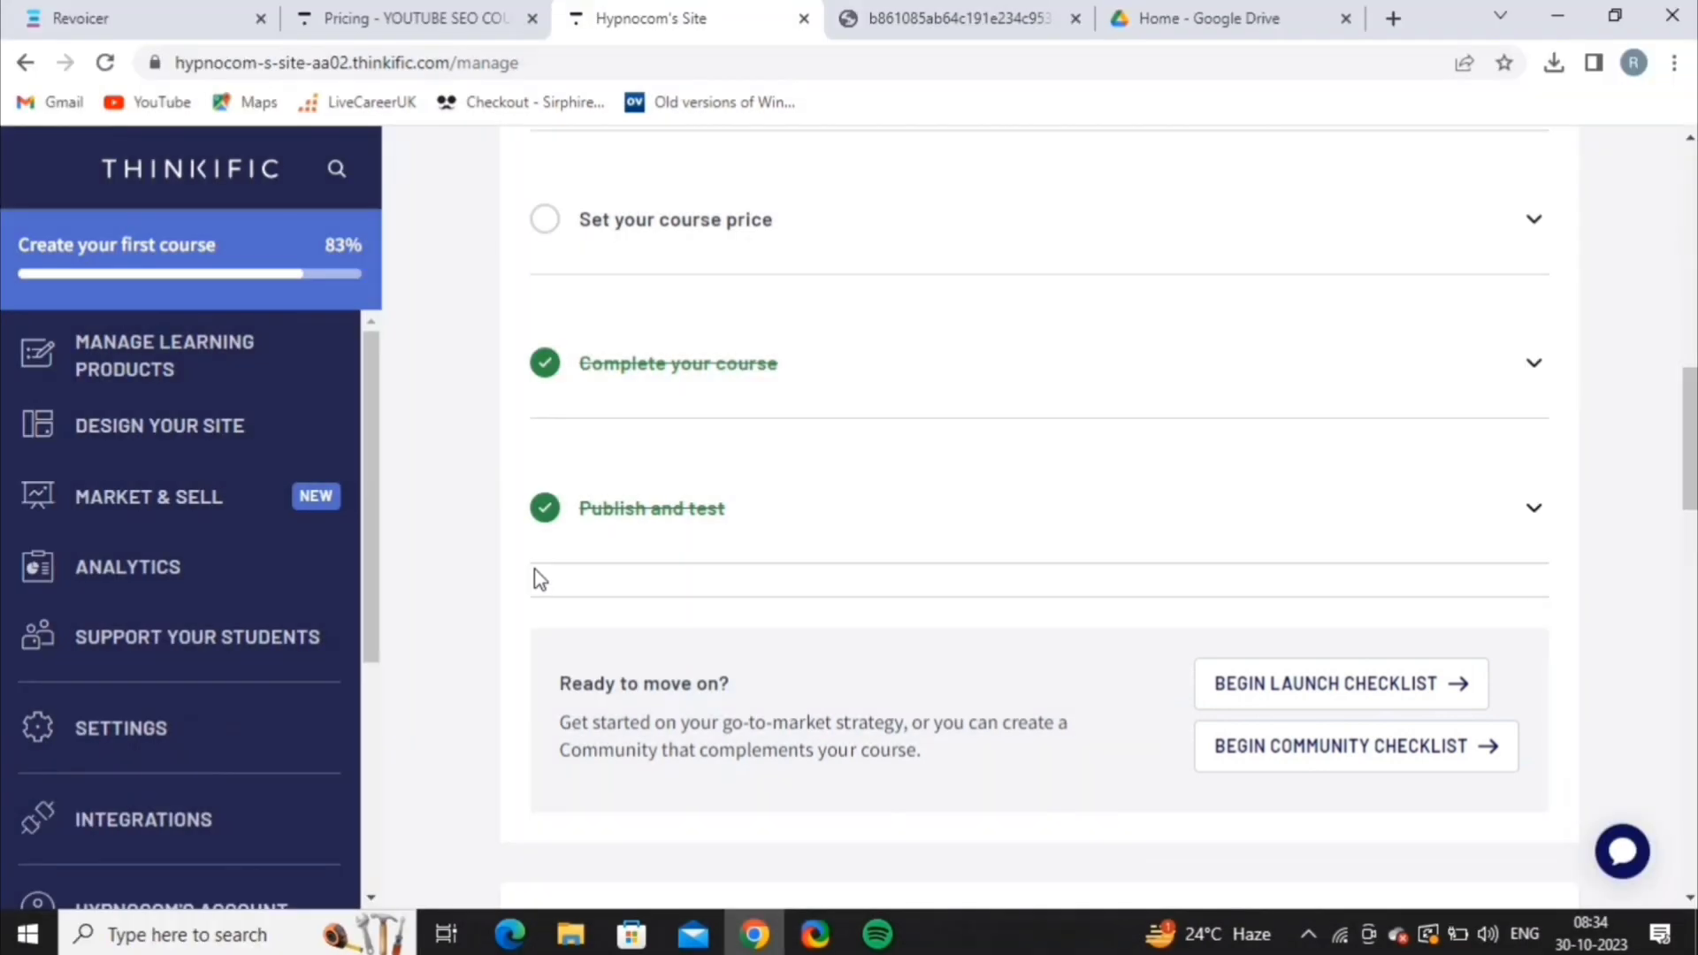
Open the Integrations page listing free apps like Zoom, Zapier and Mailchimp.
scroll(534, 569, "down", 2)
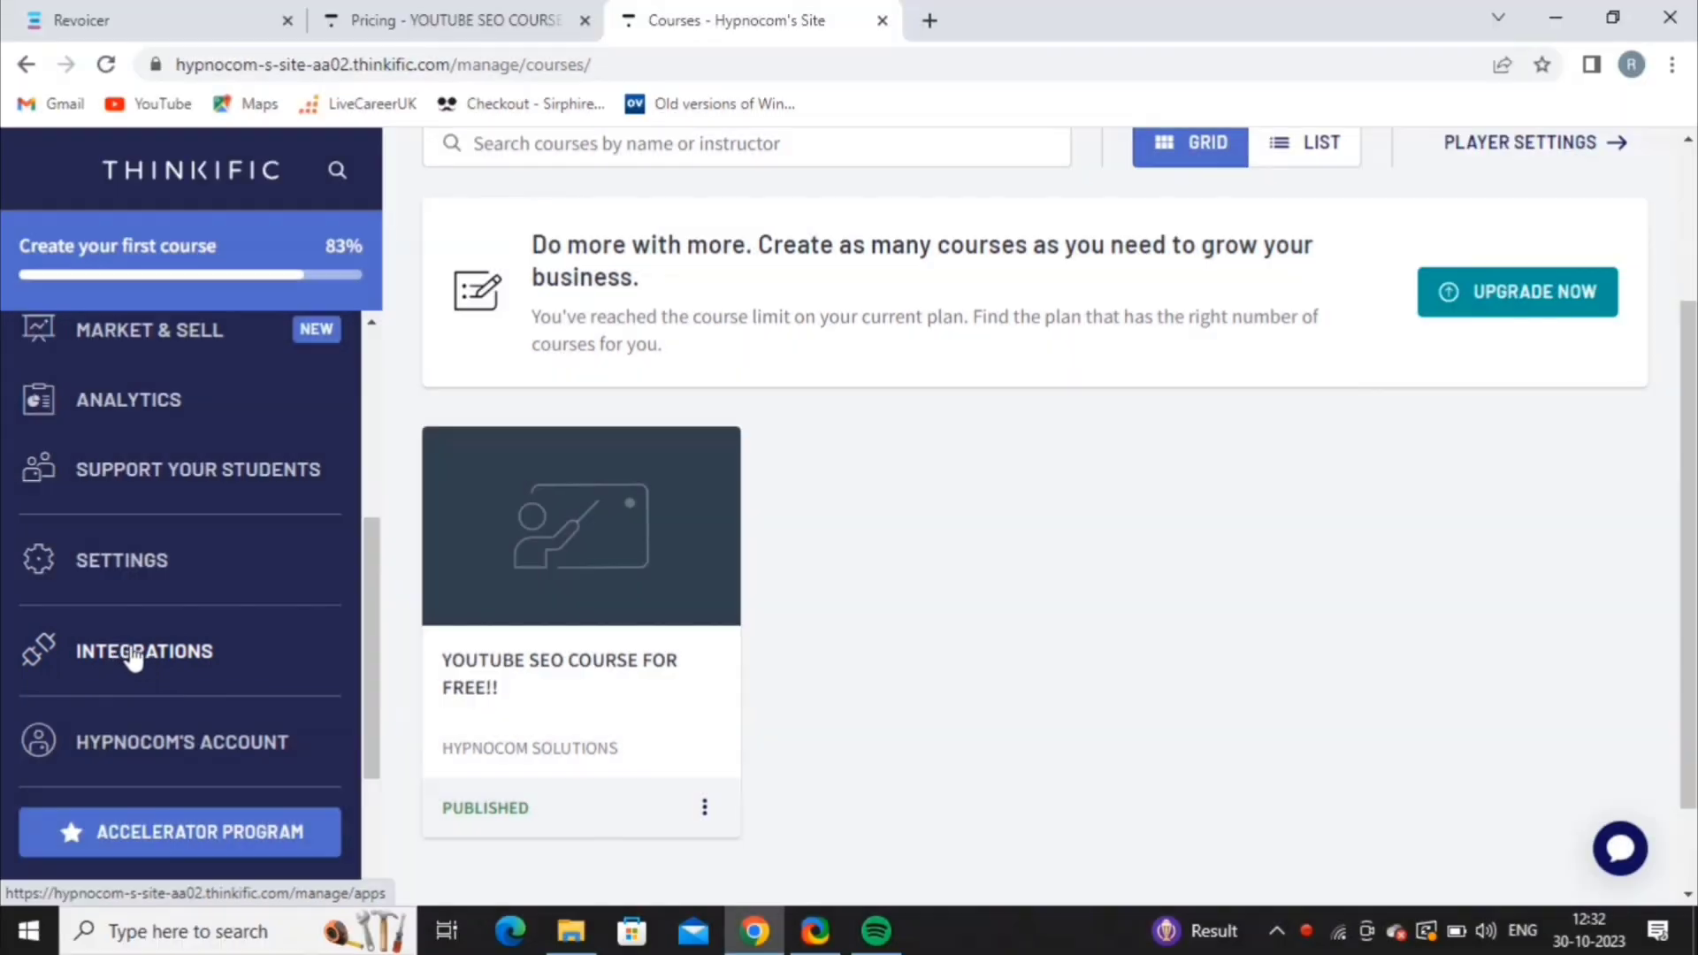
left_click(142, 656)
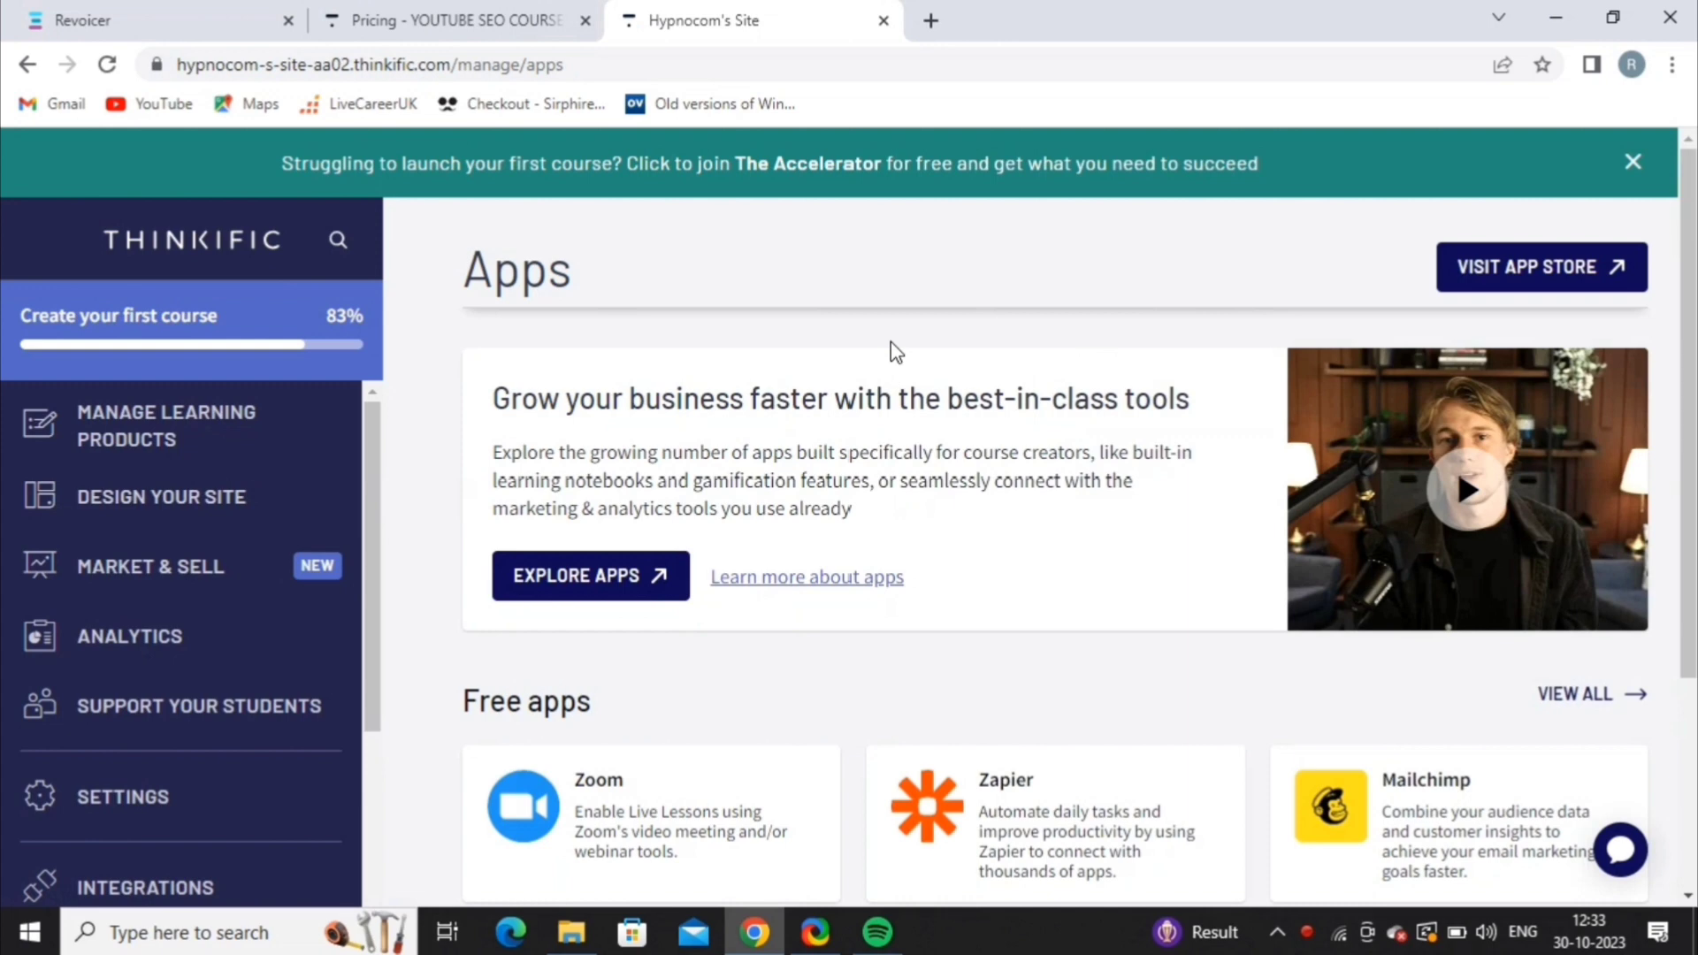
Scroll down the Apps page past the free and most popular apps.
scroll(1049, 353, "down", 2)
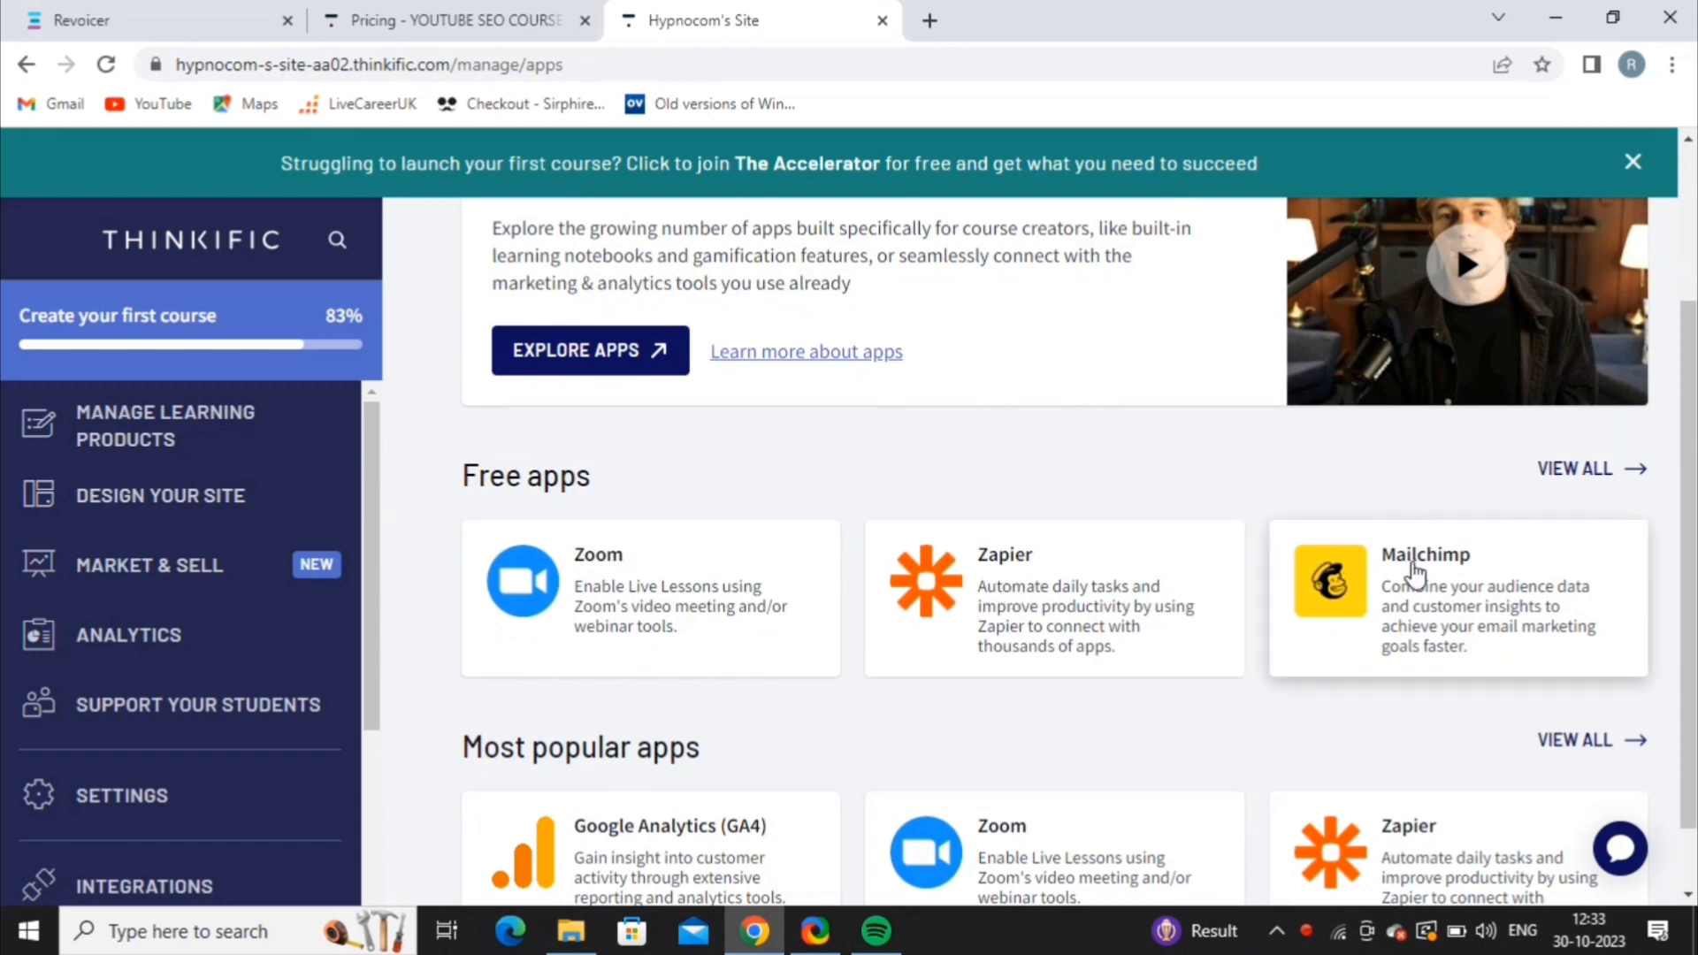
scroll(1416, 575, "down", 1)
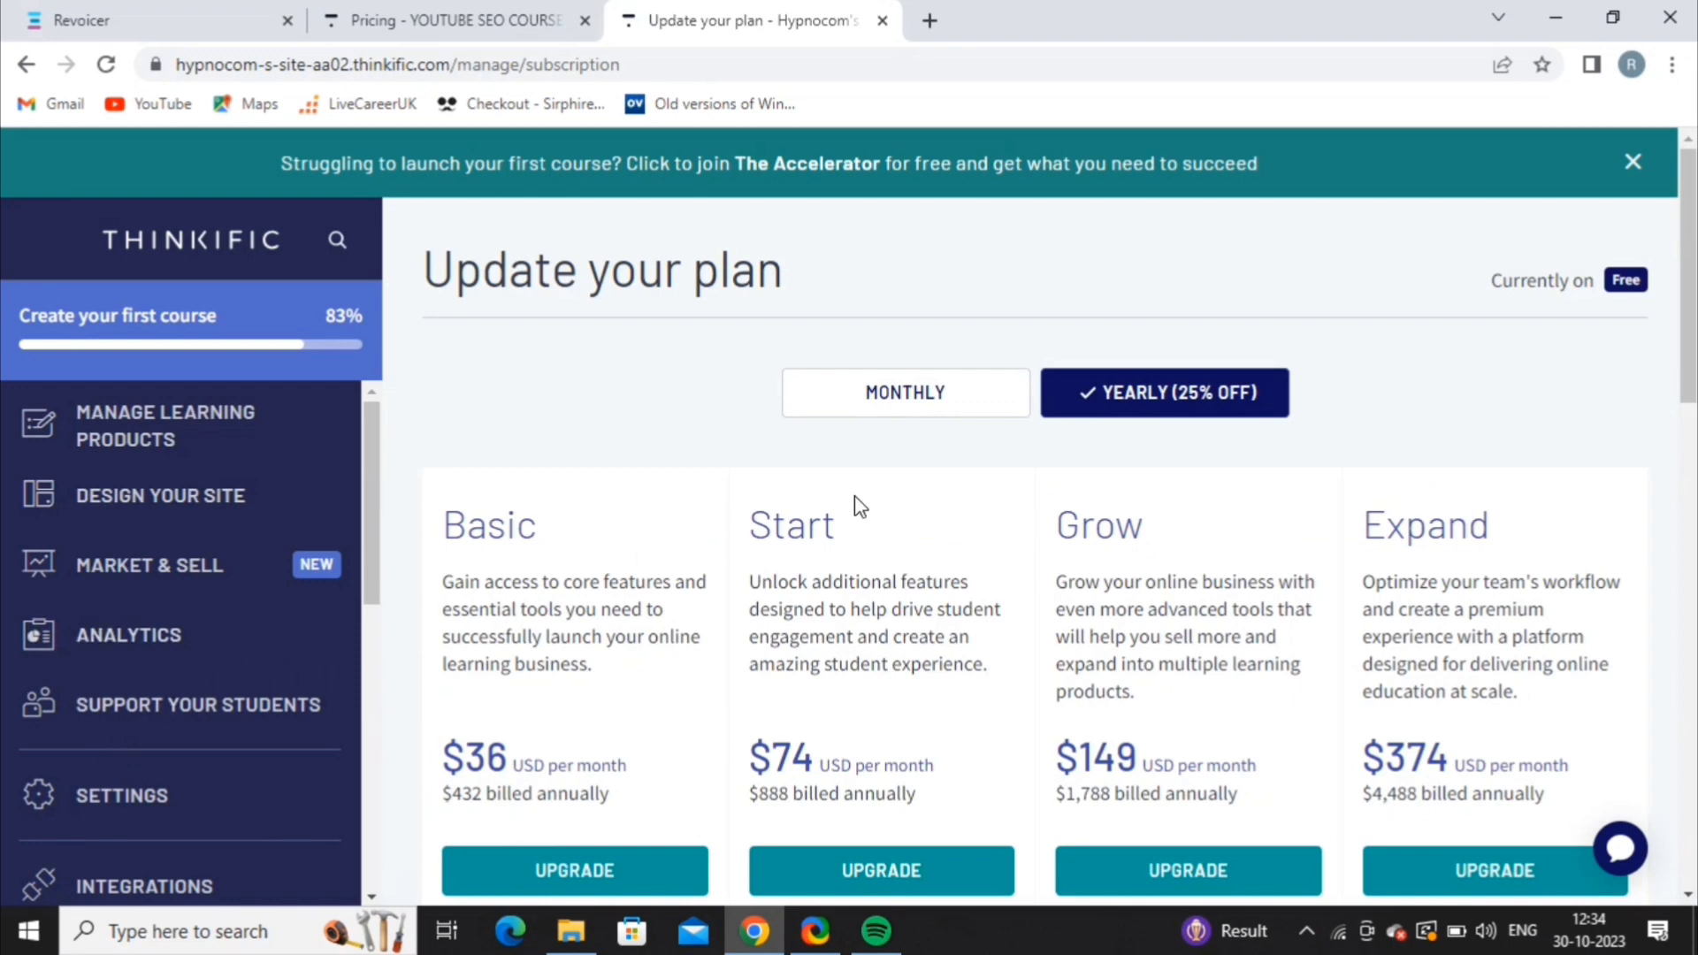
scroll(855, 497, "down", 1)
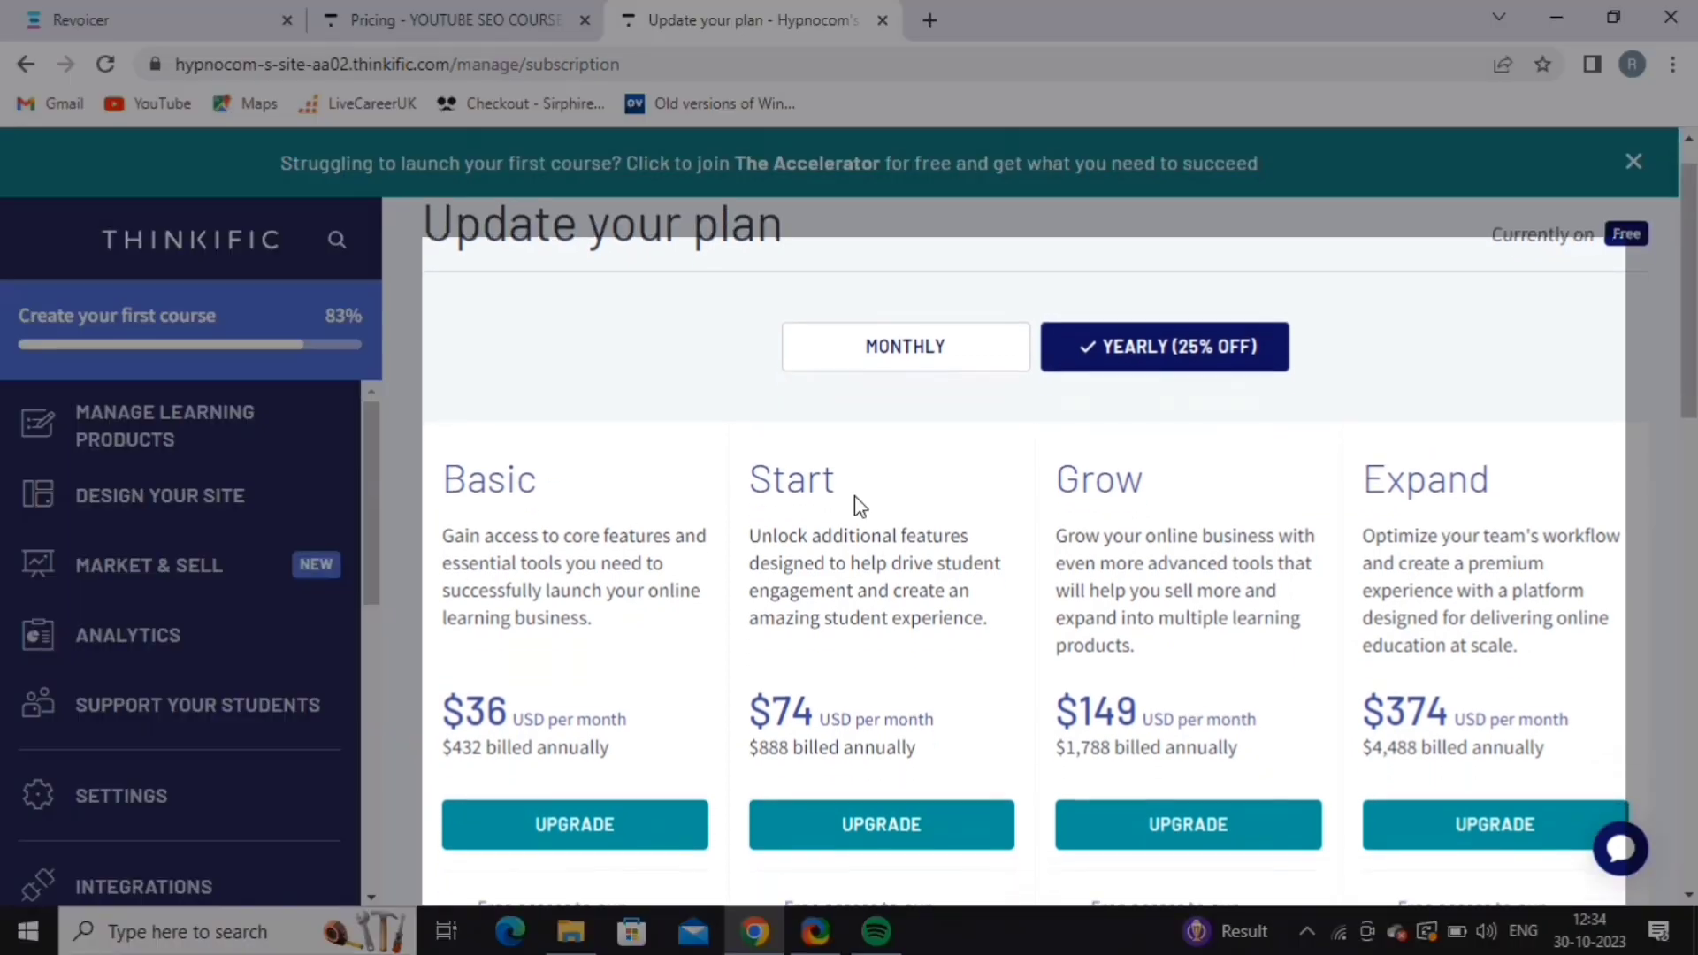
scroll(854, 497, "down", 1)
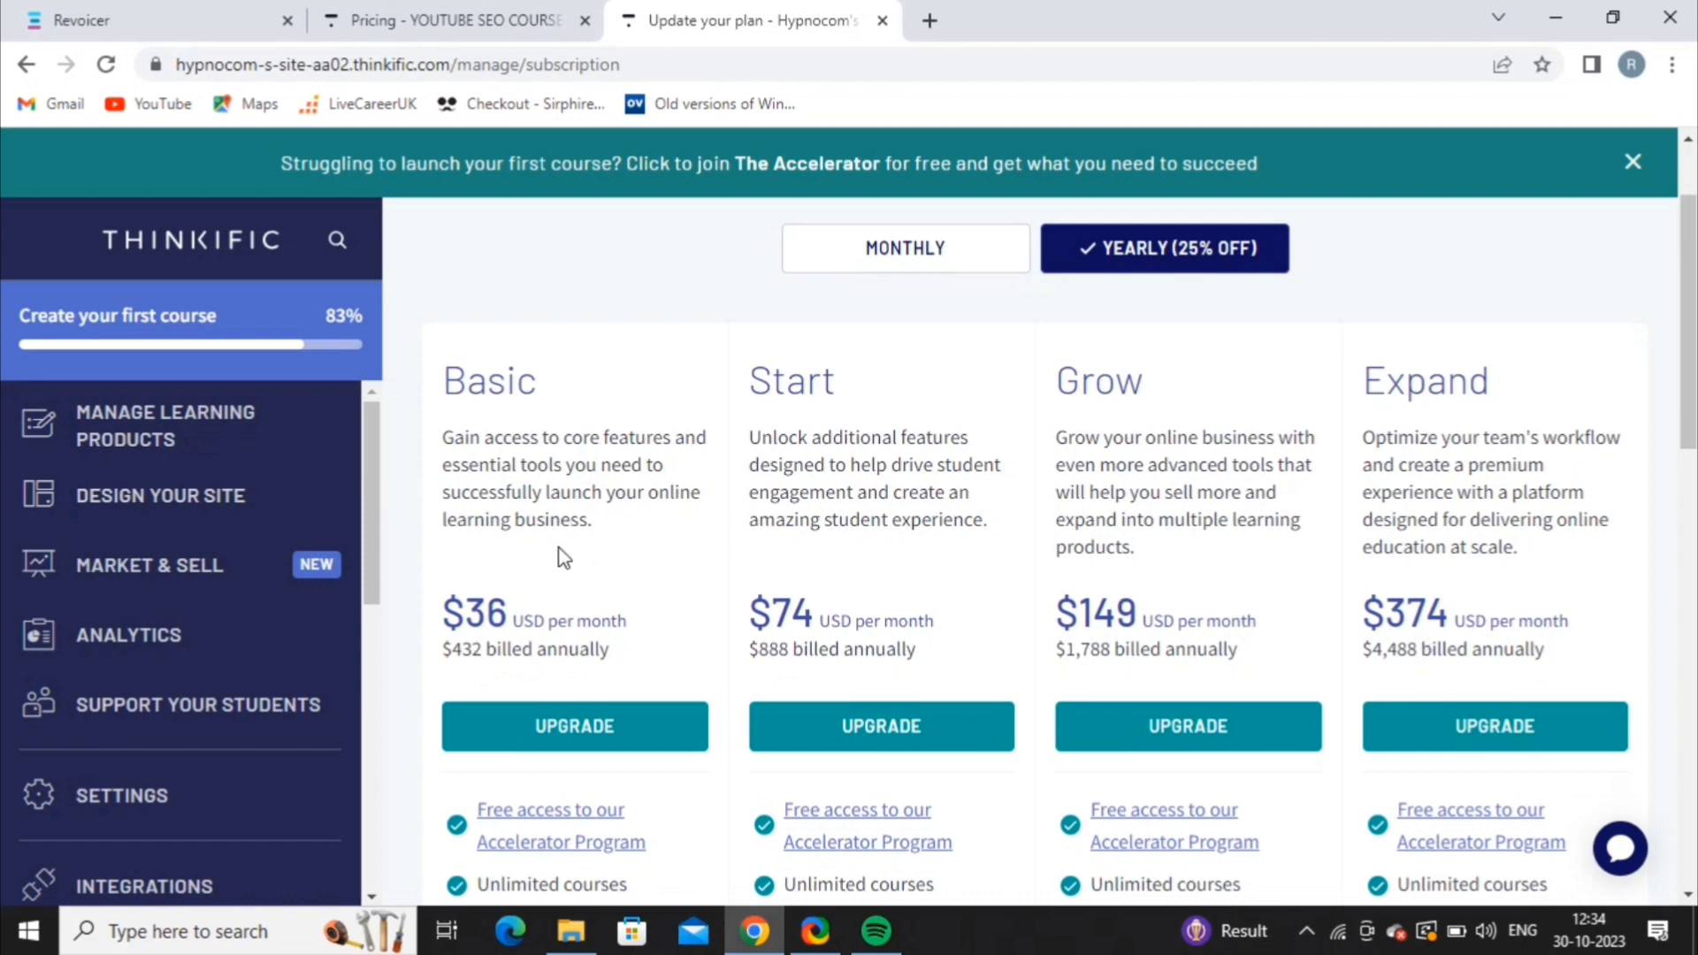
scroll(564, 558, "down", 2)
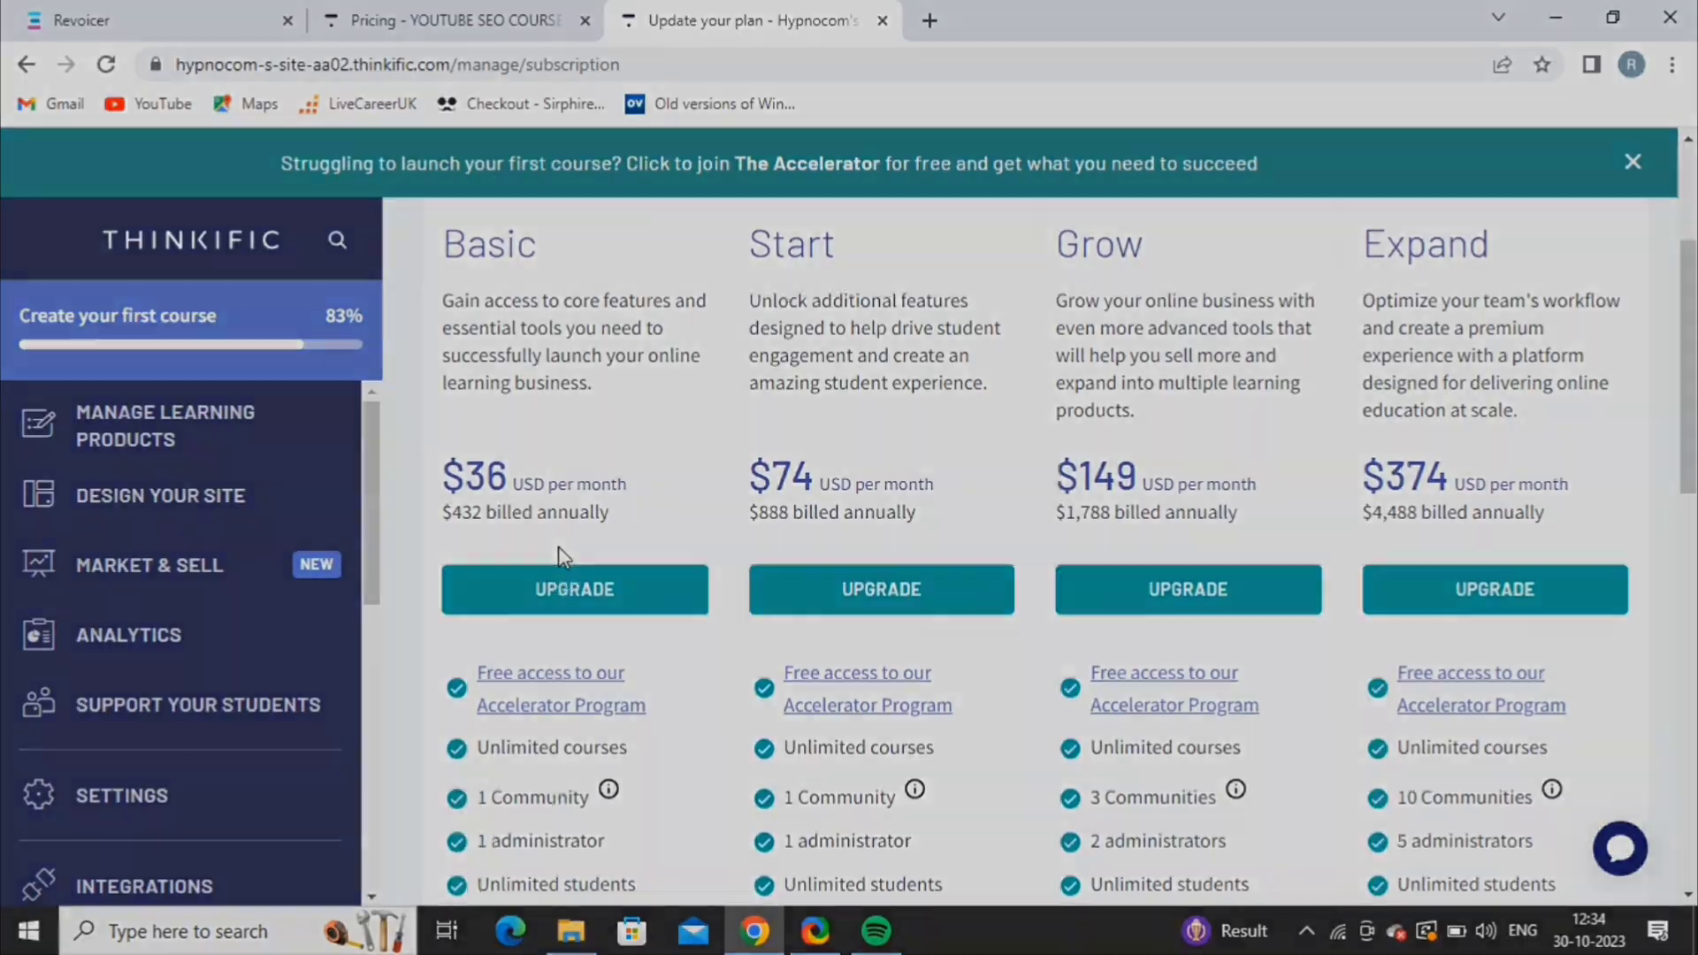